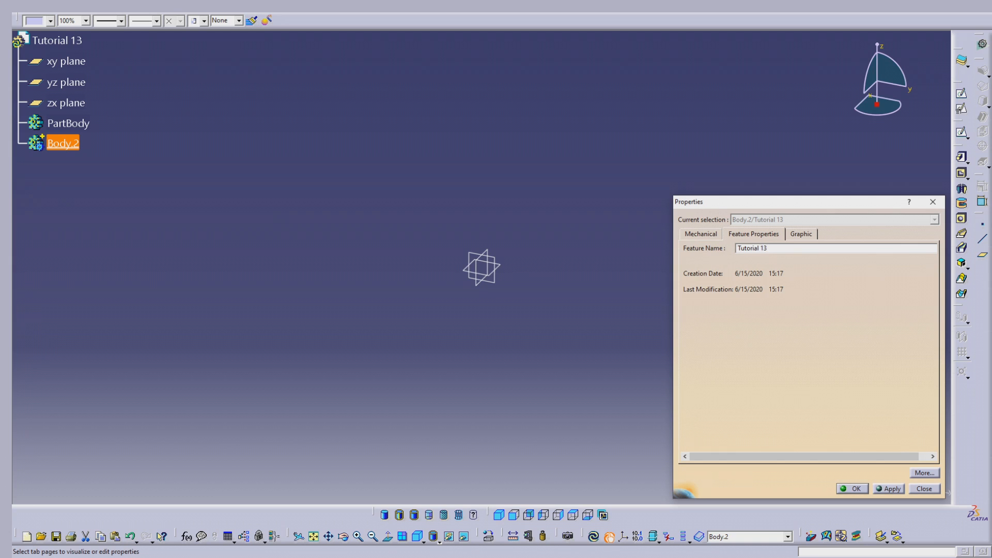
- Confirm Tutorial 13 as the name of the second body and insert another new body into the part
key("Return")
left_click(254, 98)
left_click(183, 10)
left_click(194, 28)
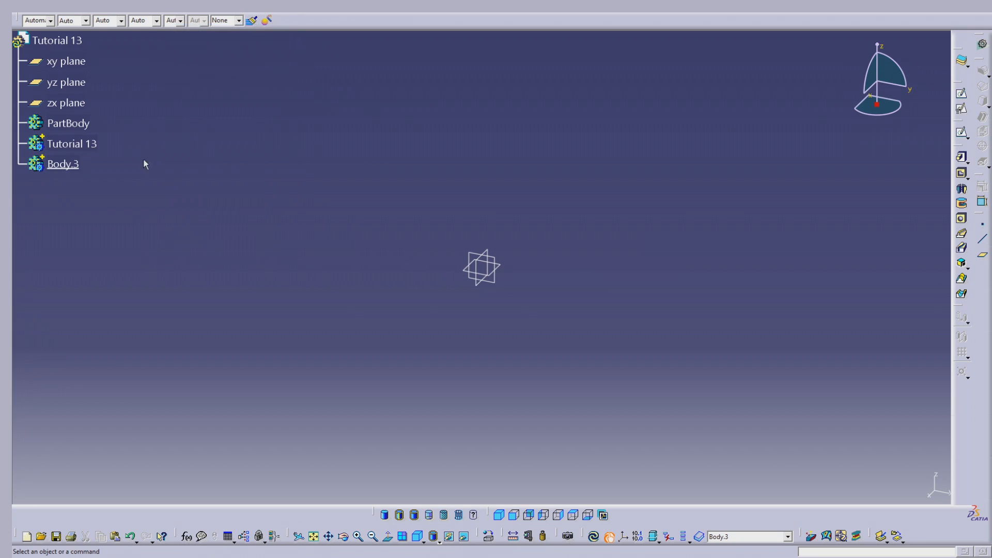
- Hide the three reference planes and start a sketch on the xy plane in the new body
left_click_drag(412, 199, 594, 338)
key("ctrl+h")
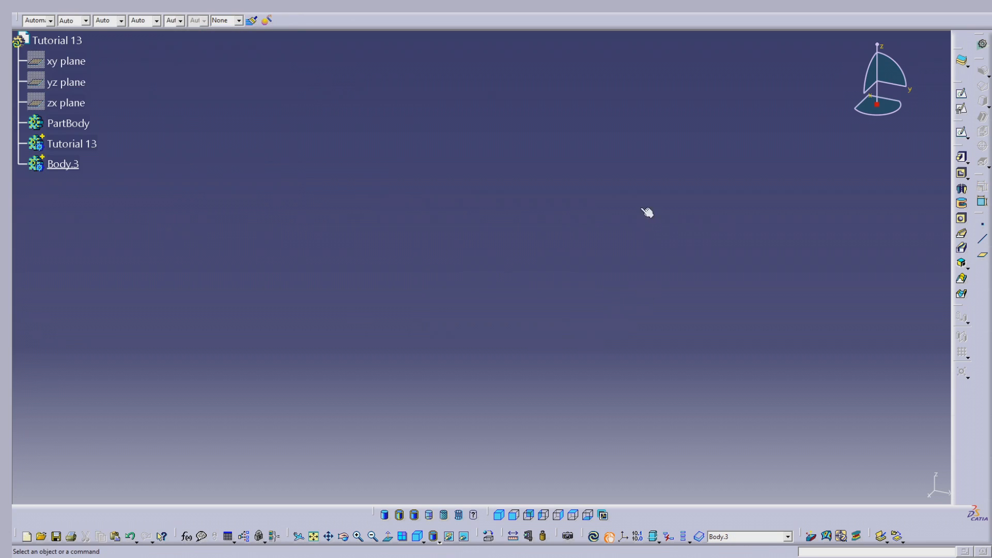
left_click(962, 96)
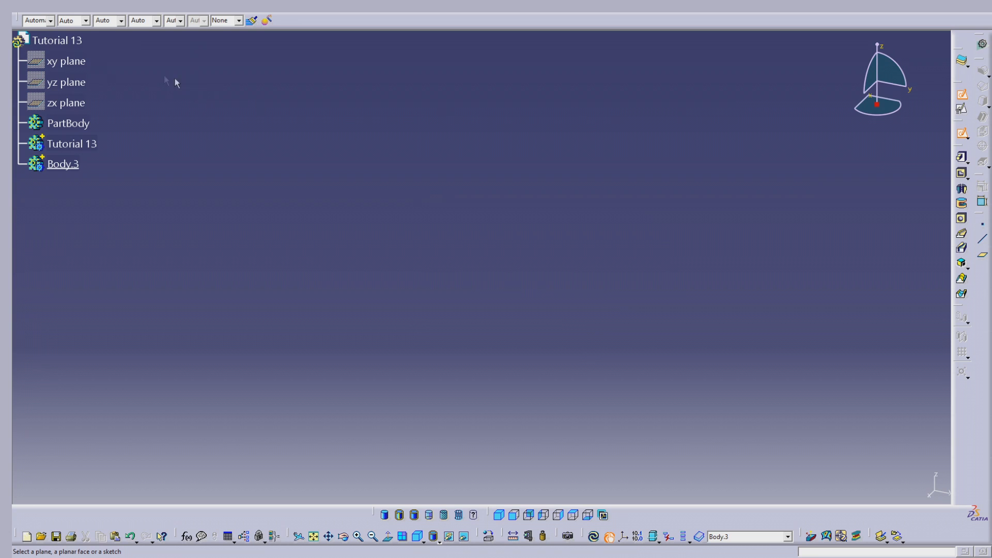
left_click(72, 64)
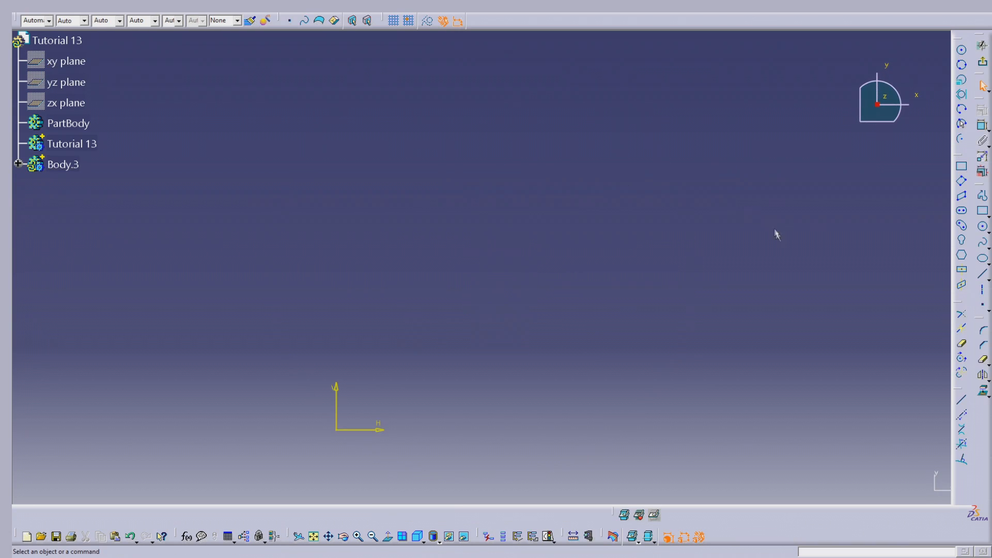
- Draw a large circle centred on the sketch origin
middle_click_drag(552, 244, 666, 122)
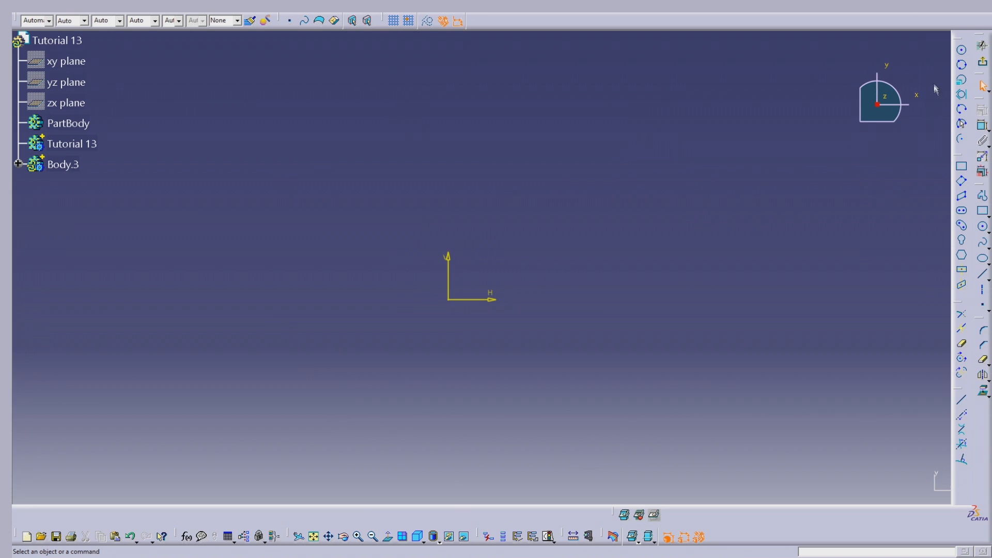
left_click(964, 50)
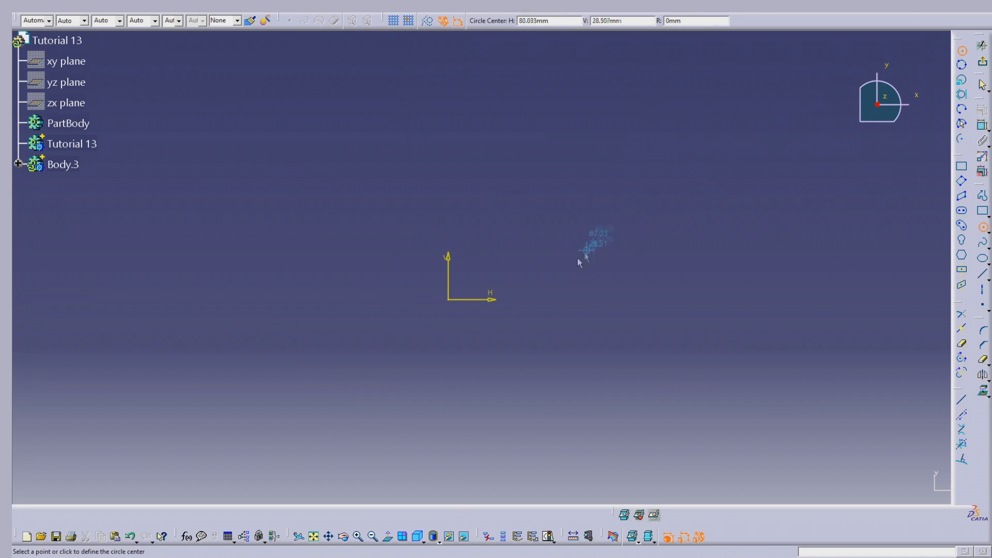
left_click(449, 300)
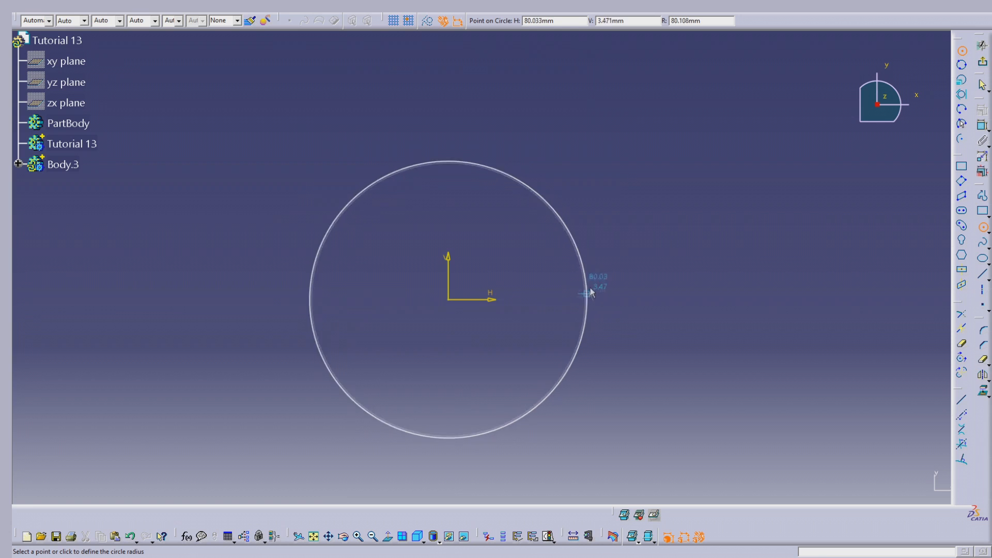
left_click(591, 266)
- Draw a smaller circle of about 57 mm radius well above the large circle, roughly over the origin
middle_click_drag(626, 115, 621, 222, "ctrl")
middle_click_drag(568, 155, 584, 235)
left_click(589, 230)
left_click(962, 52)
middle_click_drag(508, 91, 504, 133)
left_click(485, 70)
left_click(531, 79)
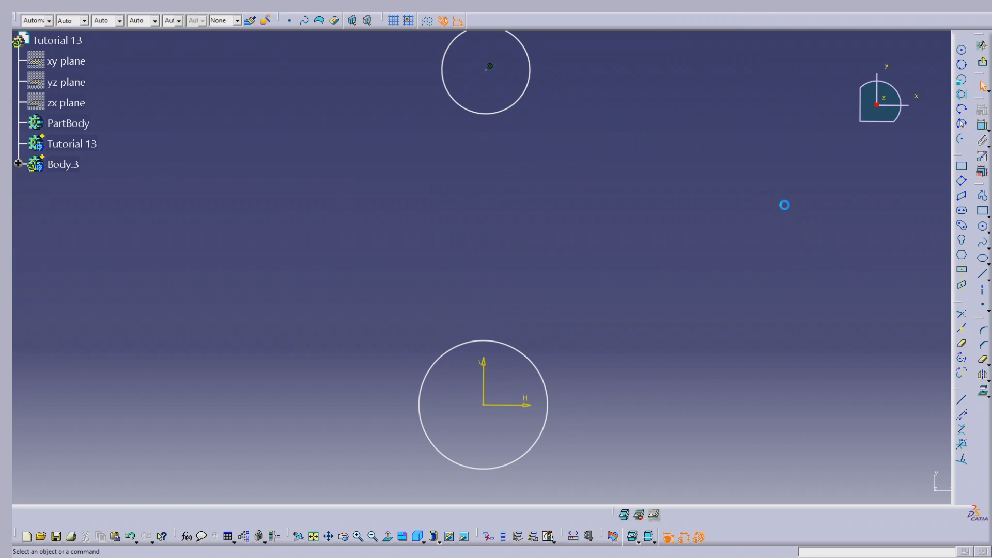
- Draw two near-vertical lines joining the upper and lower circles, one on each side
left_click(982, 274)
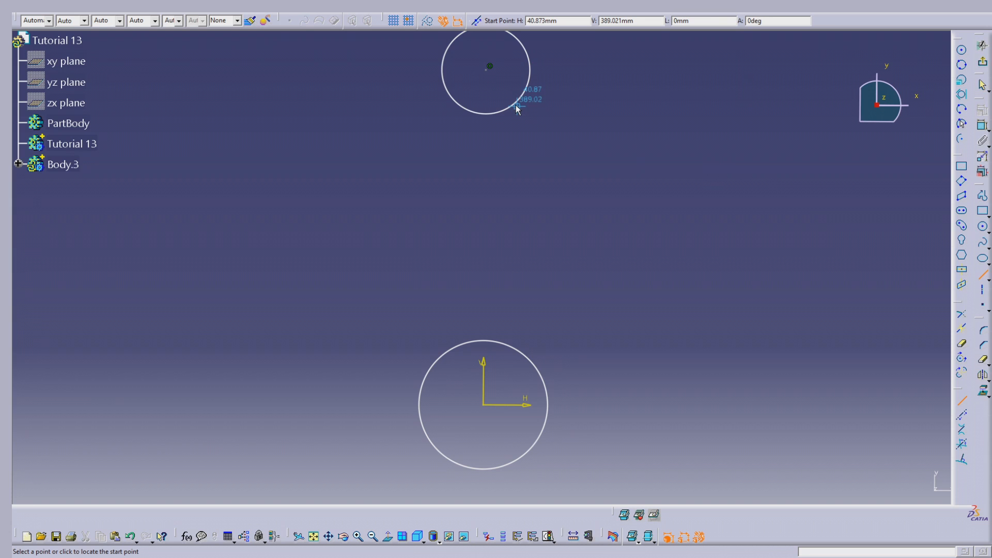
left_click(514, 105)
left_click(523, 351)
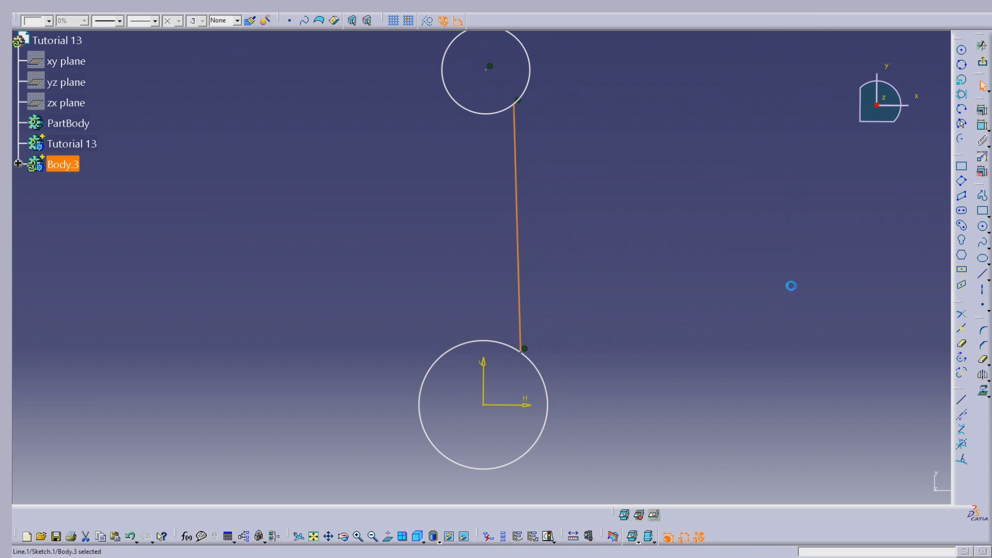
left_click(454, 100)
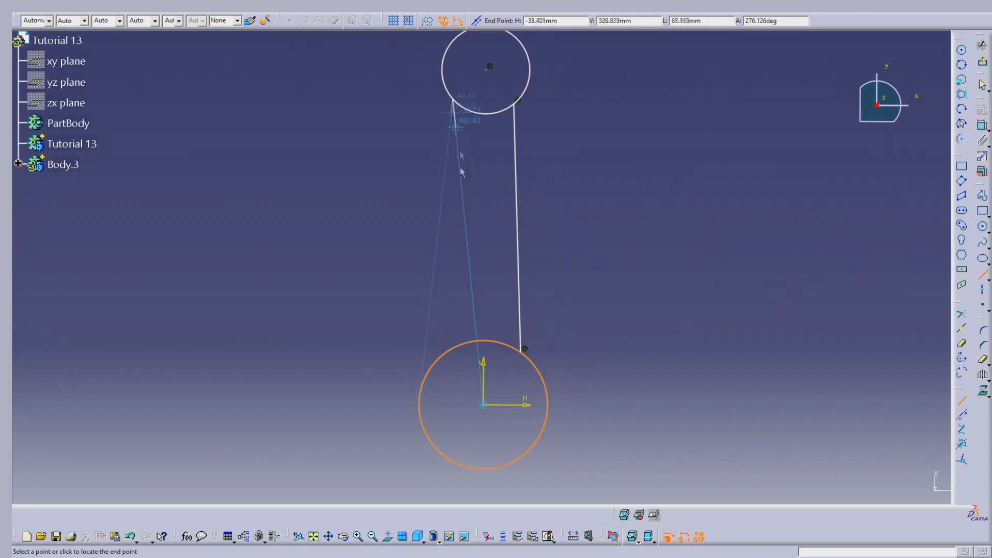
left_click(438, 362)
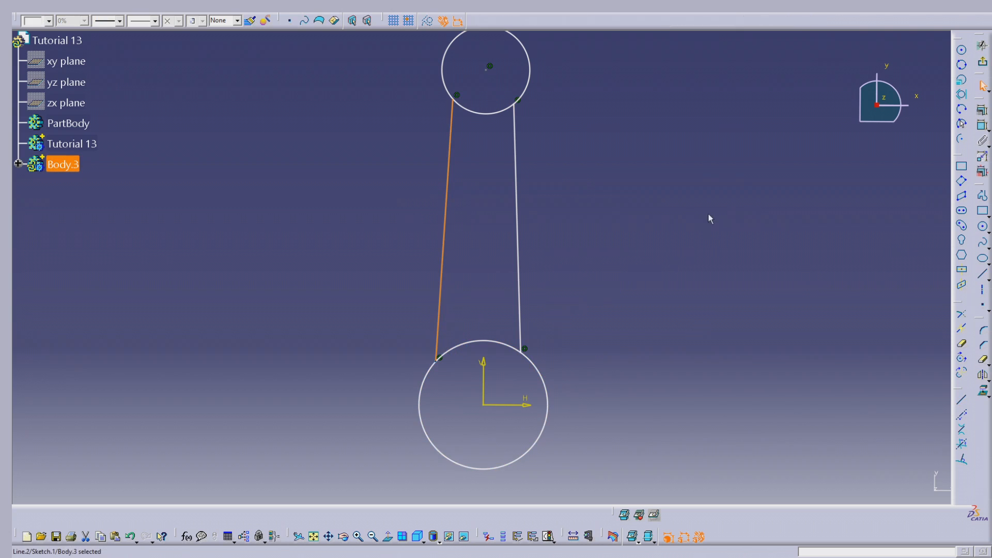
key("Escape")
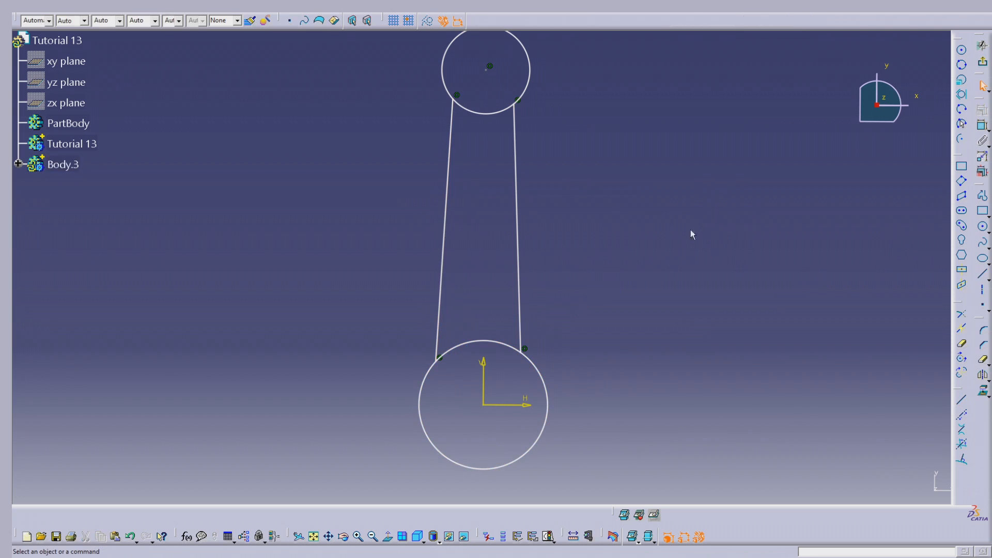
- Trim away the arc segments of both circles that lie between the two connecting lines
left_click(961, 344)
left_click(498, 112)
left_click(983, 359)
left_click(491, 341)
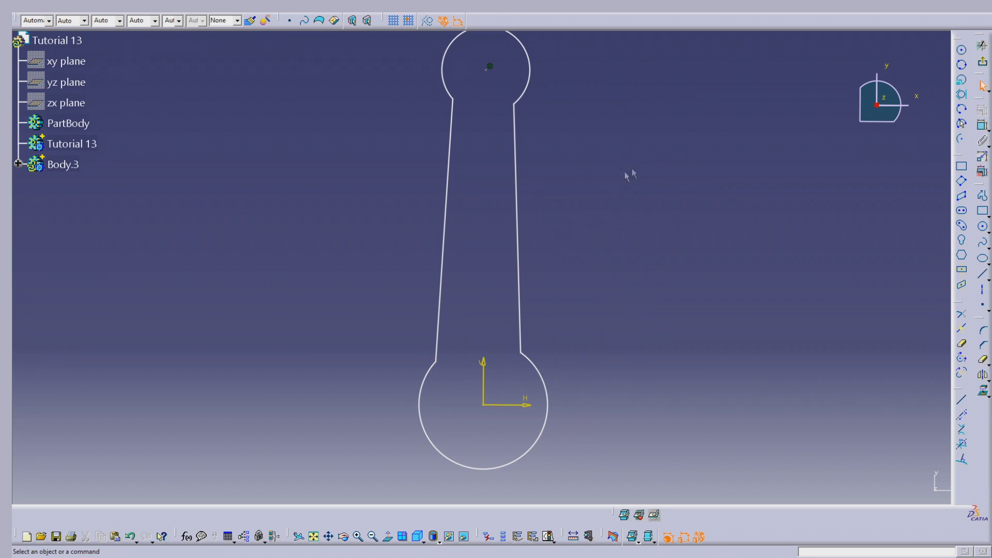
- Dimension the upper arc's radius and set it to 10 mm
middle_click_drag(618, 92, 622, 129)
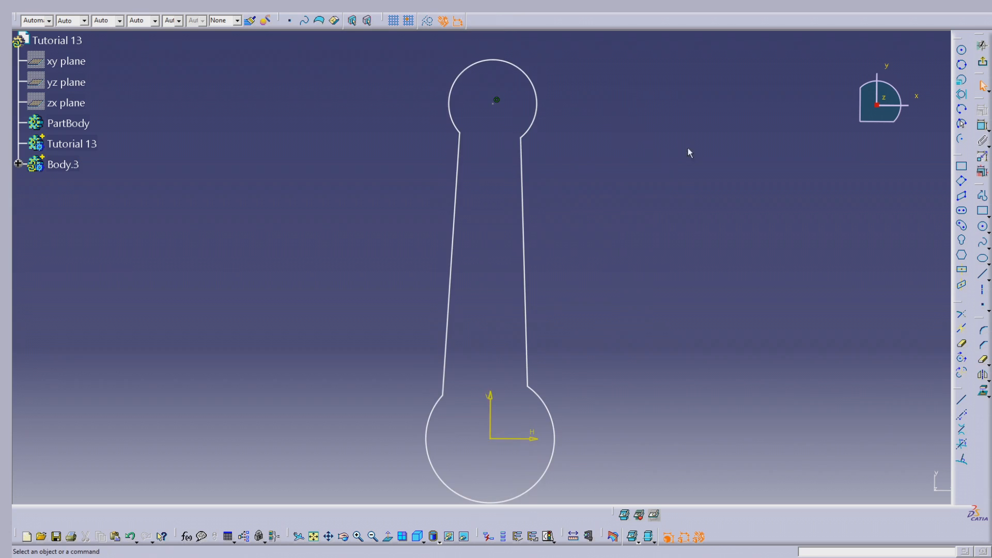
left_click(982, 125)
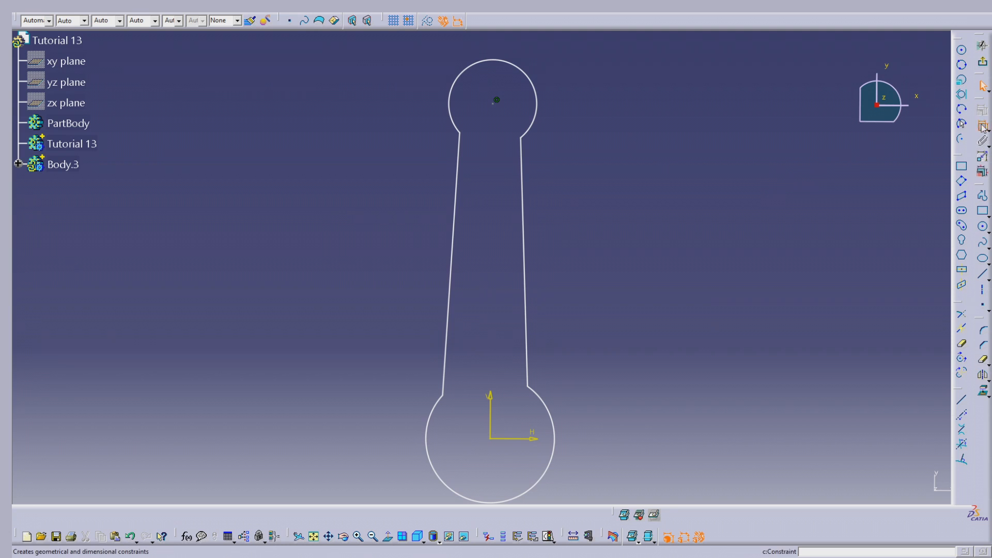
left_click(527, 70)
left_click(567, 54)
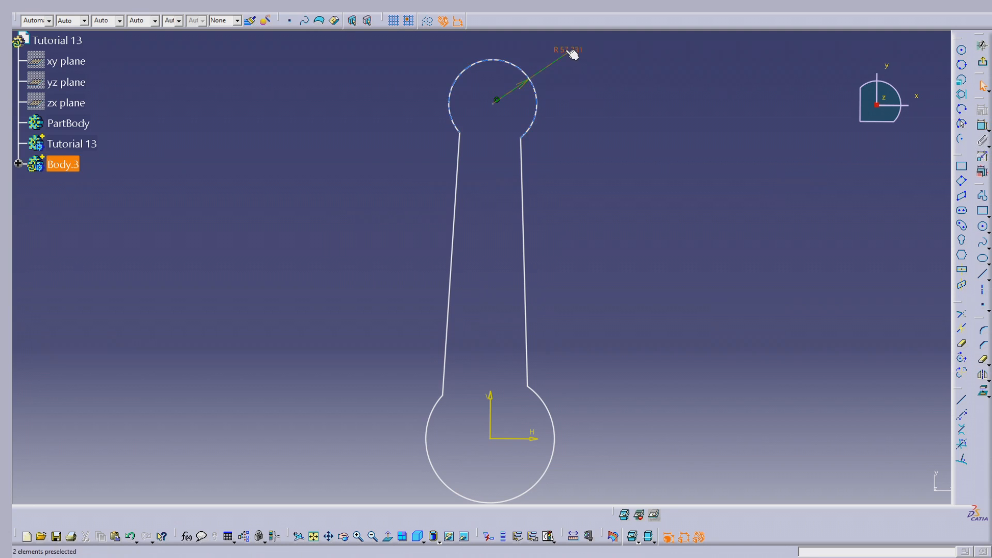
double_click(572, 53)
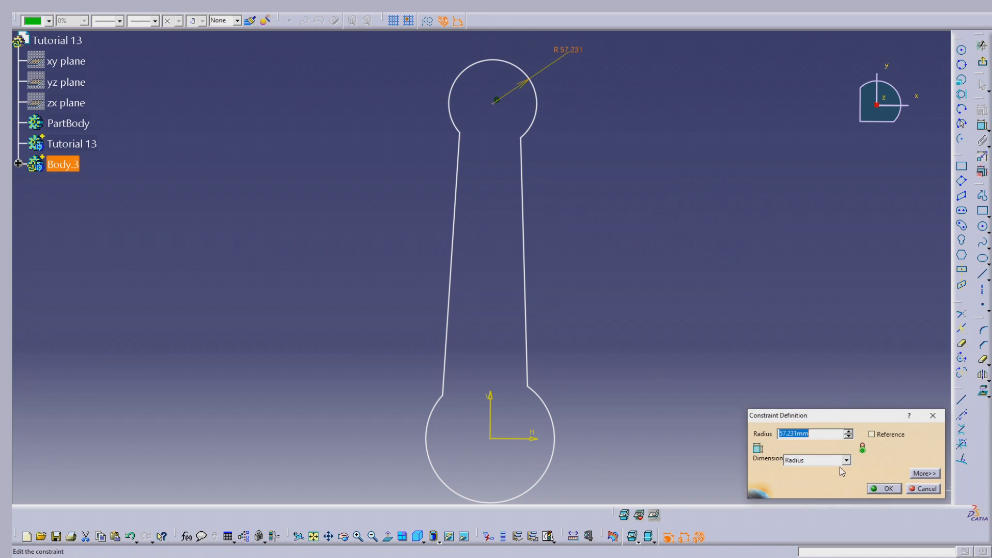
type("10")
key("Tab")
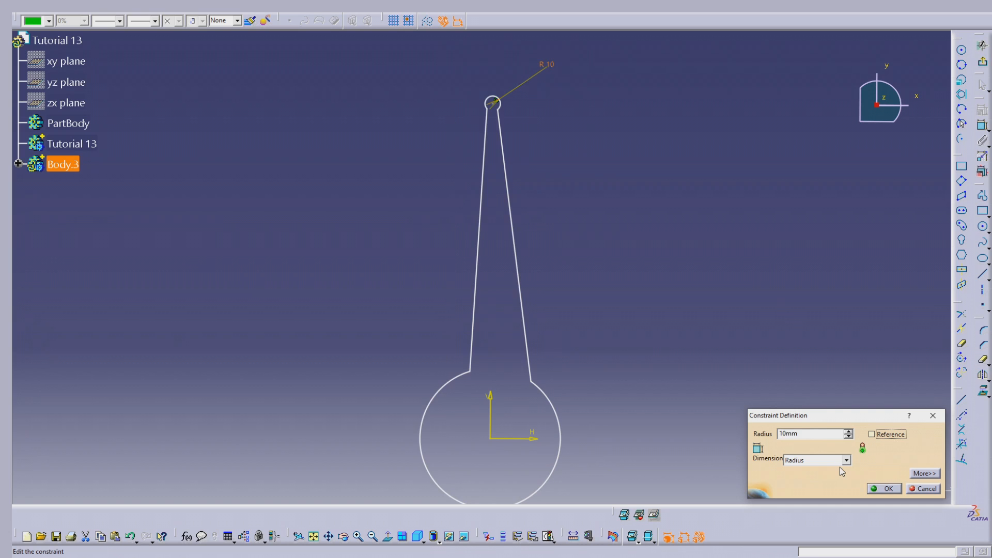
key("Return")
left_click(603, 240)
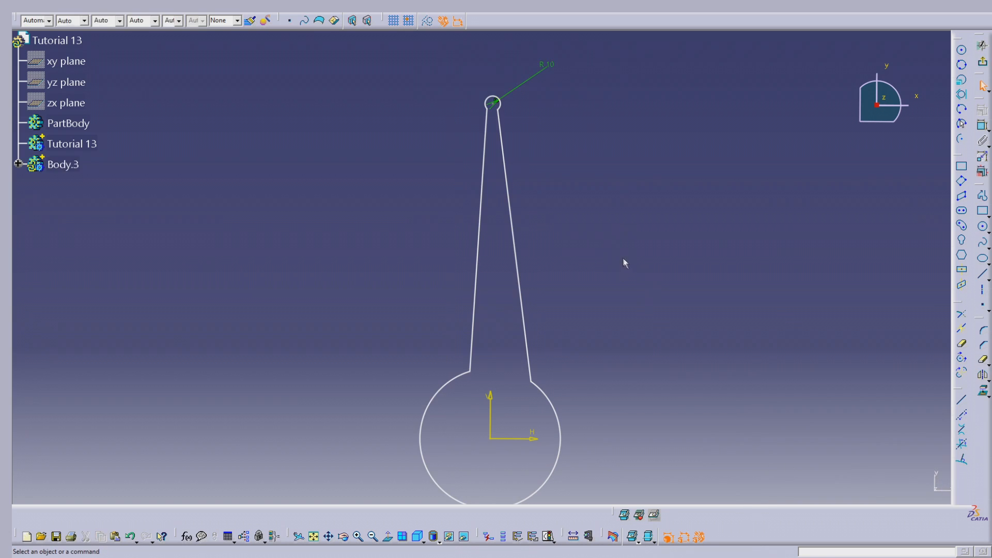
- Dimension the lower arc as a diameter and set it to 34 mm
left_click(958, 314)
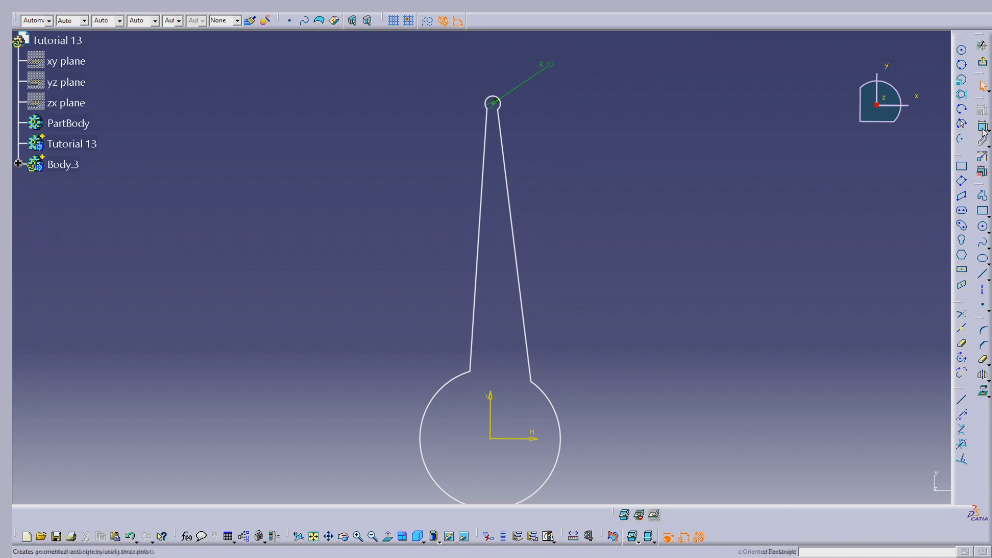
left_click(558, 448)
left_click(614, 471)
middle_click_drag(670, 371, 663, 225)
double_click(621, 334)
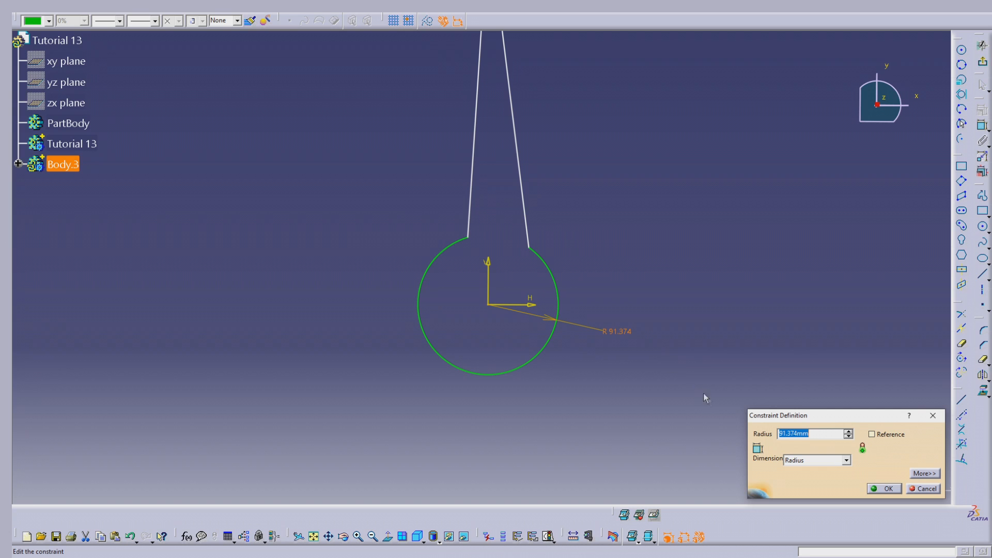
left_click(846, 460)
left_click(806, 473)
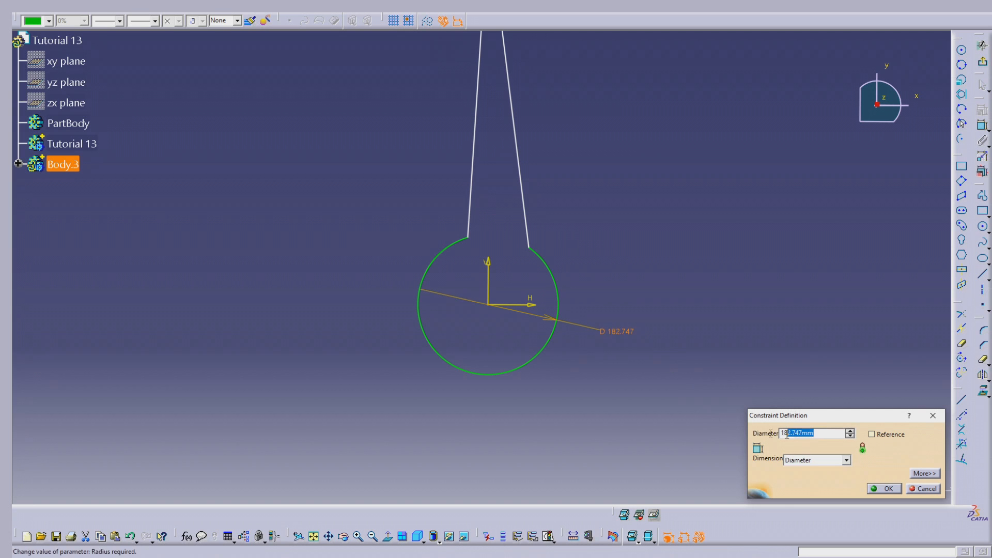
type("34")
key("Return")
left_click(885, 488)
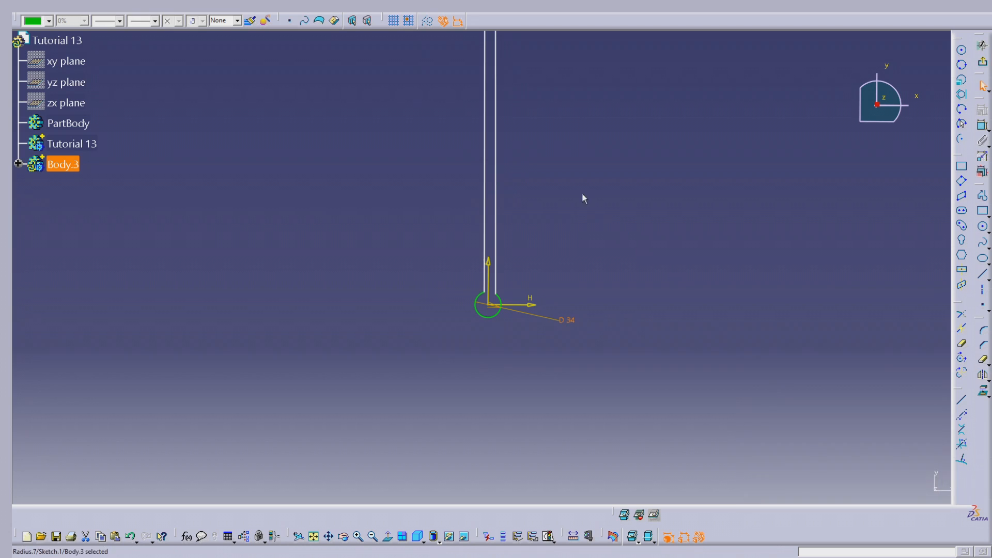
- Move the upper arc down to about 74 mm above the origin and adjust the right line's upper endpoint
left_click_drag(485, 47, 500, 323)
mouse_move(516, 327)
middle_mouse_down()
mouse_move(536, 339)
mouse_move(582, 237)
mouse_move(578, 255)
mouse_move(569, 216)
middle_mouse_up()
scroll(569, 216, "up", 1)
mouse_move(484, 134)
left_mouse_down()
mouse_move(454, 162)
mouse_move(470, 143)
left_mouse_up()
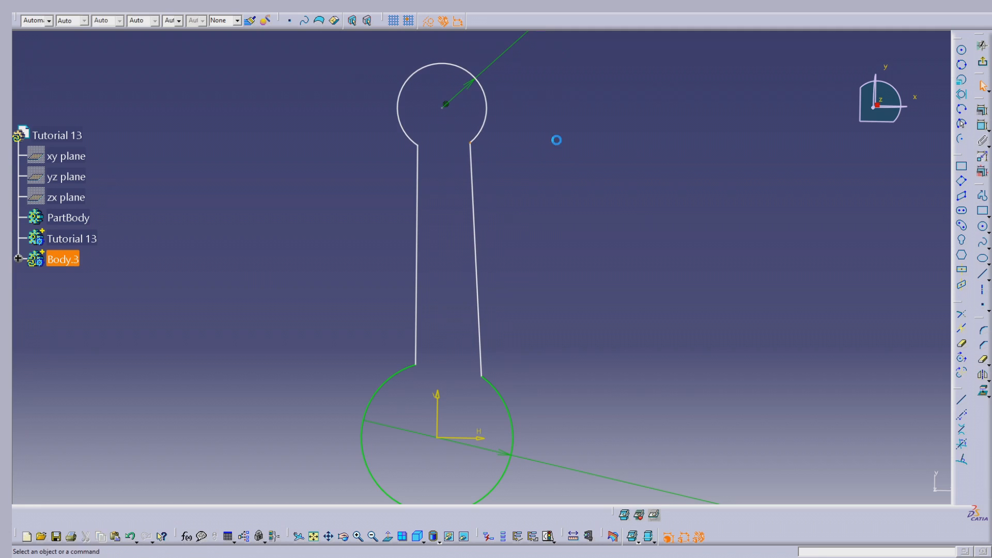
- Dimension the vertical distance from the horizontal axis to the upper arc's centre and set it to 72 mm
left_click(982, 126)
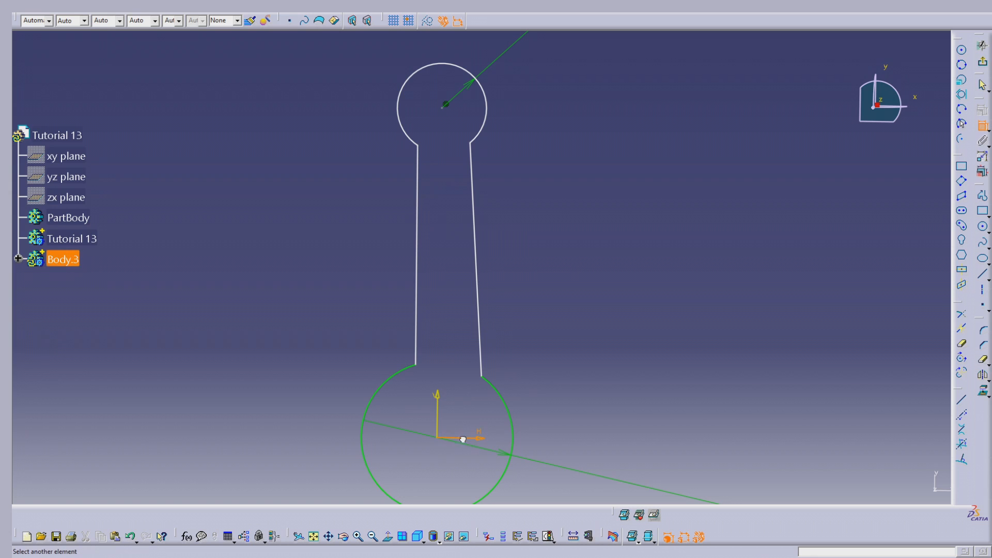
left_click(445, 105)
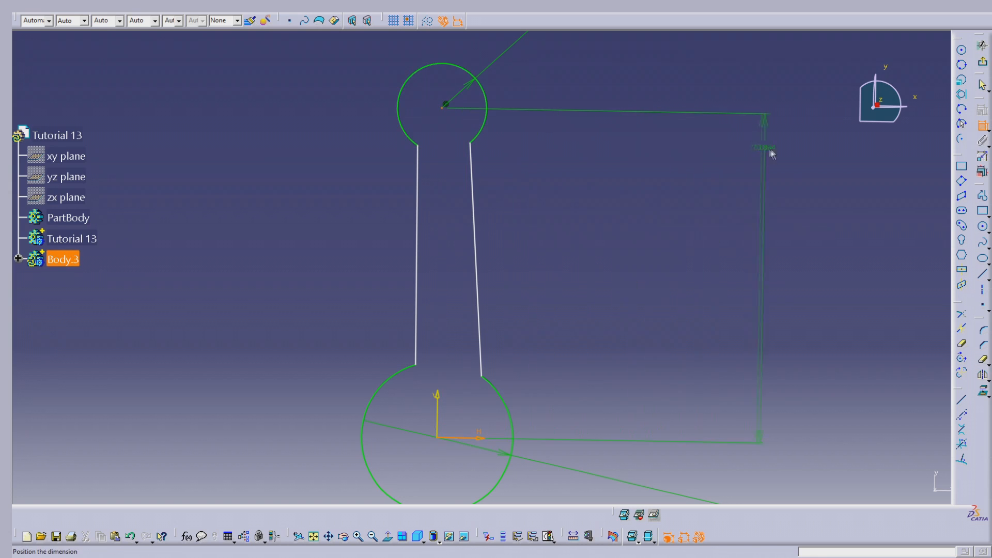
left_click(813, 155)
double_click(814, 155)
type("72")
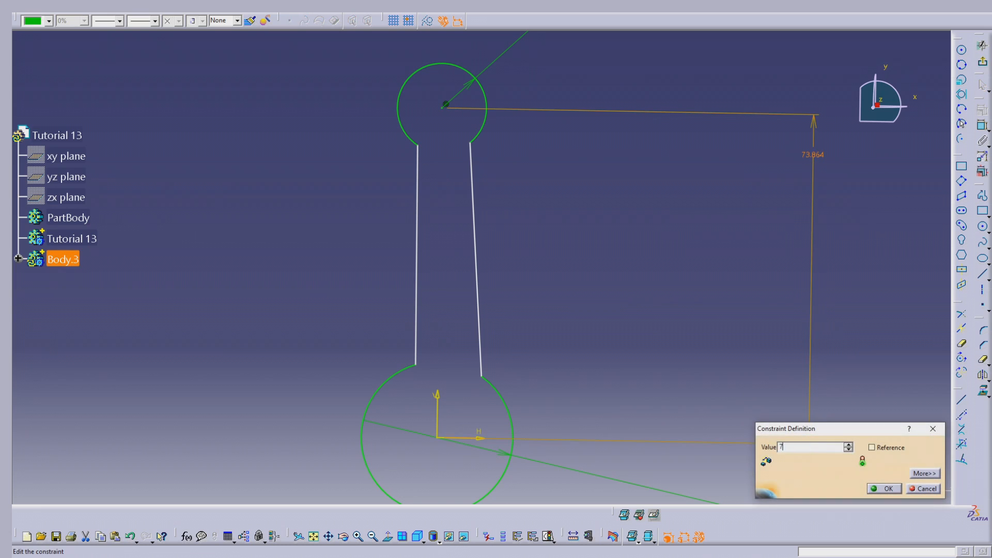
key("Return")
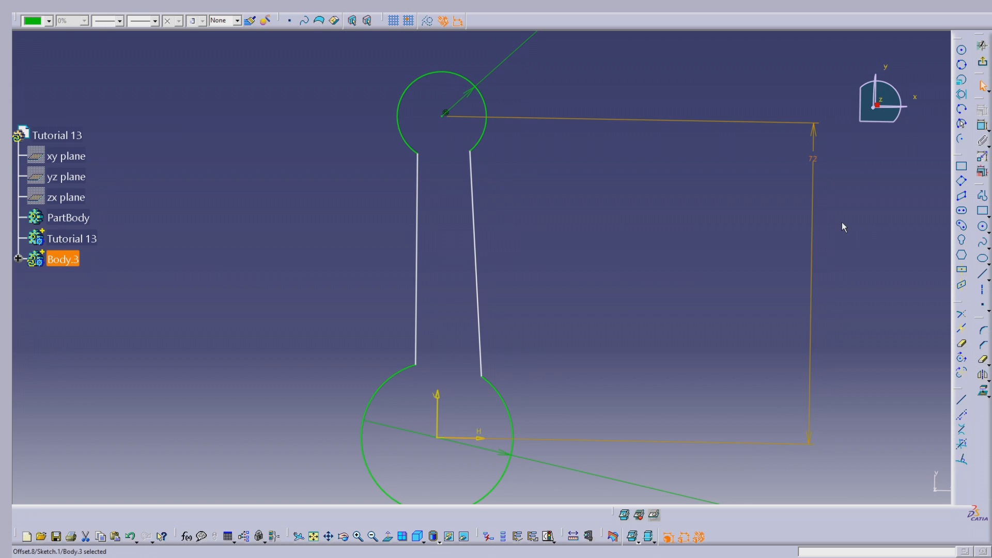
left_click(842, 222)
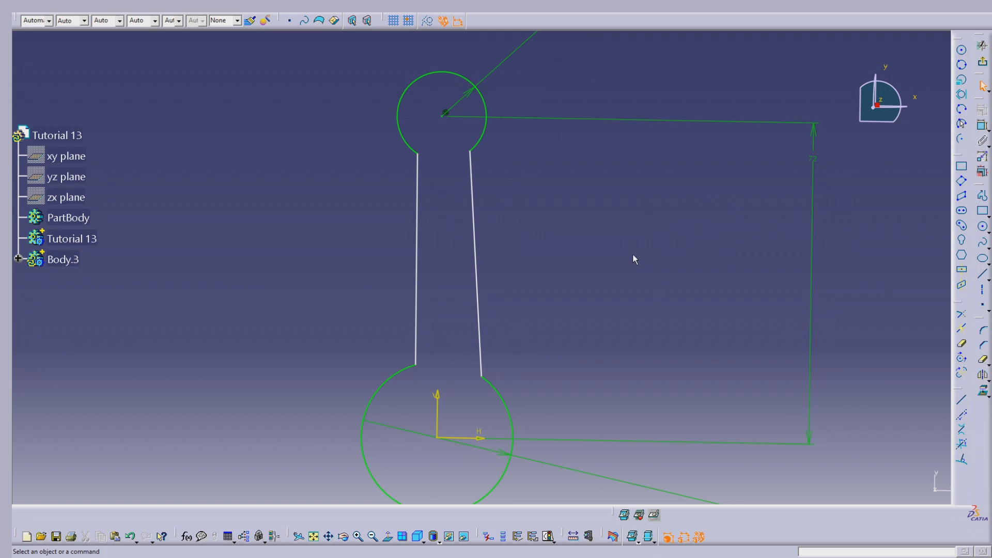
- Move the upper endpoints of both side lines inward along the upper arc to narrow the neck
mouse_move(634, 226)
middle_mouse_down()
mouse_move(656, 231)
mouse_move(622, 225)
mouse_move(634, 218)
mouse_move(640, 248)
mouse_move(650, 188)
middle_mouse_up()
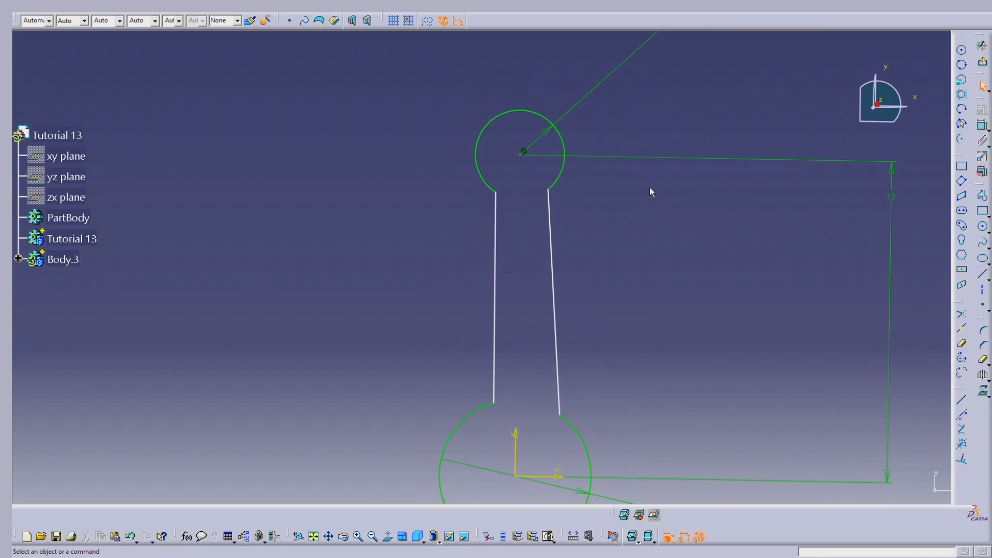
left_click_drag(549, 191, 501, 201)
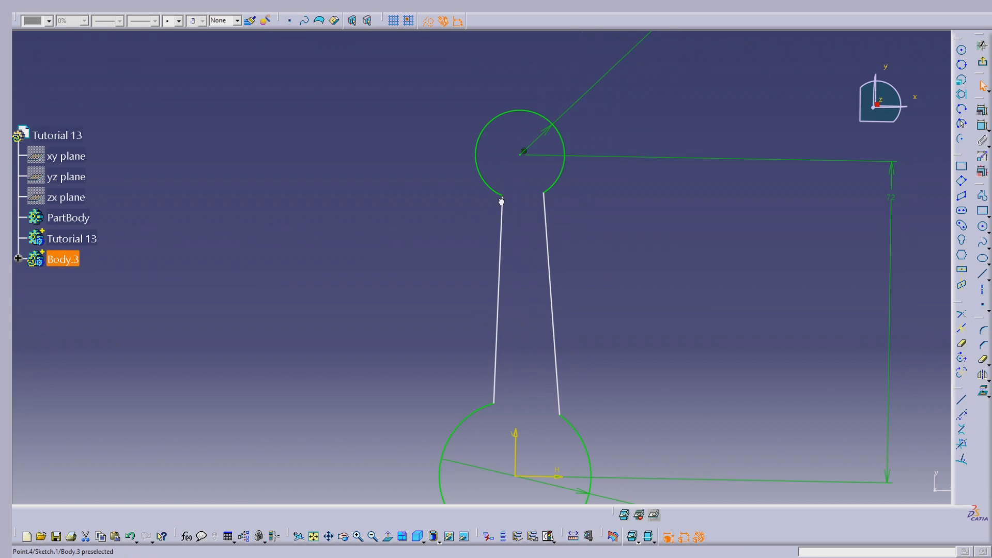
left_click(603, 217)
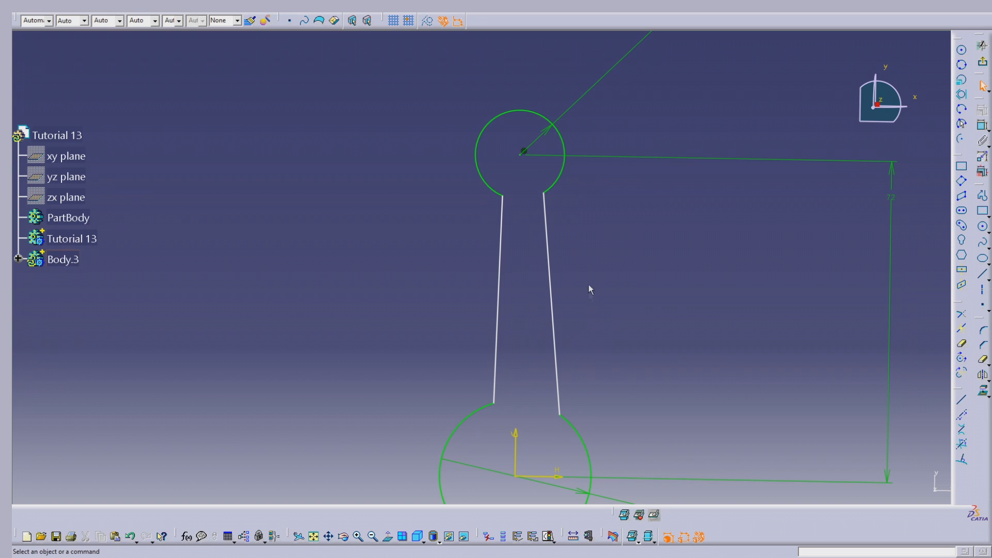
- Dimension the horizontal distances from the vertical axis to the upper endpoints of the right and left side lines
left_click(982, 126)
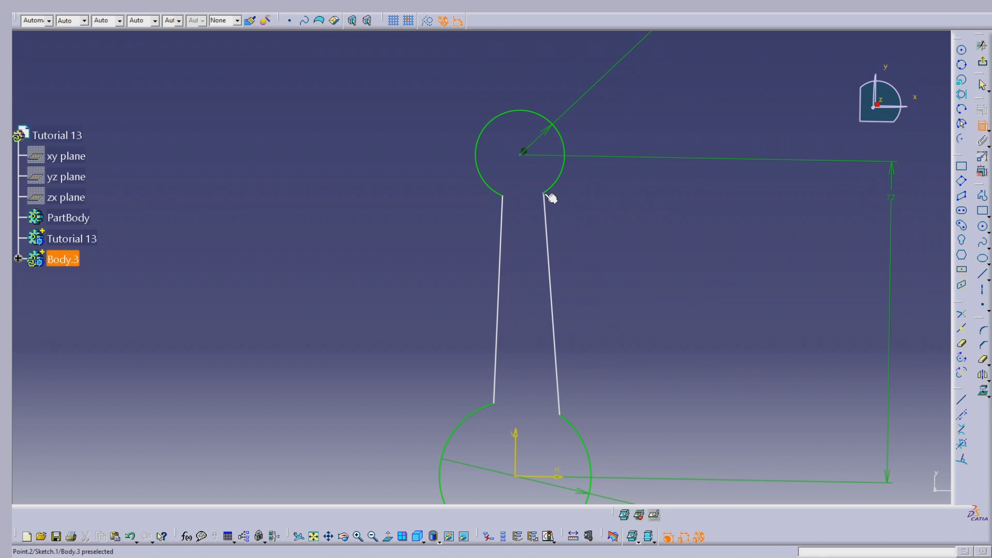
left_click(548, 197)
left_click(519, 445)
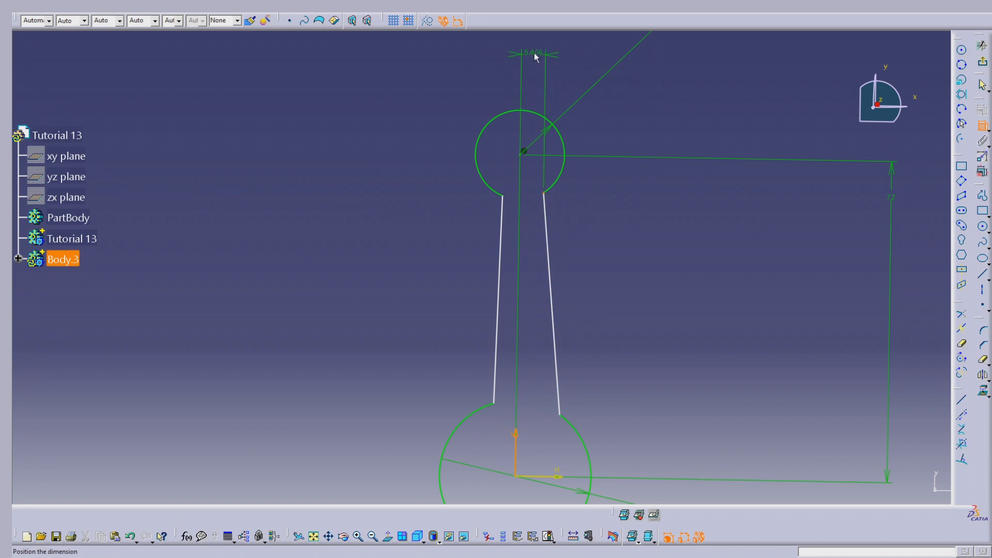
left_click(536, 55)
left_click(982, 126)
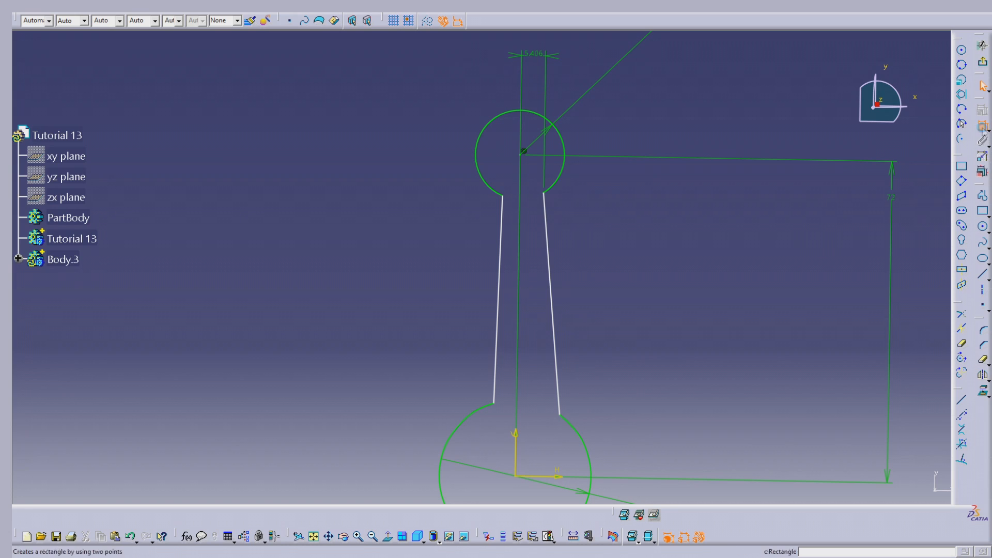
left_click(504, 193)
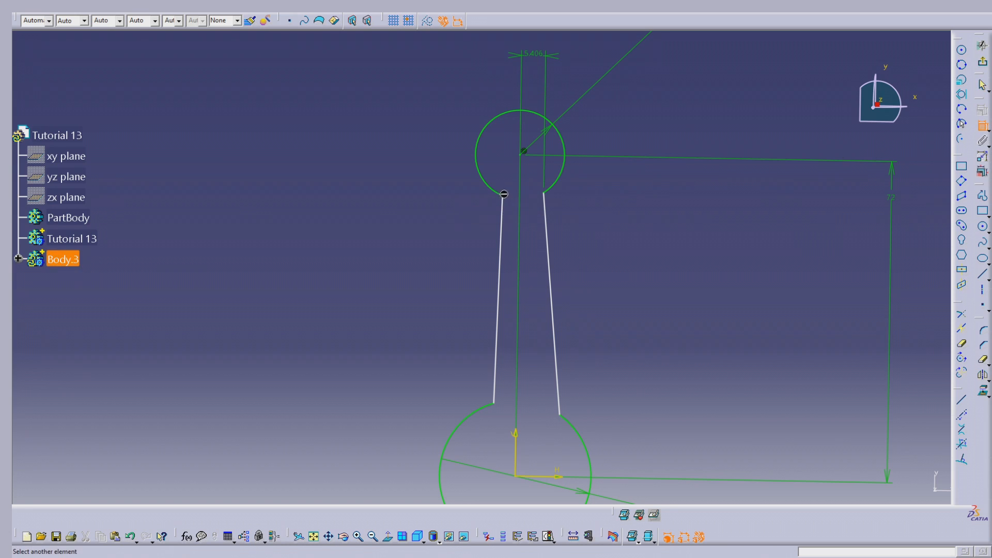
left_click(516, 452)
left_click(489, 74)
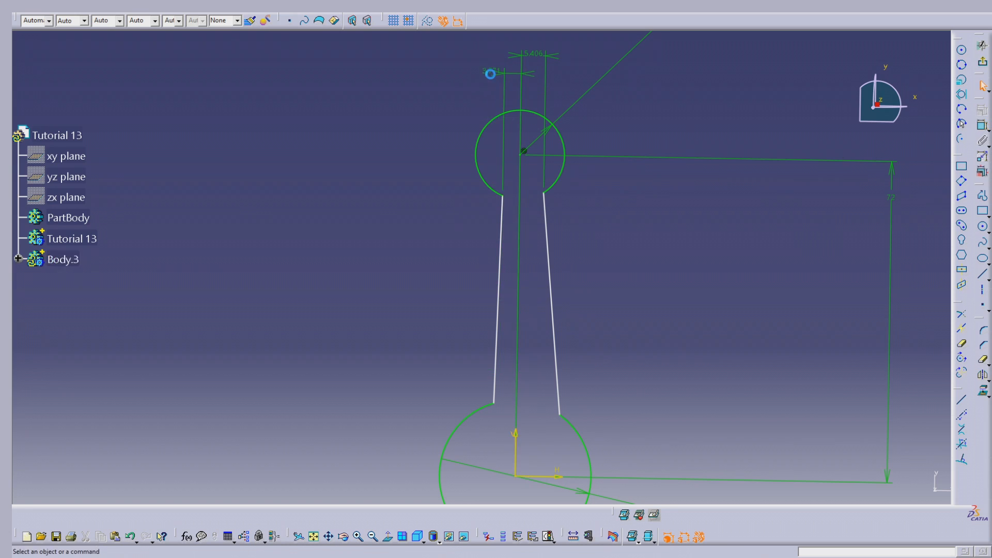
- Set the horizontal distances of both side lines' upper endpoints from the vertical axis to 4.5 mm (9/2) each
double_click(543, 56)
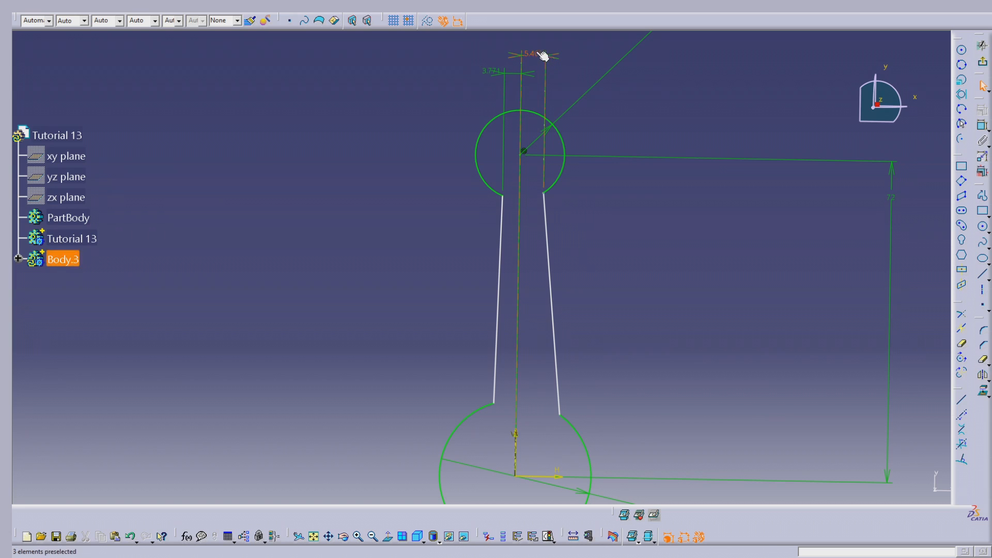
type("9")
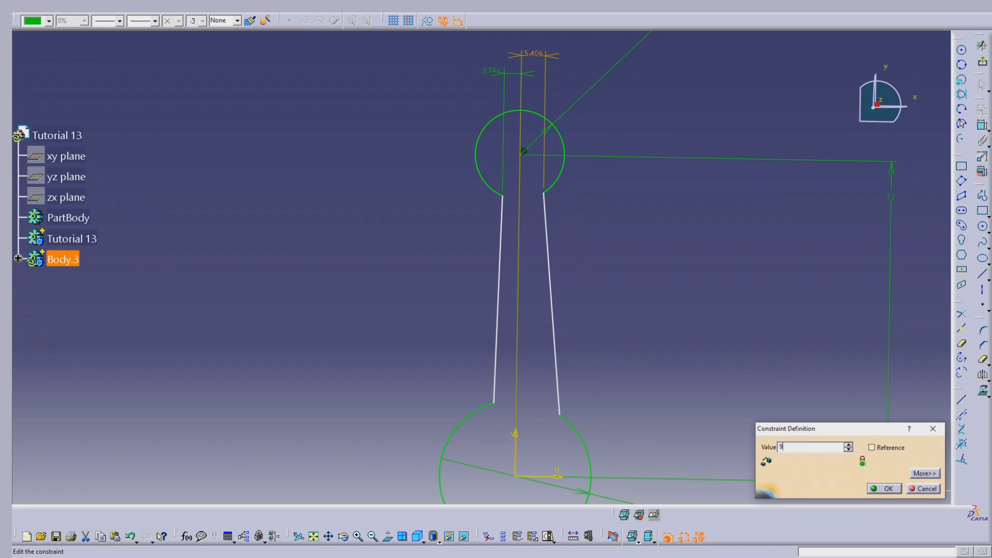
key("Tab")
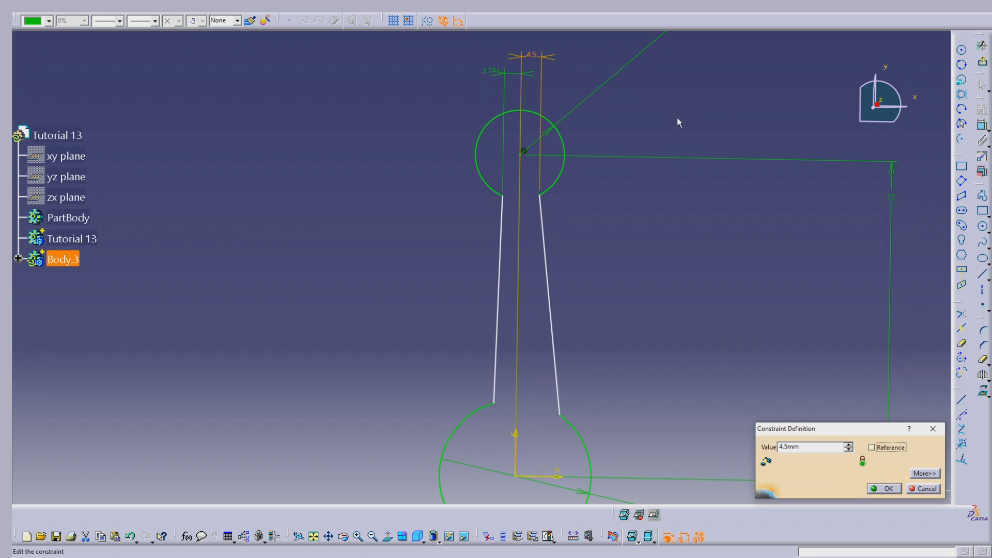
key("Return")
double_click(494, 71)
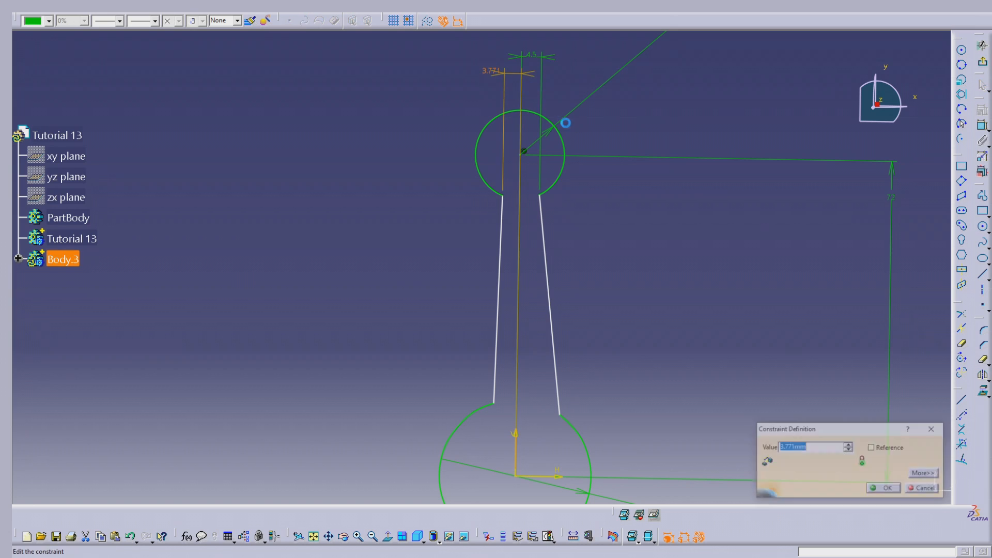
type("9/2")
key("Tab")
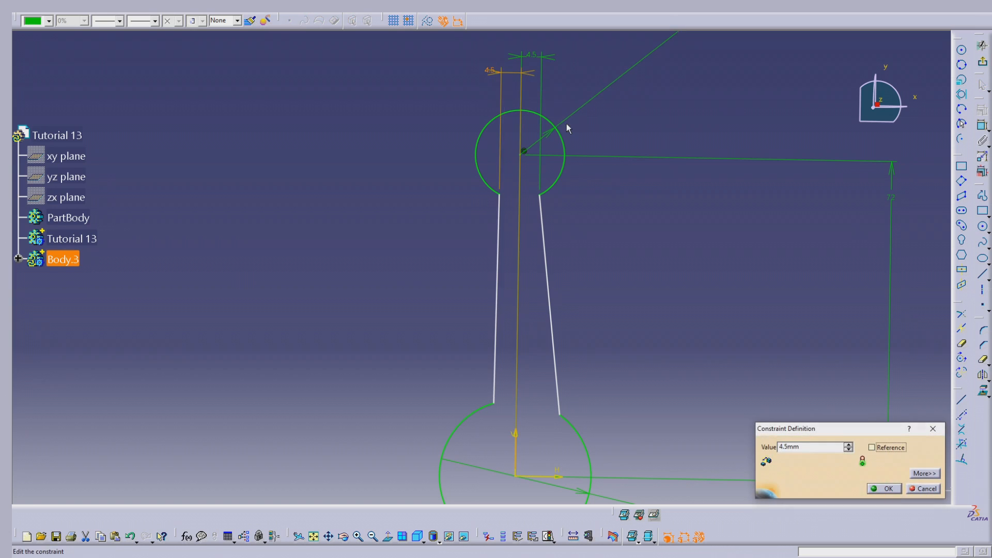
key("Return")
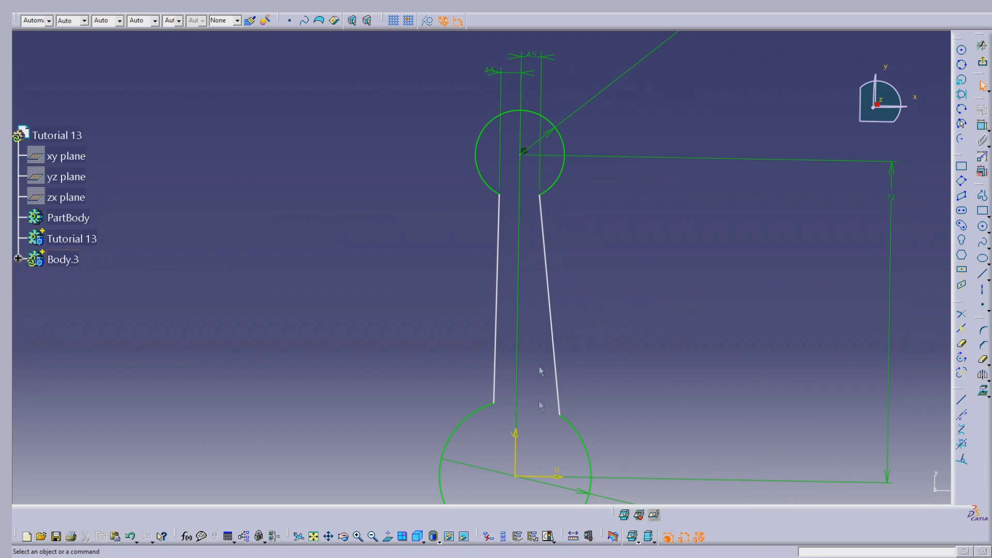
- Try a vertical dimension from the horizontal axis to the left line's upper endpoint, and delete it
left_click(505, 198)
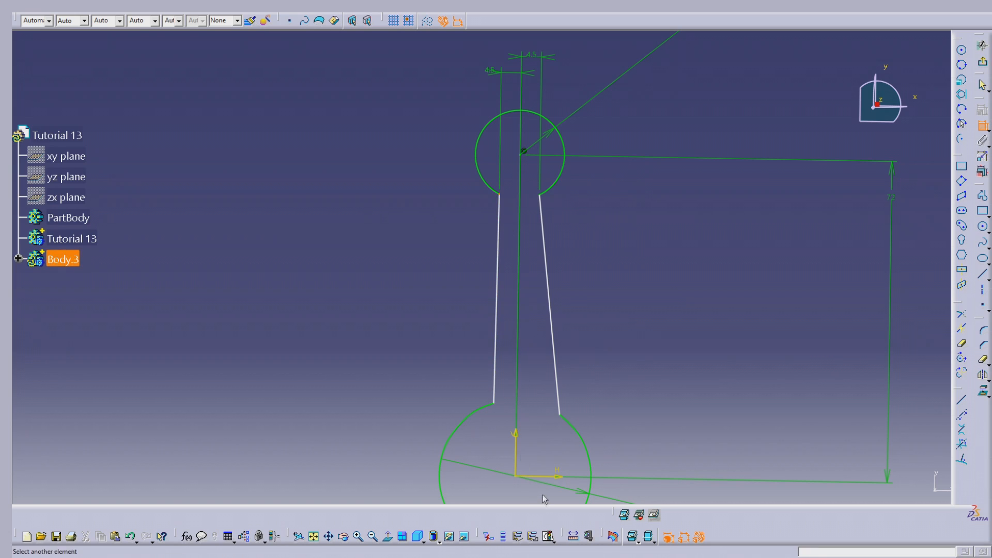
left_click(555, 471)
left_click(312, 335)
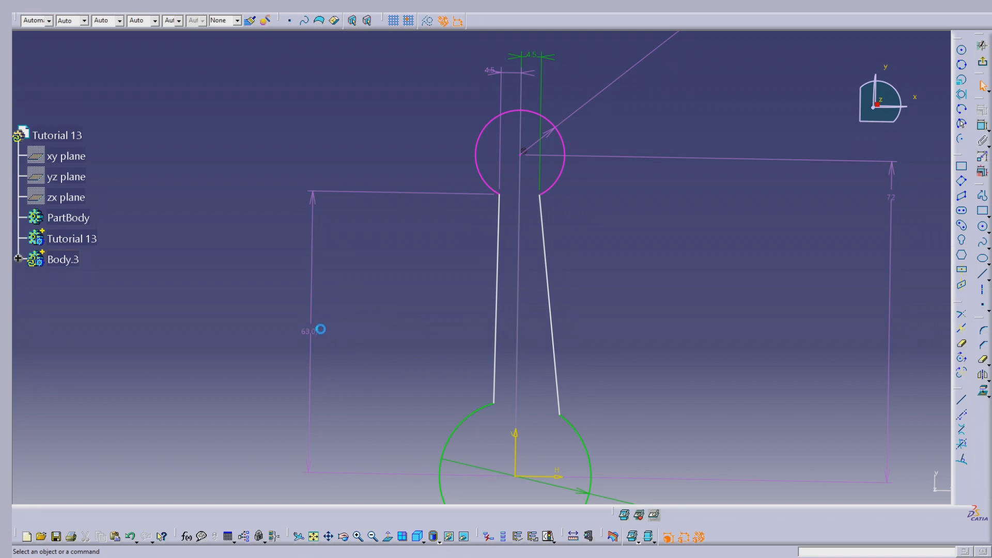
left_click(312, 292)
key("Delete")
- Dimension the left side line's length and try to set it to 40 mm
left_click(982, 126)
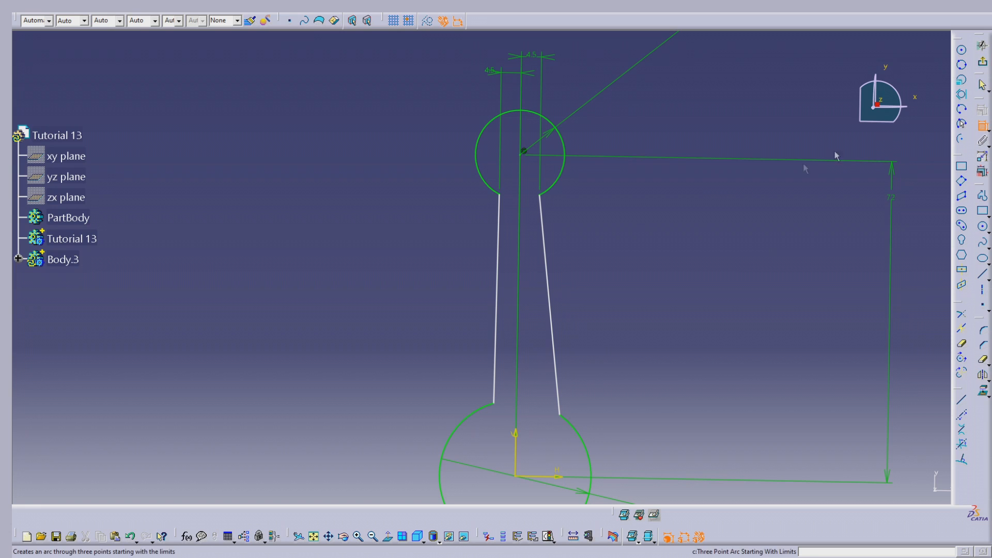
left_click(497, 230)
left_click(354, 272)
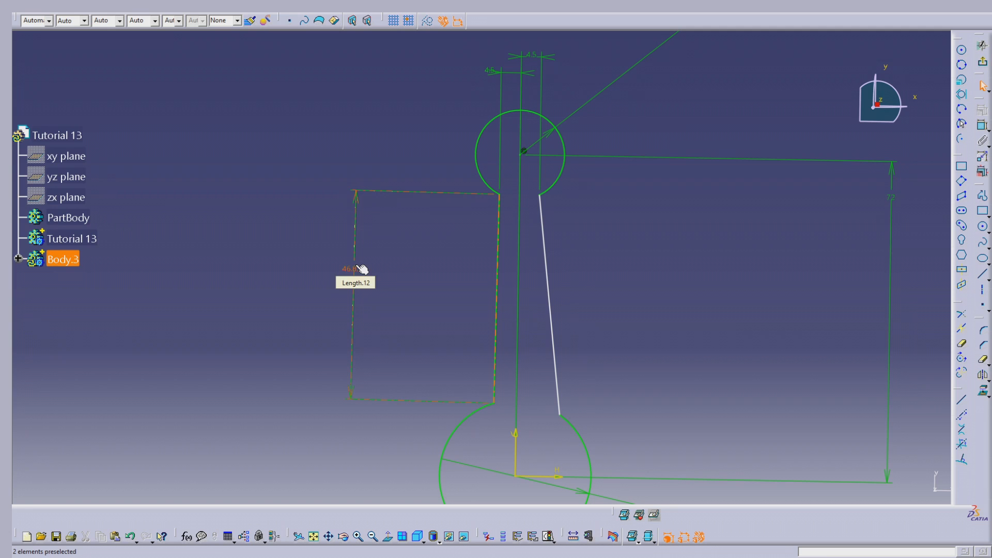
double_click(362, 270)
type("40mm")
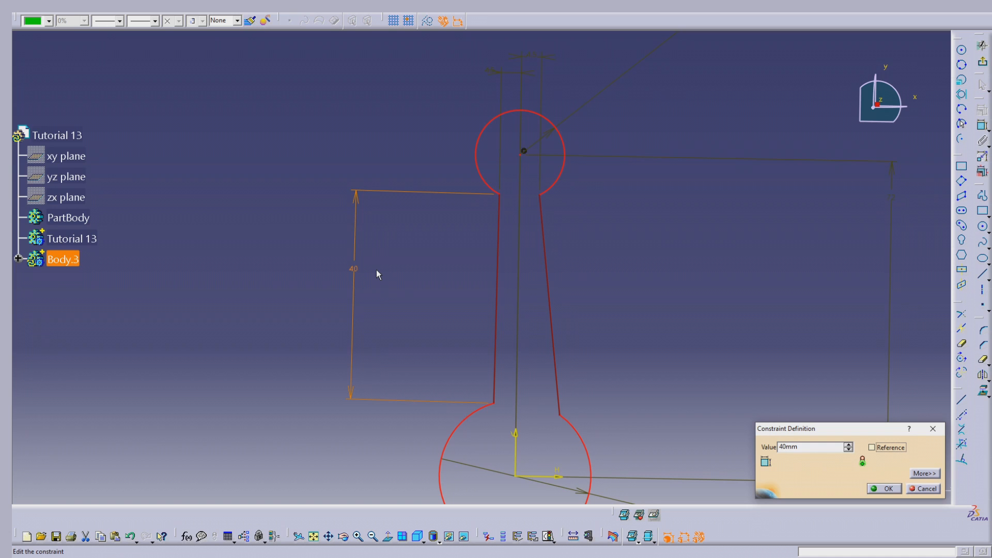
key("Escape")
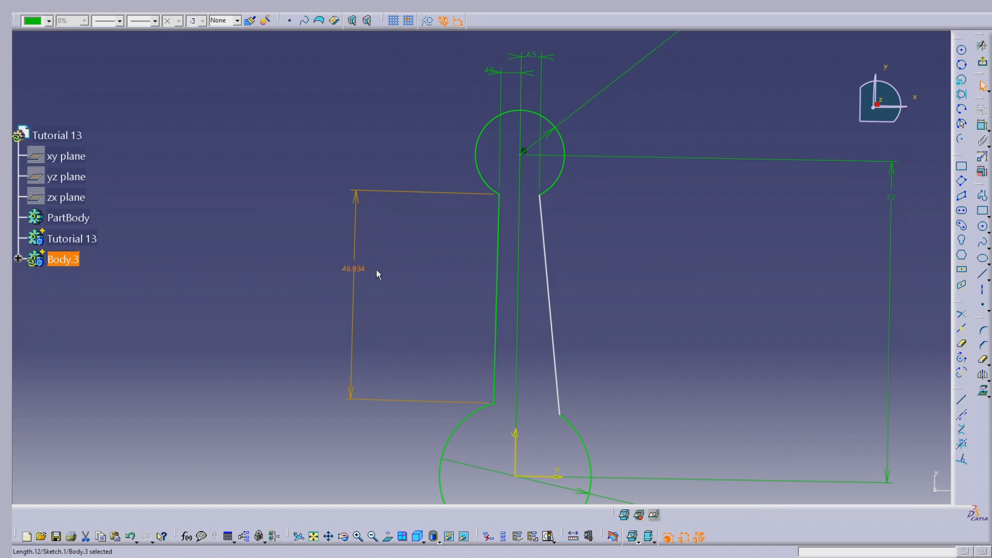
- Try to set the left side line's length to 46 mm, and delete that length dimension
double_click(354, 271)
type("46mm")
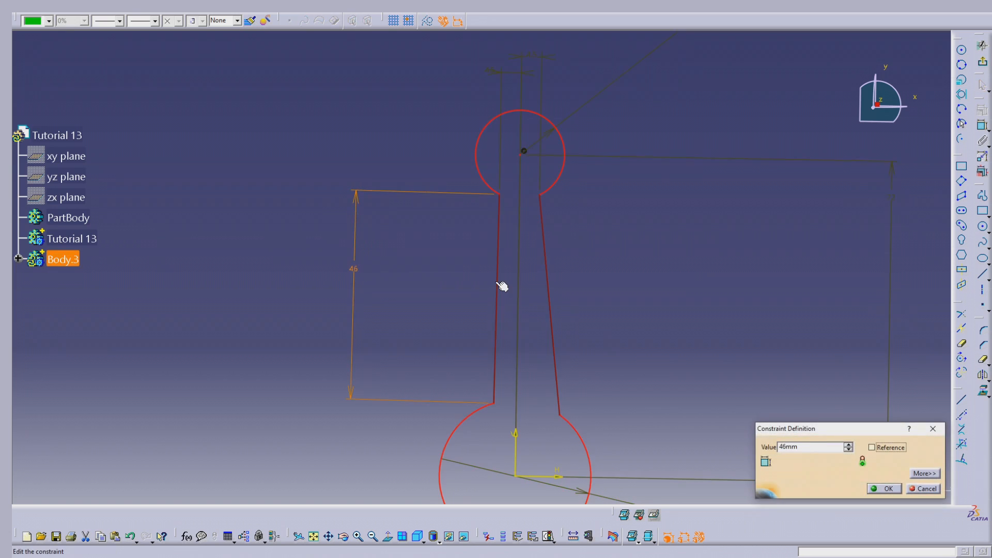
key("Escape")
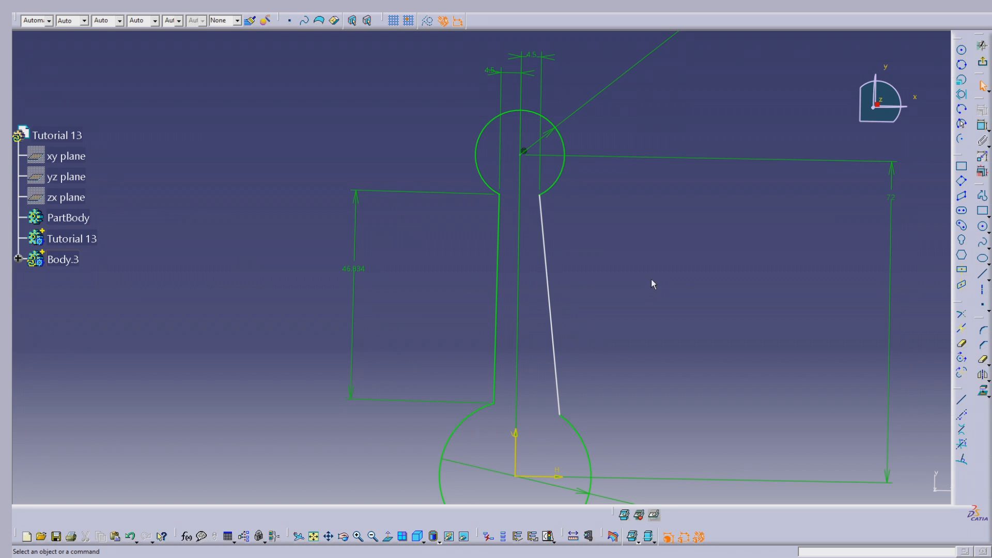
left_click(366, 273)
key("Delete")
- Dimension the vertical distances from the horizontal axis to the lower endpoints of the right and left side lines
left_click(984, 125)
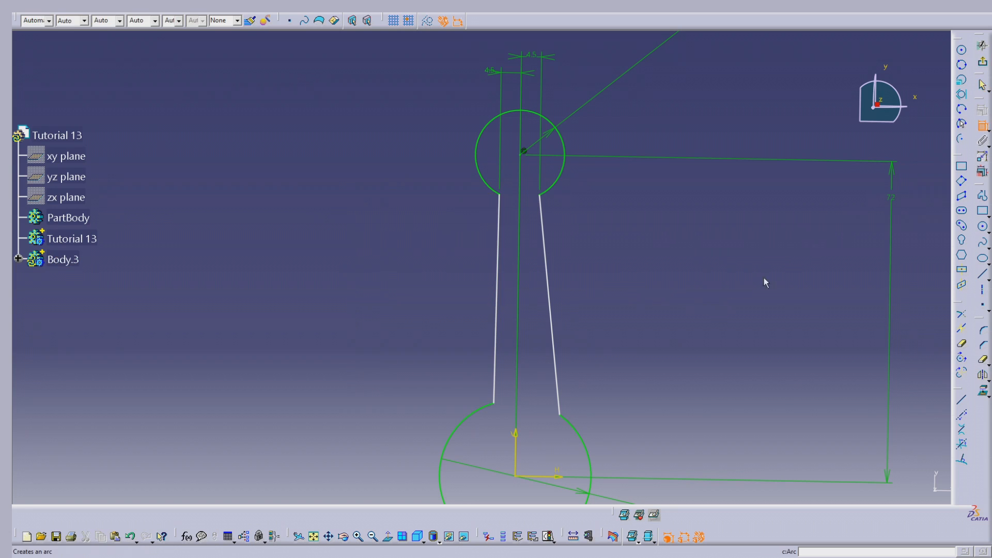
left_click(559, 415)
left_click(563, 475)
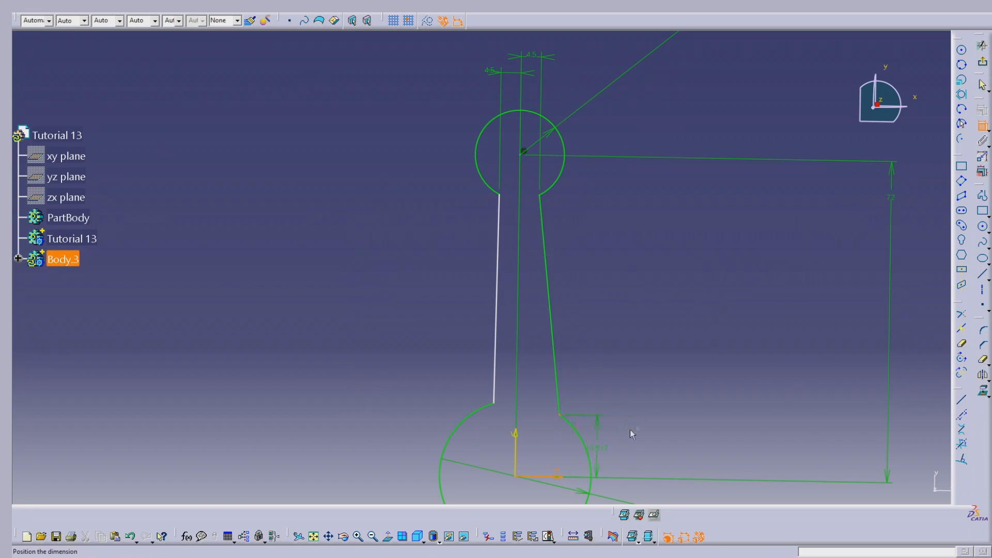
left_click(690, 440)
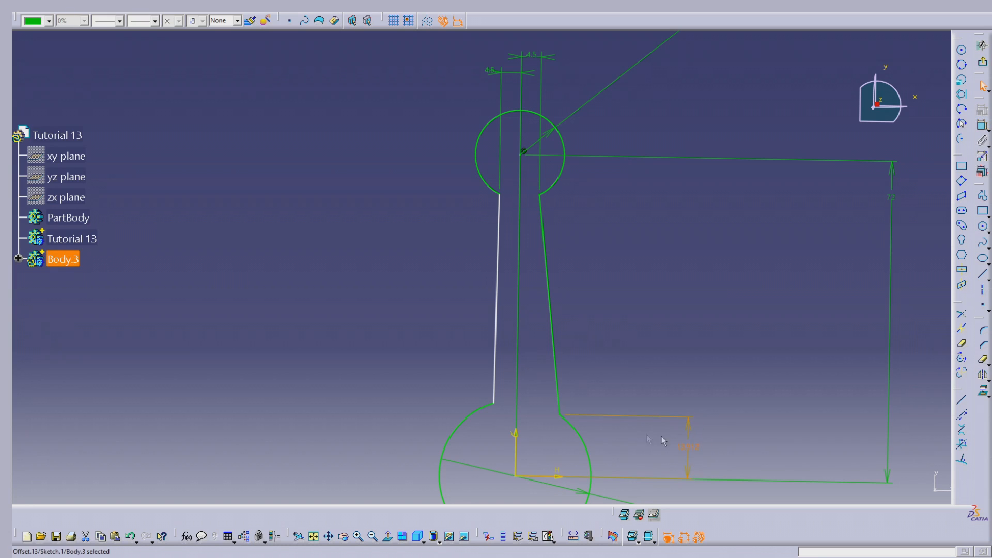
left_click(655, 440)
left_click(983, 125)
left_click(498, 405)
left_click(558, 475)
left_click(355, 450)
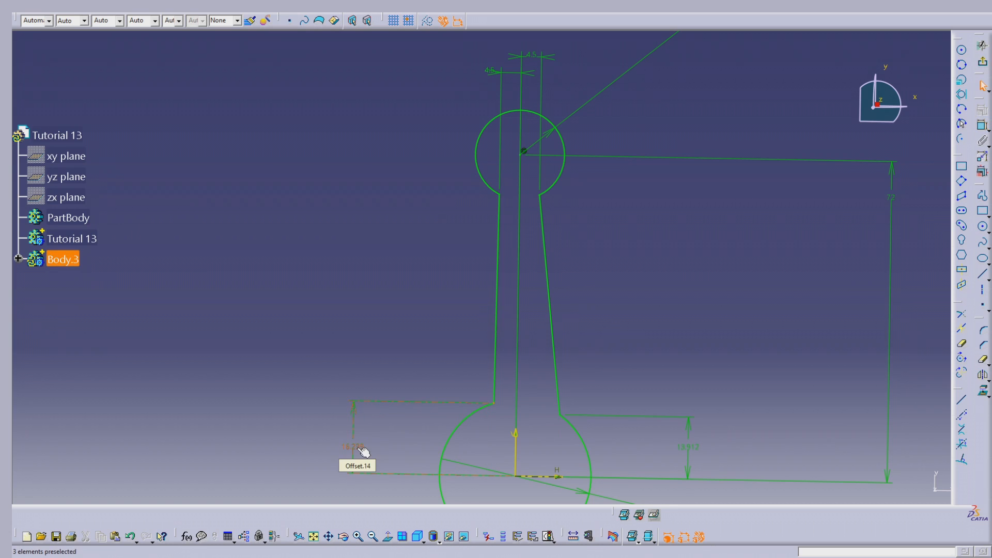
- Try to set the left line's lower endpoint height above the horizontal axis to 22 mm
double_click(363, 452)
type("22mm")
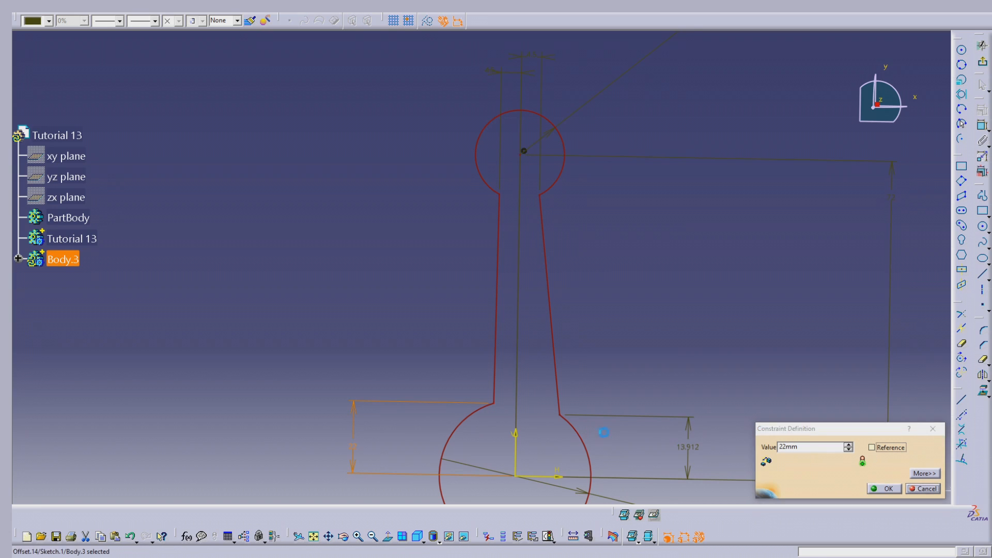
key("Return")
left_click(715, 350)
- Delete the 72 mm dimension of the upper arc's centre and retry 22 mm for the left lower endpoint's height
left_click(892, 198)
key("Delete")
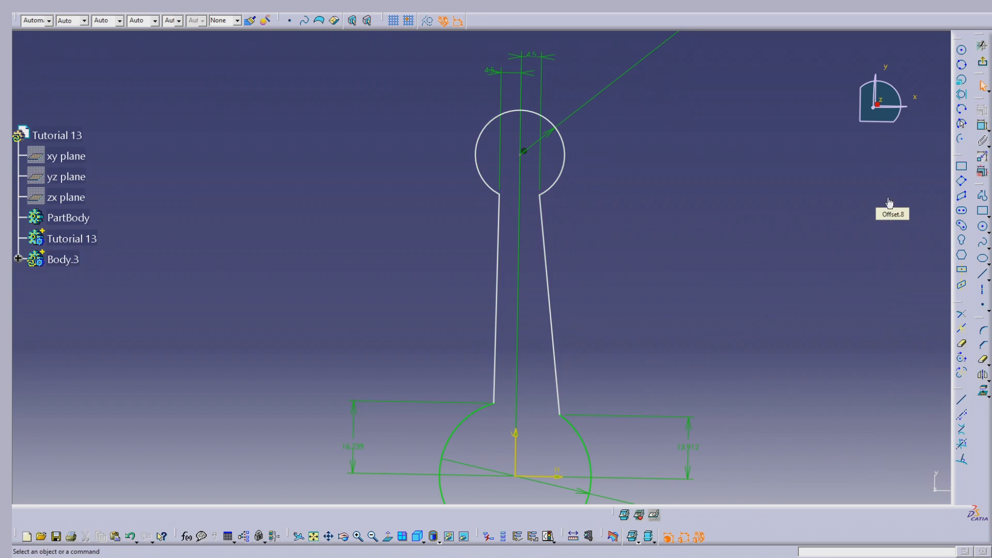
double_click(364, 445)
type("22mm")
key("Escape")
- Set the right line's lower endpoint height above the horizontal axis to 15 mm
middle_click_drag(643, 327, 657, 244)
left_click(545, 325)
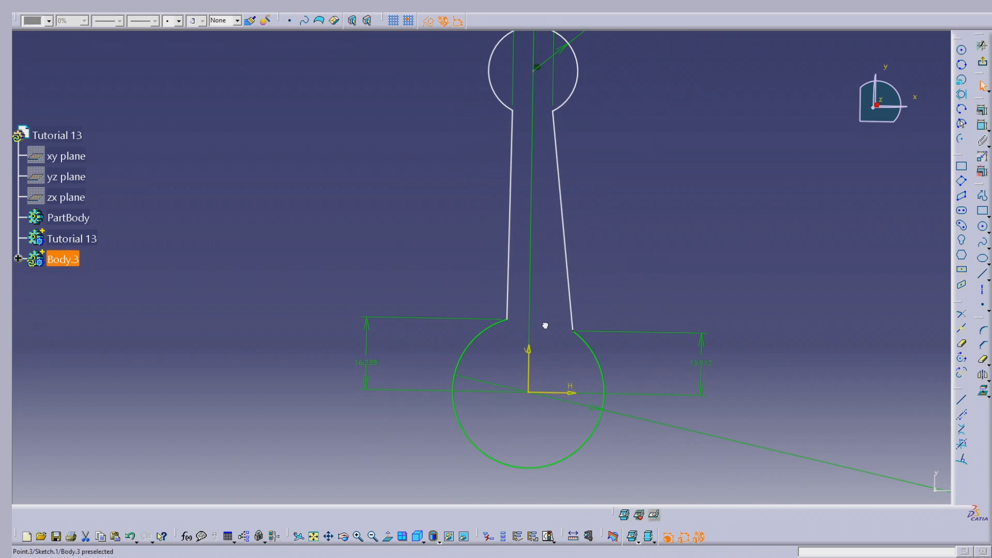
mouse_move(569, 282)
left_mouse_down()
mouse_move(503, 261)
mouse_move(540, 305)
mouse_move(552, 273)
left_mouse_up()
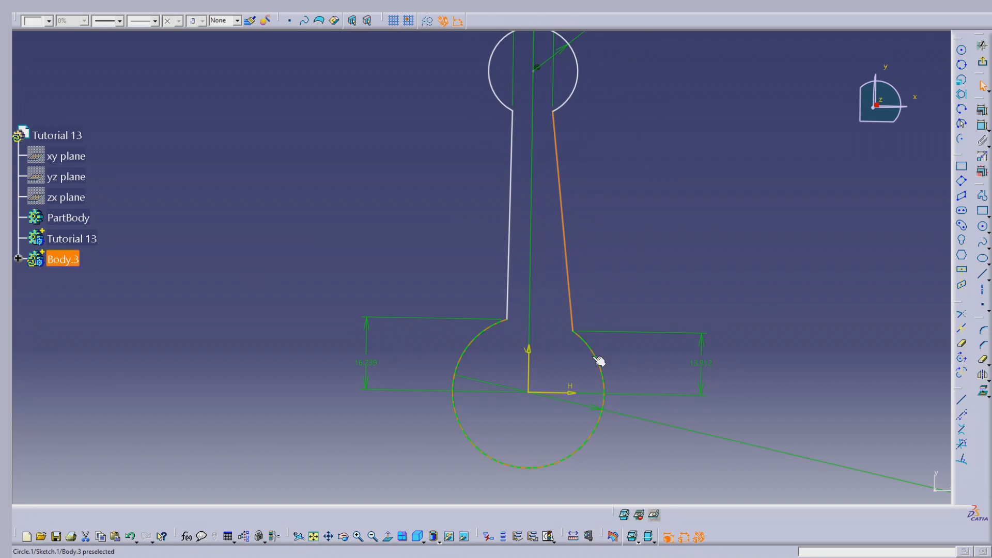
double_click(703, 363)
left_click(848, 445)
left_click(849, 445)
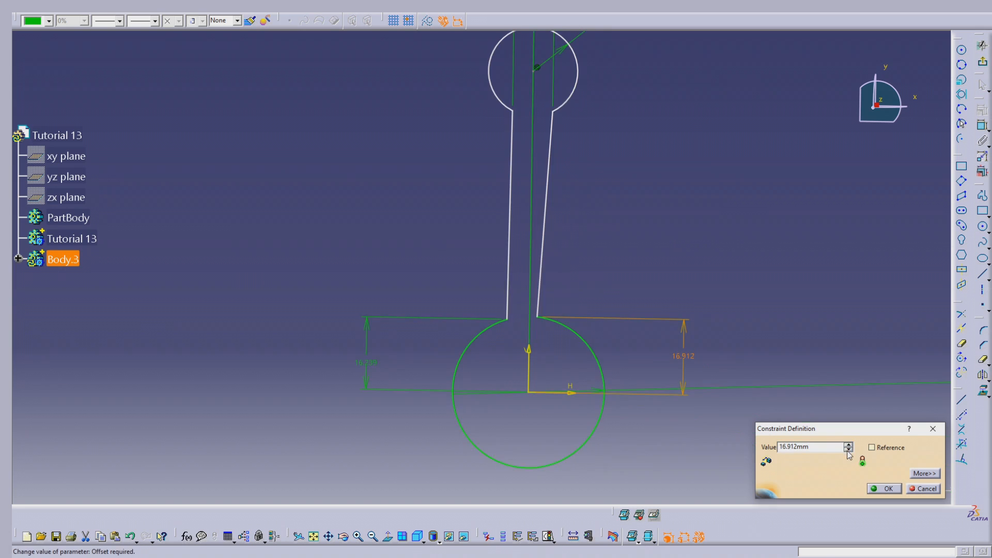
double_click(820, 448)
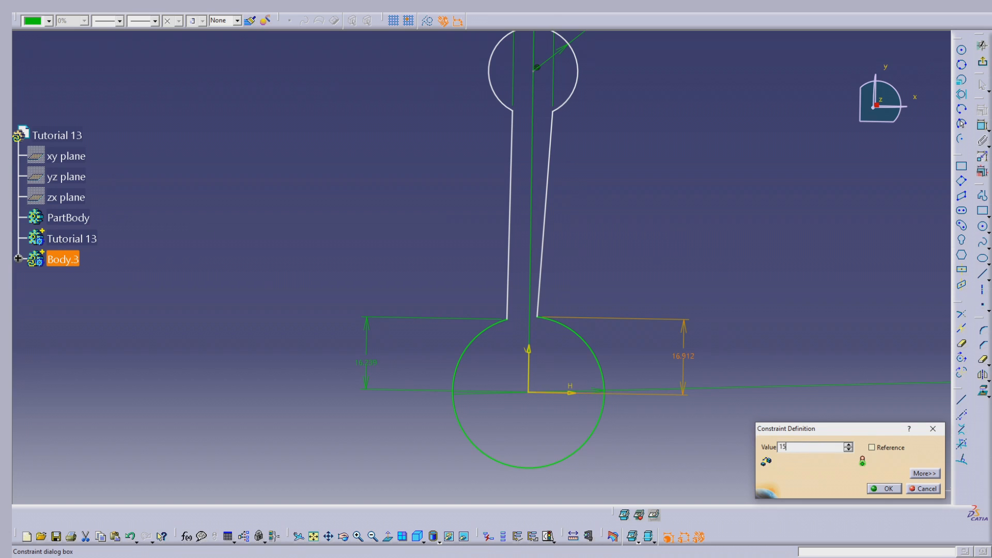
type("15")
key("Return")
left_click(881, 487)
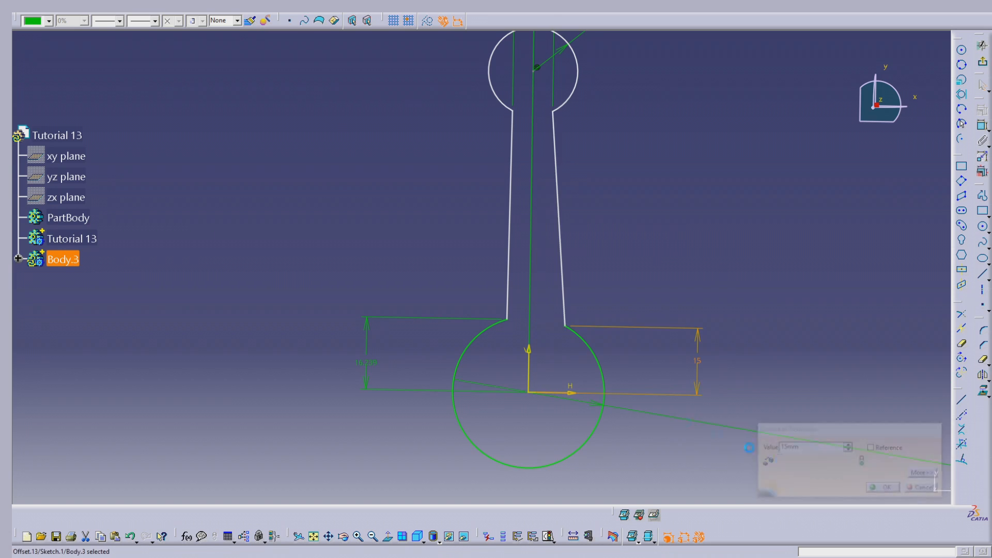
- Set the left line's lower endpoint height above the horizontal axis to 15 mm
double_click(366, 363)
type("15mm")
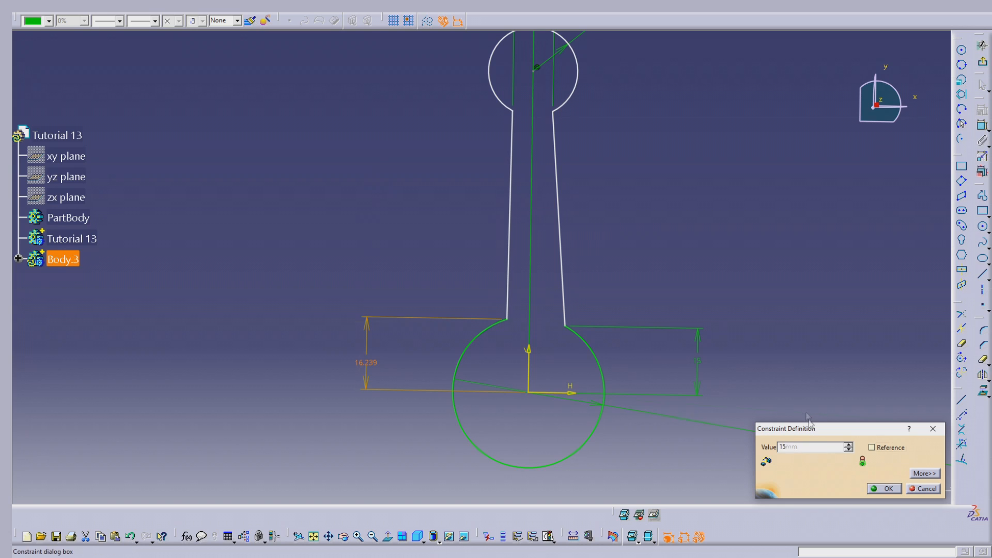
key("Return")
left_click(877, 489)
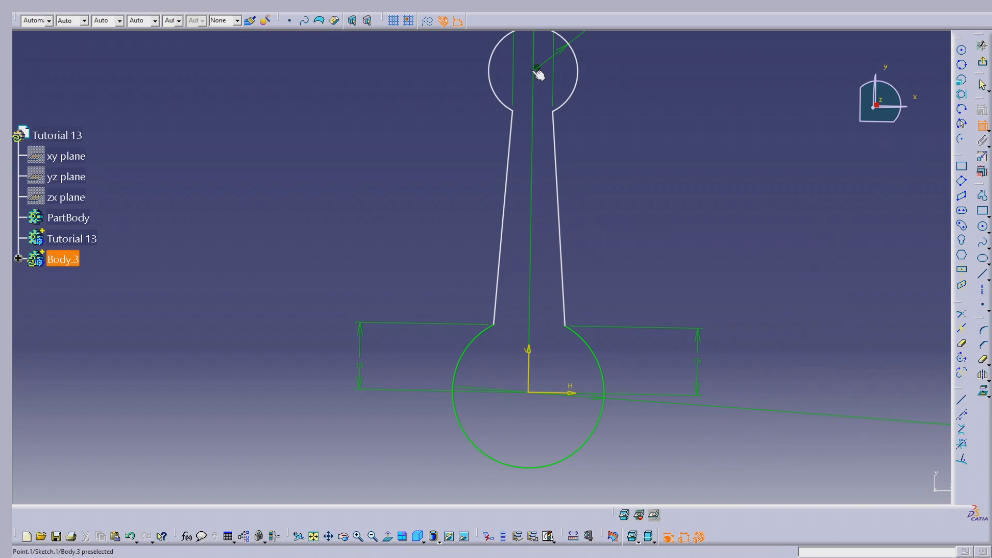
- Dimension the vertical distance from the horizontal axis to the upper arc's centre again and set it to 72 mm
left_click(575, 390)
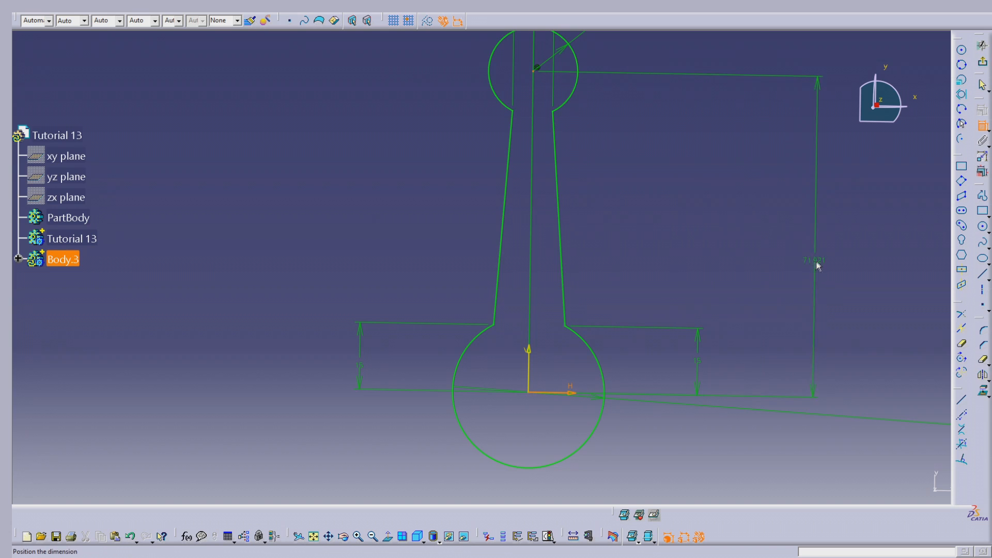
double_click(818, 257)
type("70")
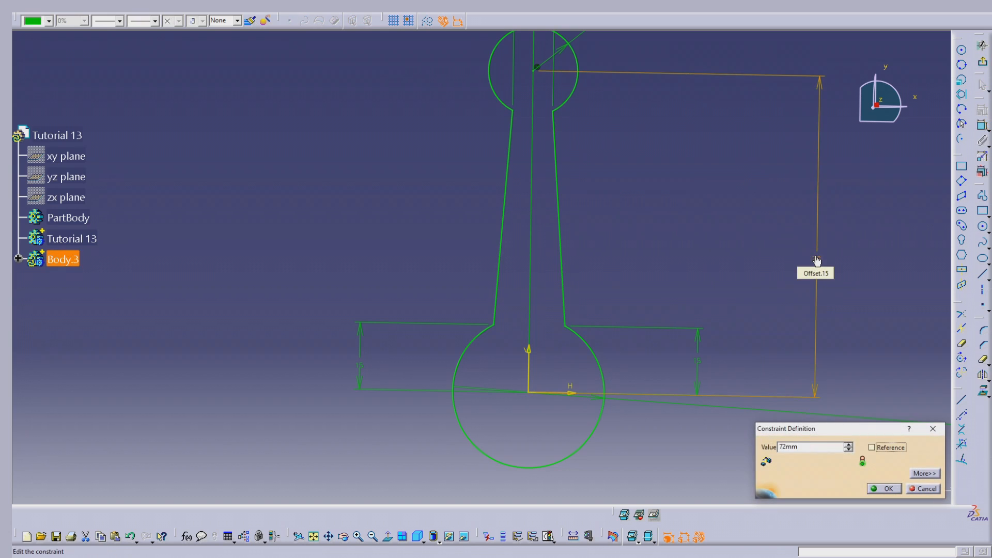
key("Return")
left_click(704, 212)
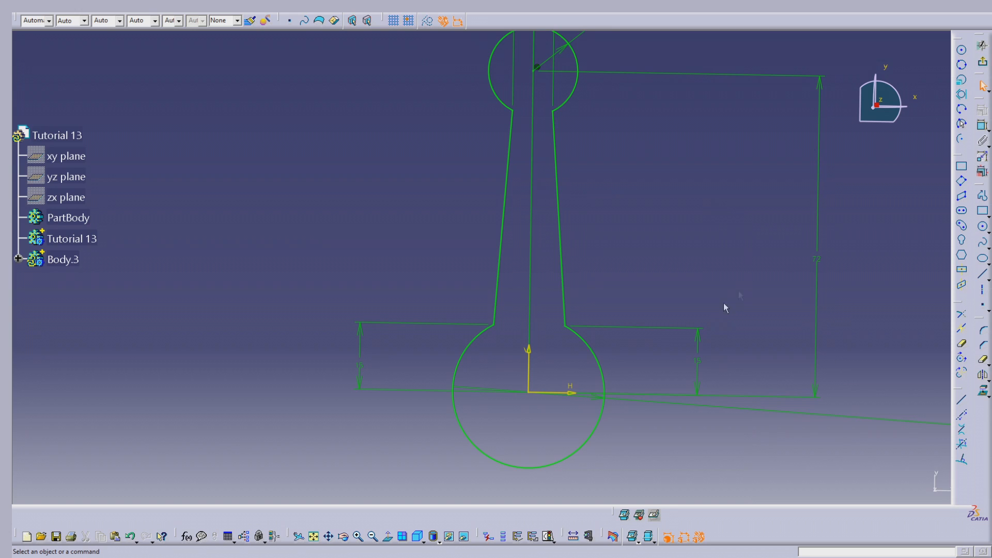
- Reposition the right 15 mm height, lower arc diameter and upper arc radius dimensions clear of the profile
left_click_drag(701, 352, 664, 344)
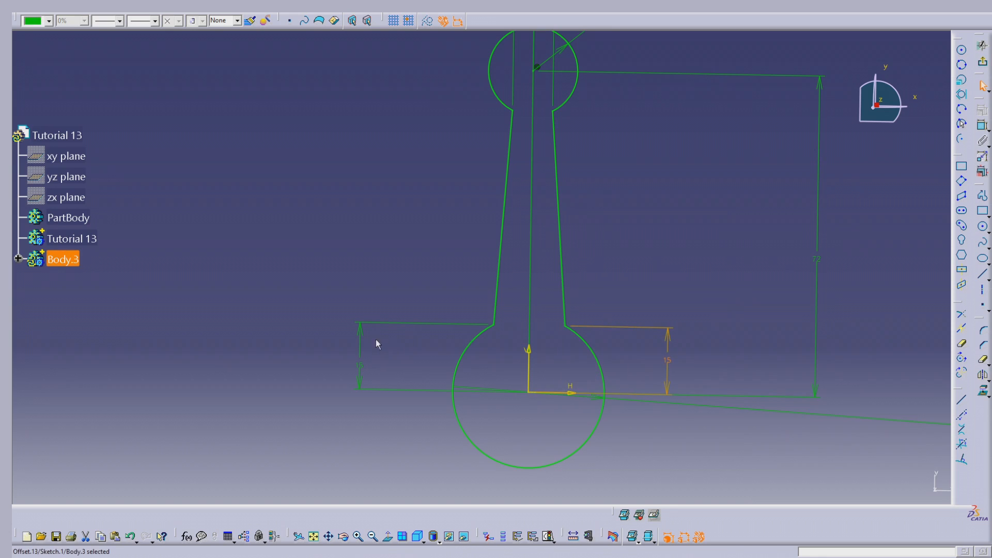
mouse_move(726, 281)
middle_mouse_down()
mouse_move(678, 250)
mouse_move(744, 326)
middle_mouse_up()
left_click_drag(773, 354, 619, 369)
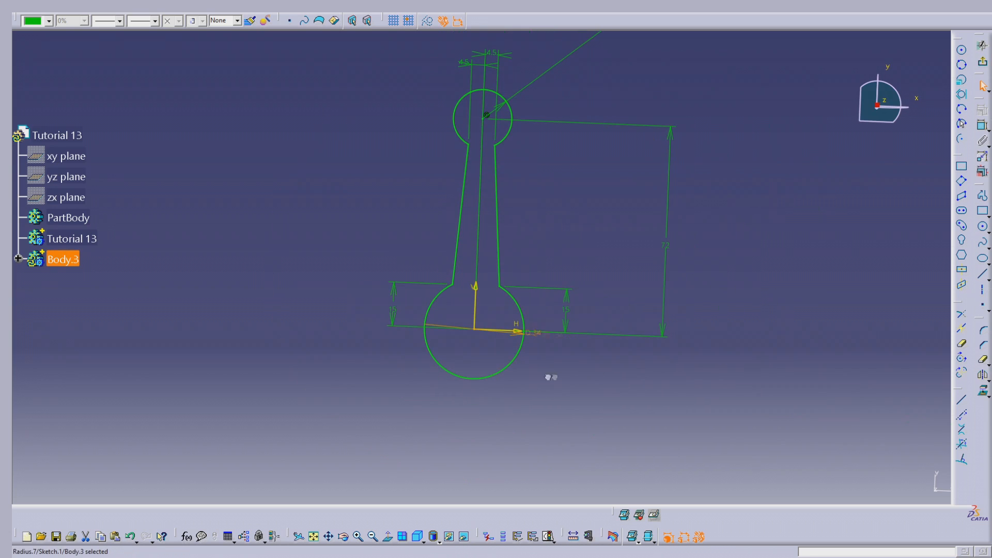
mouse_move(580, 324)
middle_mouse_down()
mouse_move(687, 228)
mouse_move(727, 150)
middle_mouse_up()
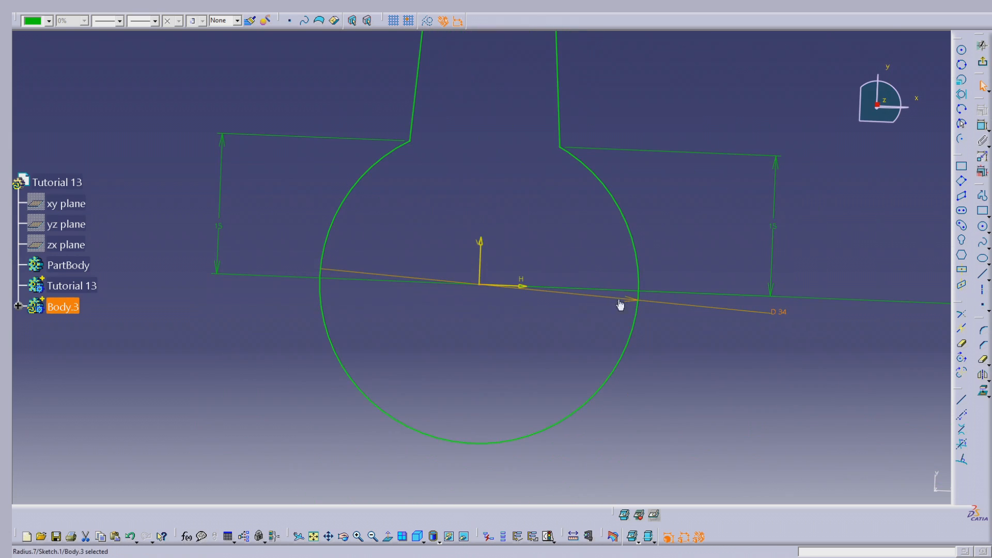
left_click_drag(626, 302, 538, 436)
middle_click_drag(788, 338, 734, 439)
middle_click_drag(650, 269, 652, 352)
middle_click_drag(562, 189, 567, 329)
left_click_drag(709, 124, 626, 181)
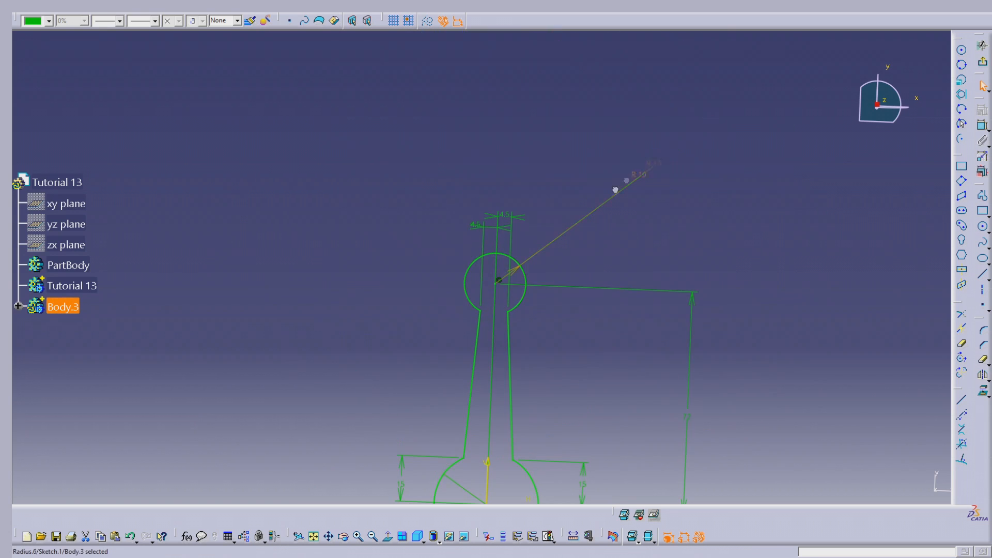
mouse_move(678, 250)
middle_mouse_down()
mouse_move(715, 217)
mouse_move(680, 170)
mouse_move(699, 201)
middle_mouse_up()
left_click(401, 538)
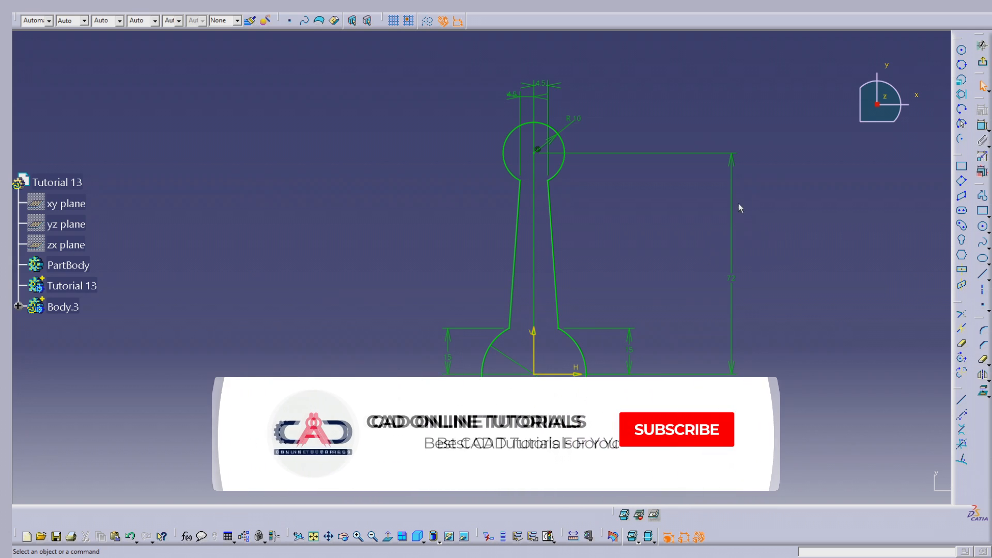
- Exit the finished link sketch and insert another new body into the part
left_click(984, 64)
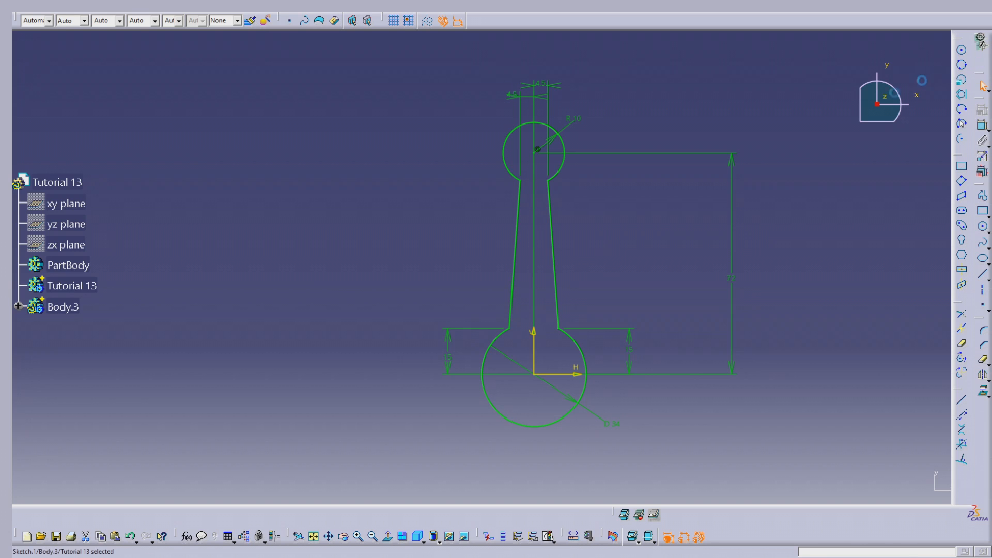
left_click(404, 223)
mouse_move(276, 299)
middle_mouse_down()
mouse_move(375, 345)
mouse_move(527, 222)
middle_mouse_up()
scroll(525, 186, "up", 1)
mouse_move(526, 182)
middle_mouse_down()
mouse_move(526, 146)
mouse_move(485, 258)
middle_mouse_up()
middle_click(468, 256)
left_click(183, 6)
left_click(195, 31)
- Make Body.3, which holds the link sketch, the work object
left_click(72, 354)
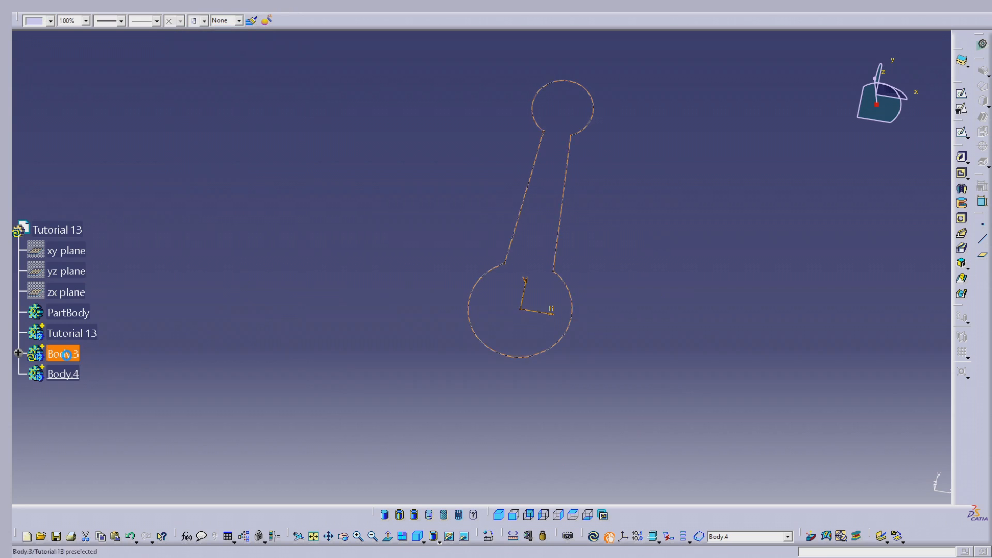
right_click(71, 355)
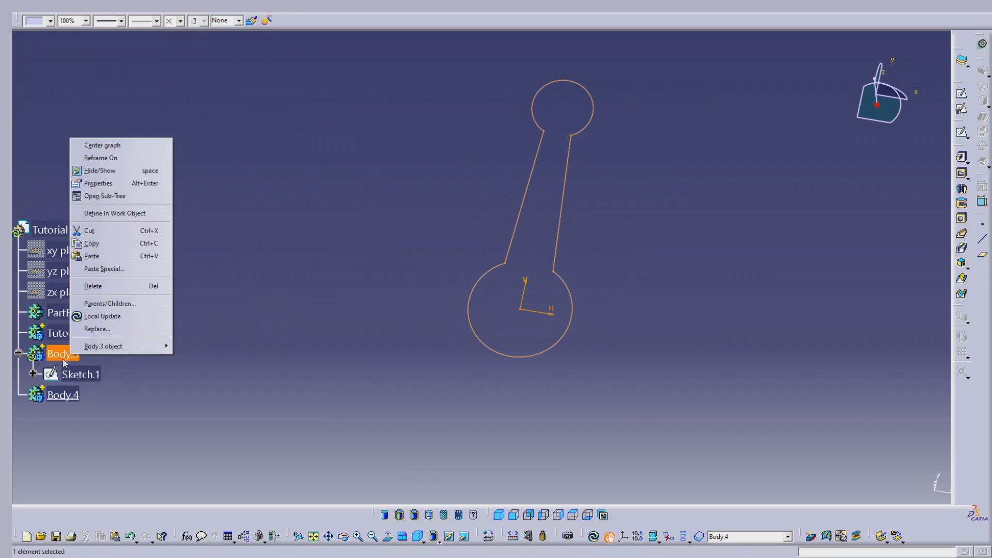
left_click(115, 214)
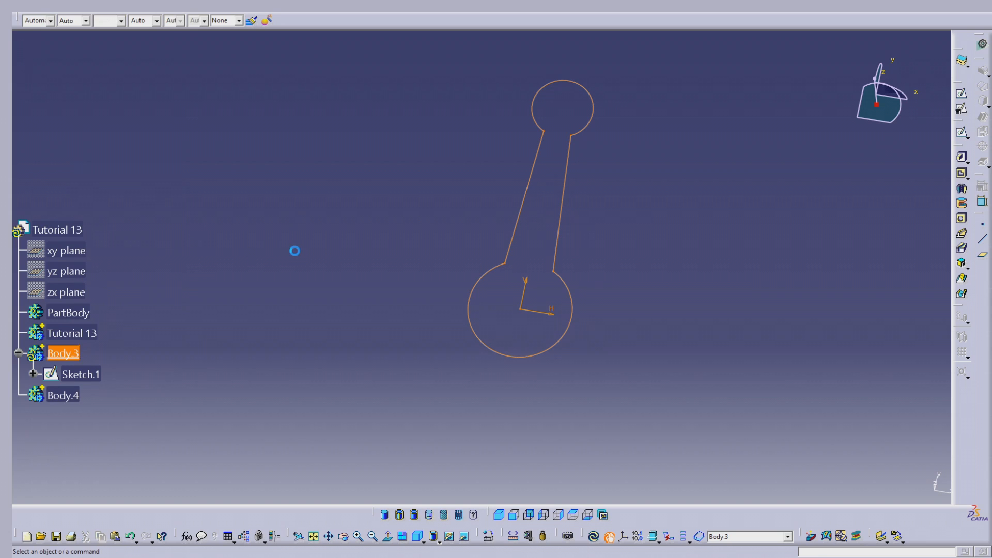
- Pad the link profile Sketch.1 into a solid by a dimension limit
left_click(962, 158)
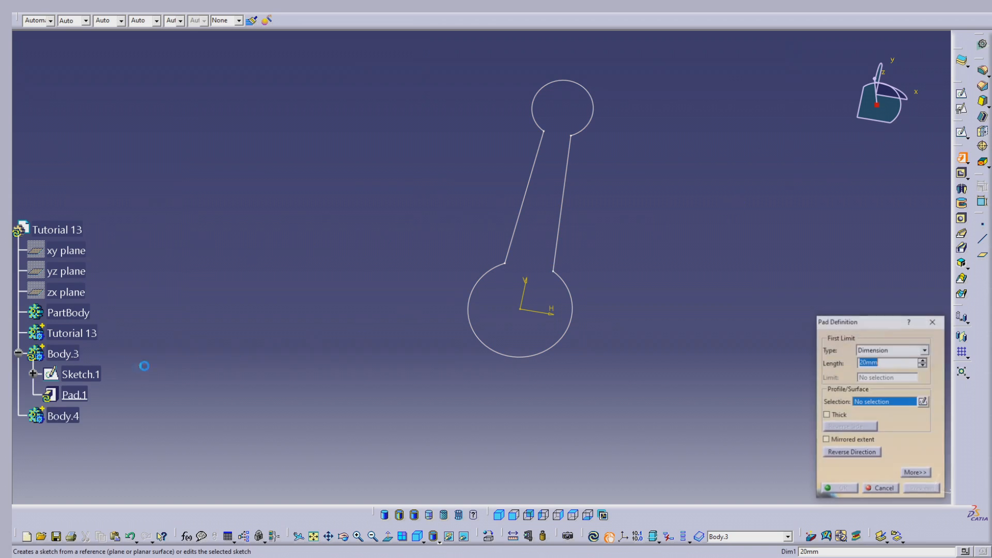
left_click(98, 373)
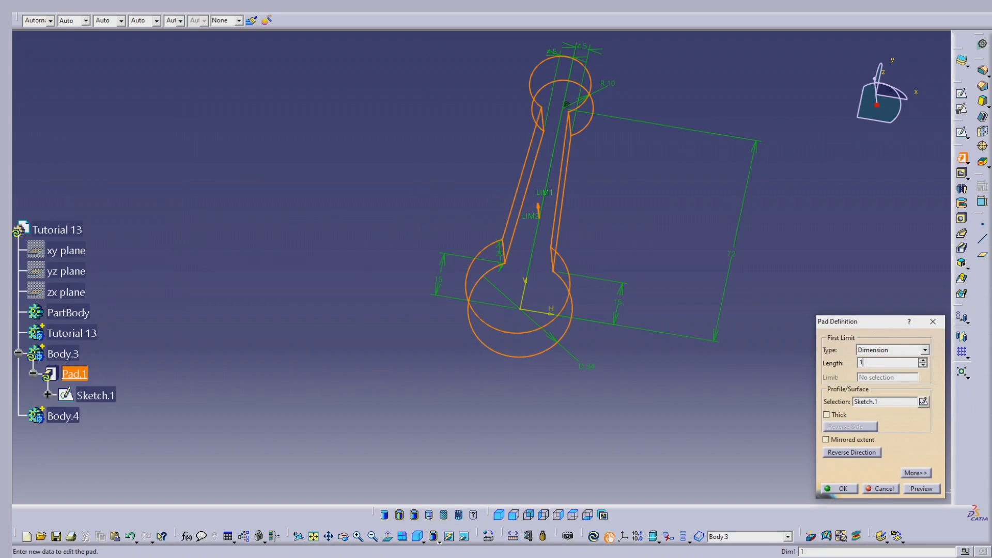
key("Return")
left_click(677, 219)
middle_click_drag(527, 293, 625, 264)
middle_click_drag(443, 86, 434, 272)
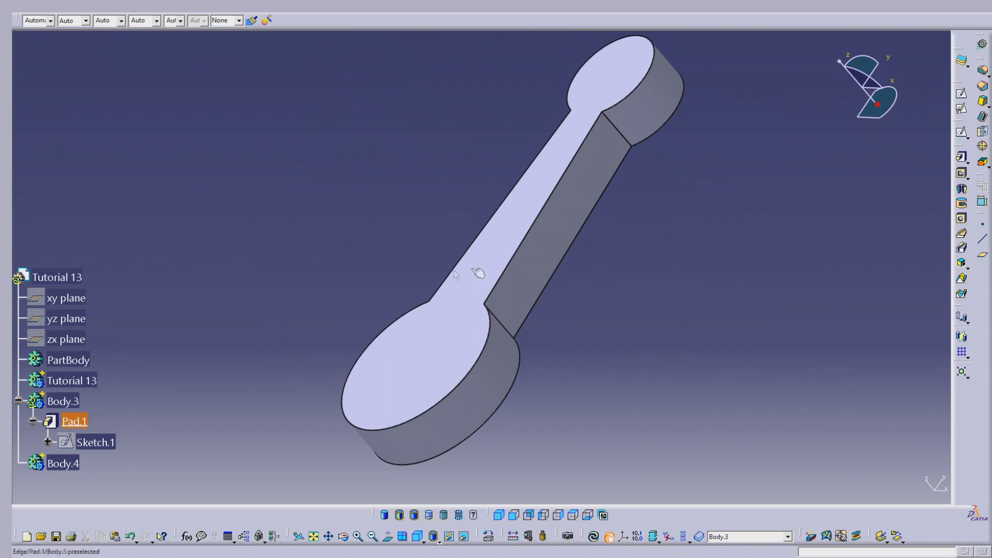
middle_click_drag(371, 327, 642, 317)
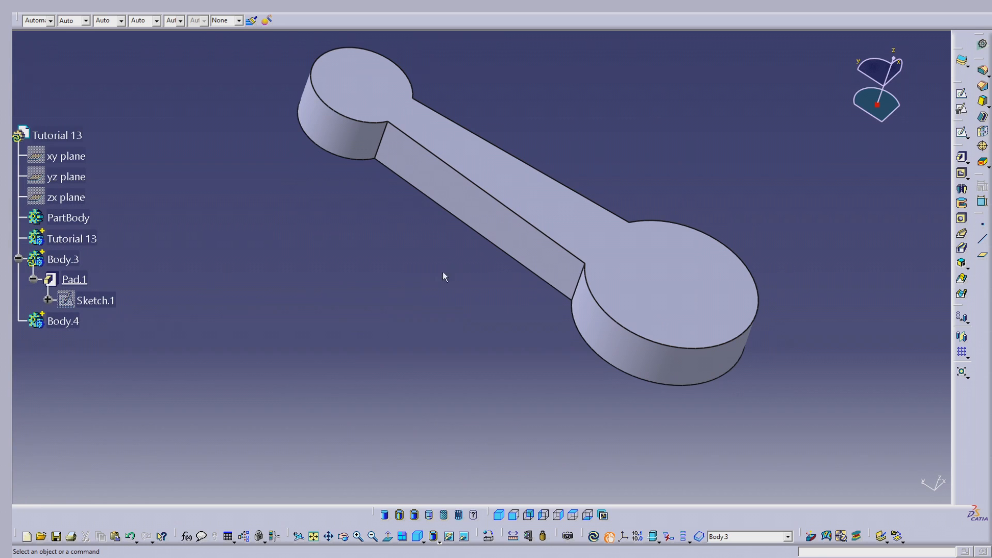
middle_click_drag(618, 248, 581, 140)
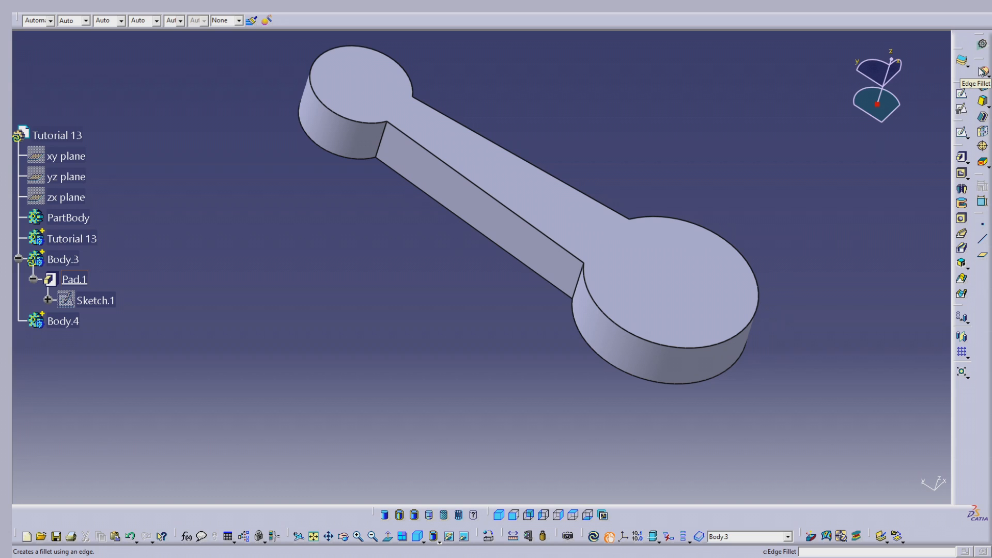
- Set the work object to Body.3 itself instead of its pad
left_click(65, 258)
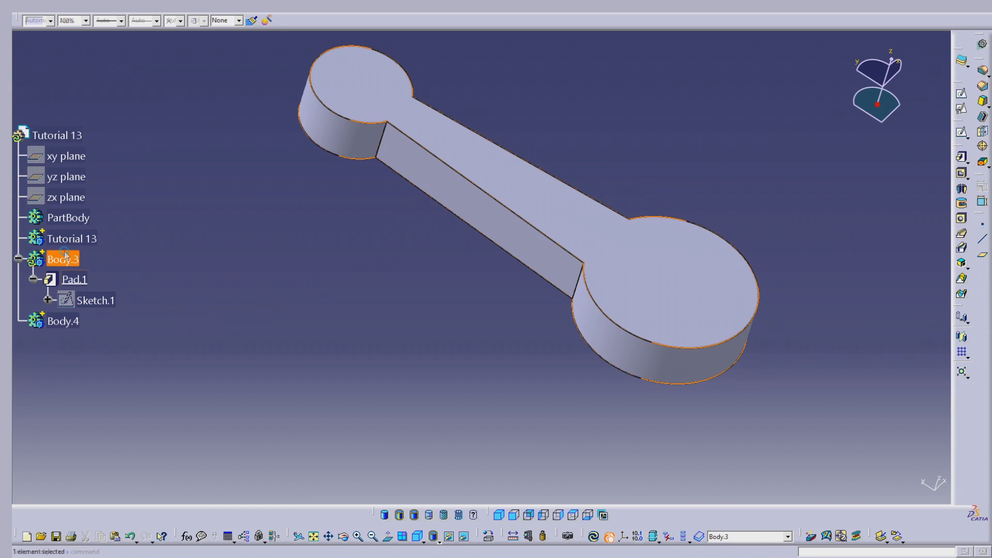
right_click(65, 259)
left_click(126, 331)
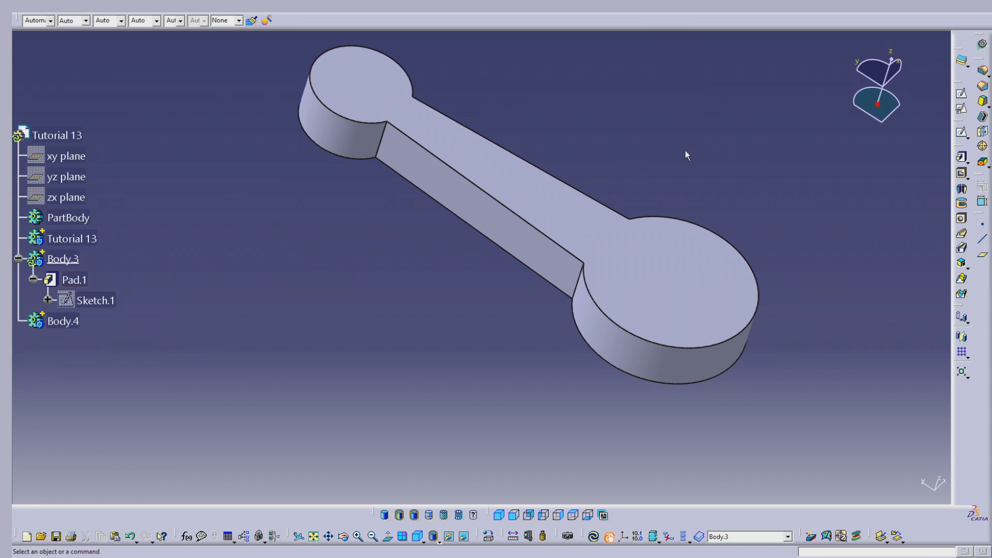
- Fillet the two vertical edges where the tapered arm meets the larger round end with a 10 mm radius
left_click(982, 70)
middle_click_drag(834, 147, 582, 265)
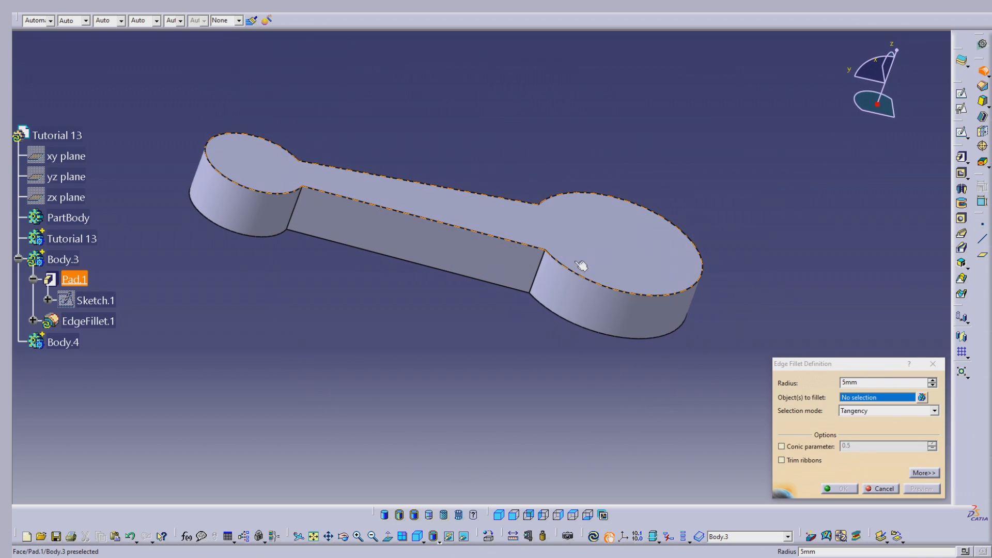
left_click(548, 266)
middle_click_drag(563, 256, 756, 314)
left_click(458, 342)
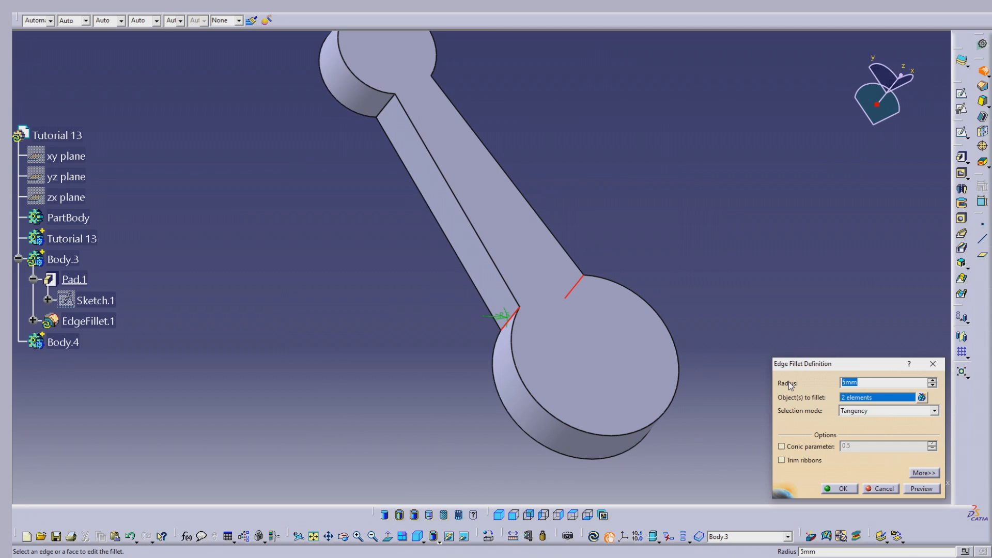
type("10")
key("Return")
mouse_move(731, 381)
middle_mouse_down()
mouse_move(656, 326)
mouse_move(547, 432)
mouse_move(600, 409)
mouse_move(545, 365)
mouse_move(656, 188)
mouse_move(545, 361)
mouse_move(531, 262)
mouse_move(574, 241)
middle_mouse_up()
left_click(793, 245)
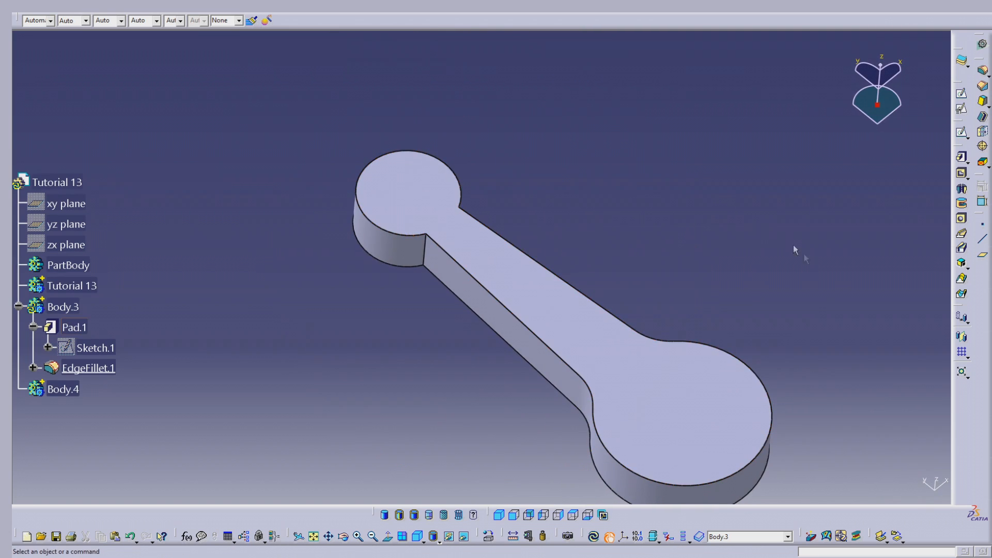
- Fillet the two vertical edges where the tapered arm meets the smaller round end with a 10 mm radius
middle_click_drag(793, 245, 761, 206)
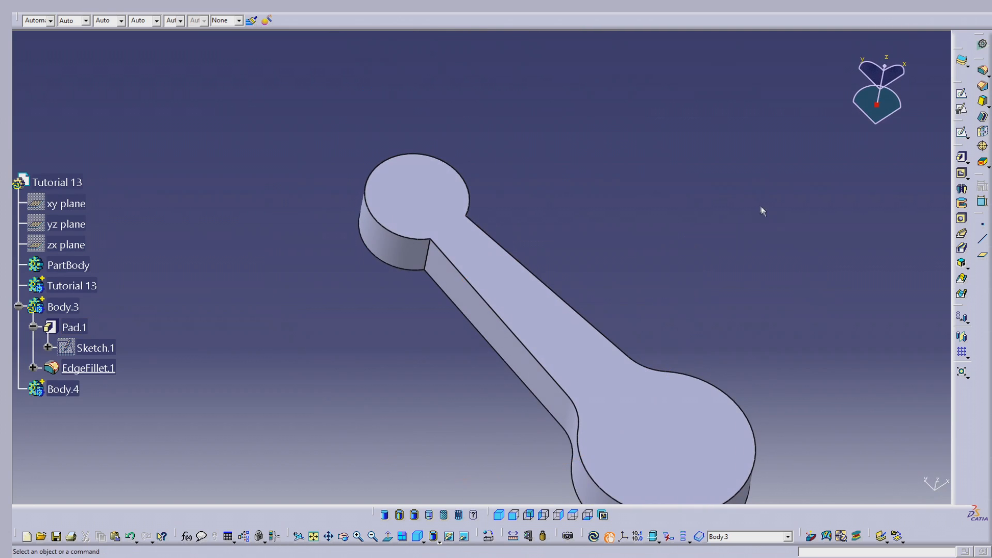
left_click(984, 72)
left_click(432, 256)
middle_click_drag(472, 240, 532, 305)
left_click(518, 283)
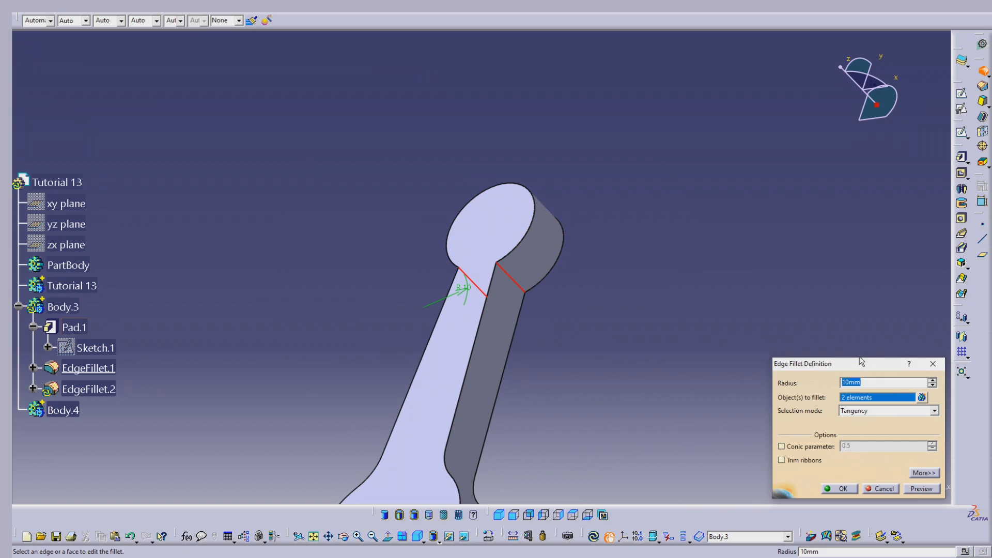
left_click(839, 489)
middle_click_drag(473, 348, 520, 307)
mouse_move(650, 313)
middle_mouse_down()
mouse_move(656, 292)
mouse_move(657, 316)
middle_mouse_up()
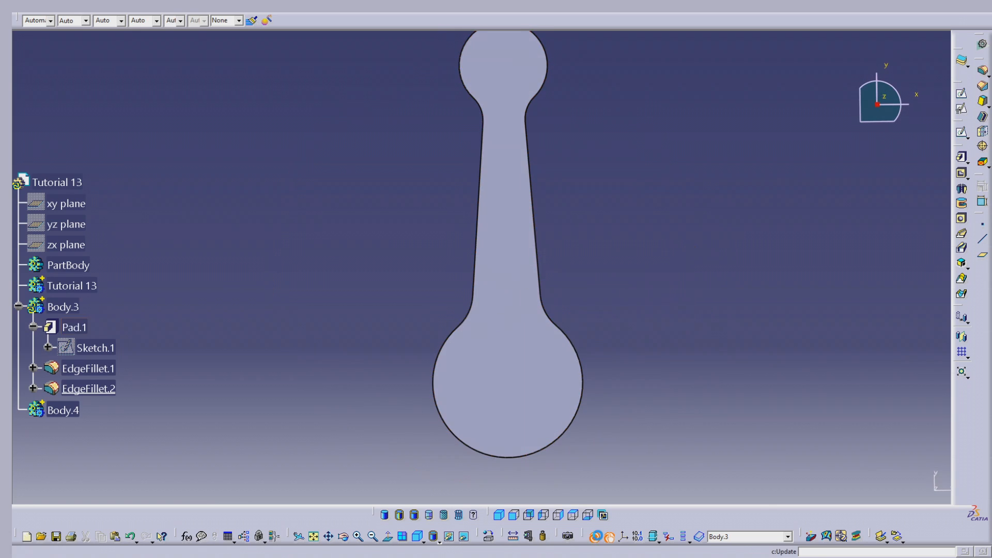
- Make the empty Body.4 the work object and paste a copy of the pad's Sketch.1 into it
scroll(242, 288, "down", 5)
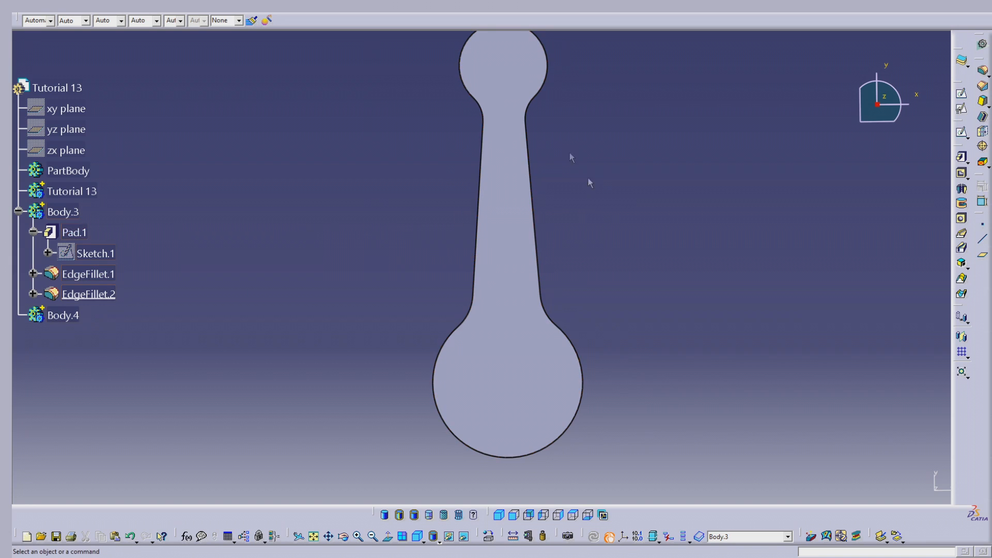
right_click(71, 322)
left_click(106, 395)
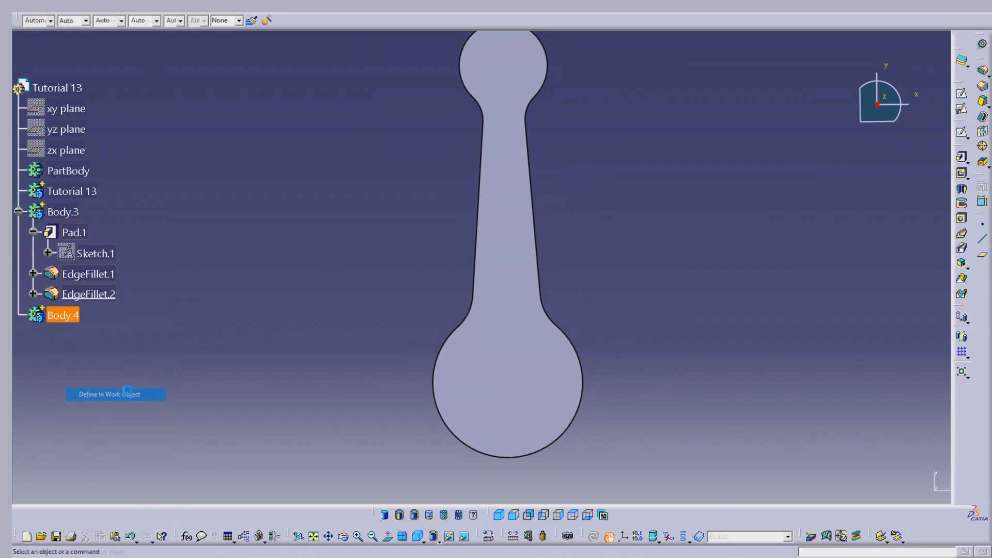
right_click(107, 255)
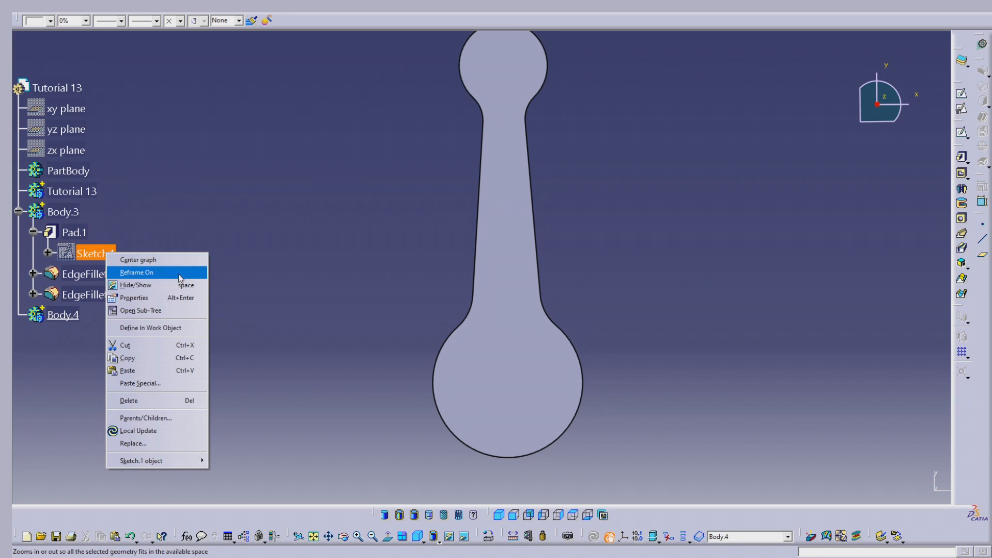
left_click(161, 360)
right_click(67, 316)
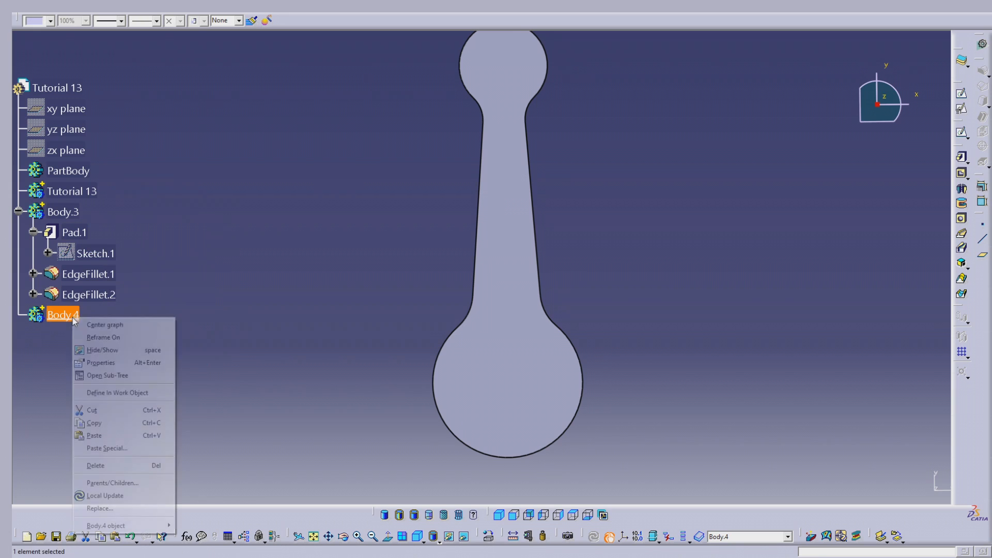
left_click(123, 436)
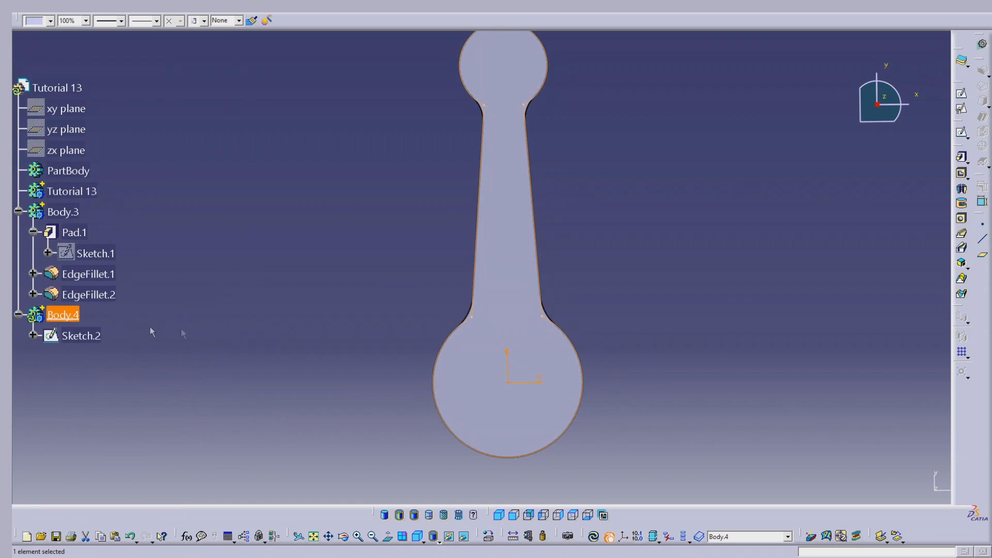
- Open the copied Sketch.2 for editing and dim the solid behind the sketch
double_click(81, 335)
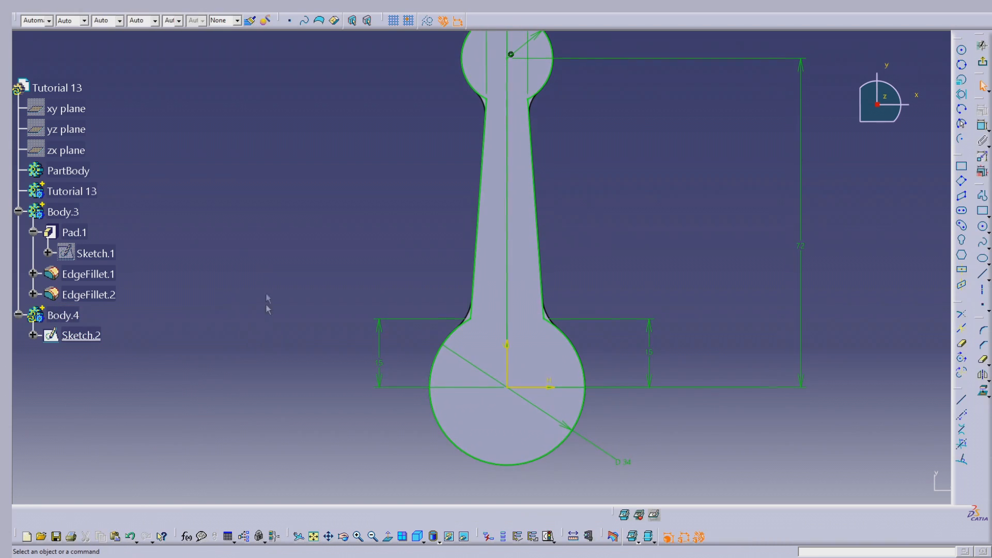
mouse_move(552, 255)
middle_mouse_down()
mouse_move(533, 208)
mouse_move(555, 131)
middle_mouse_up()
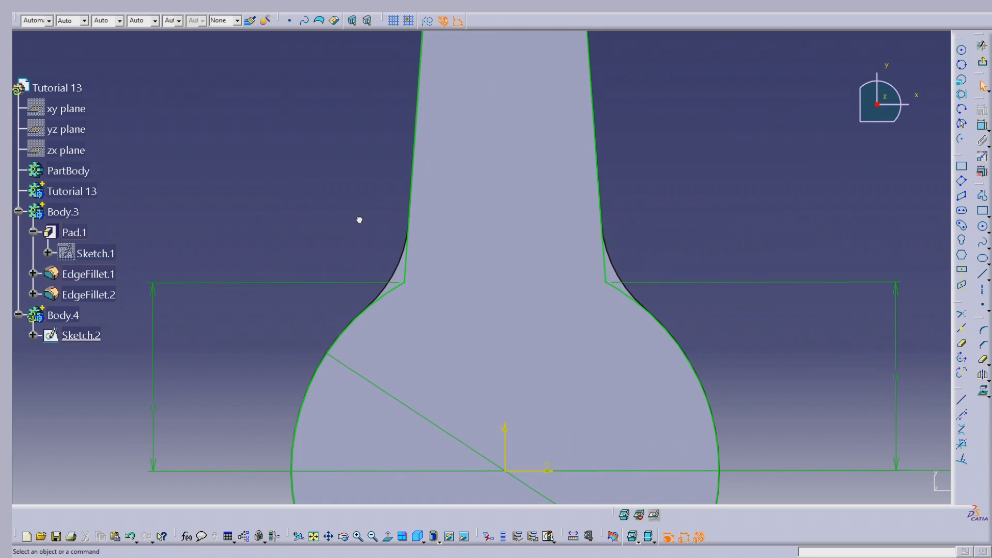
middle_click_drag(358, 219, 445, 305)
left_click(641, 515)
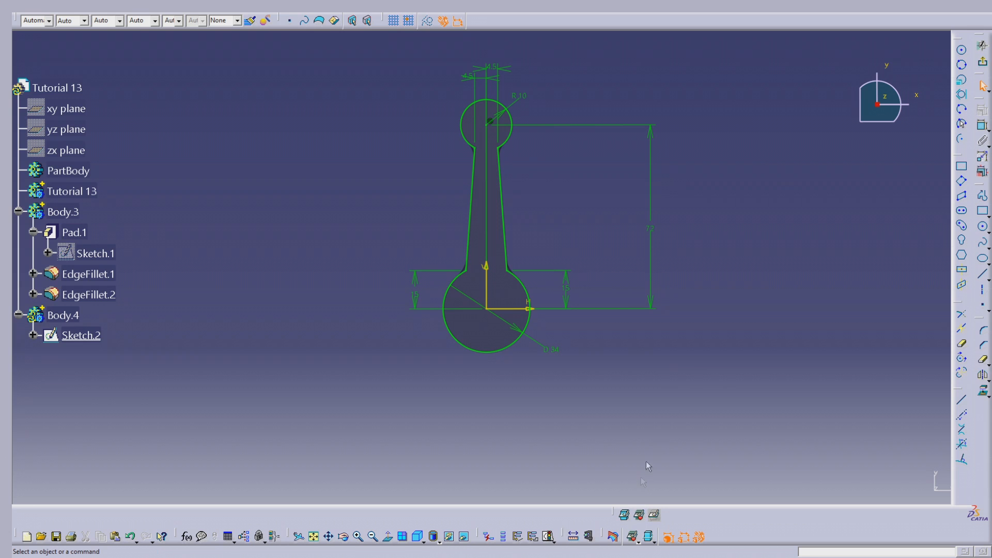
mouse_move(598, 255)
middle_mouse_down()
mouse_move(622, 155)
mouse_move(615, 203)
mouse_move(548, 225)
middle_mouse_up()
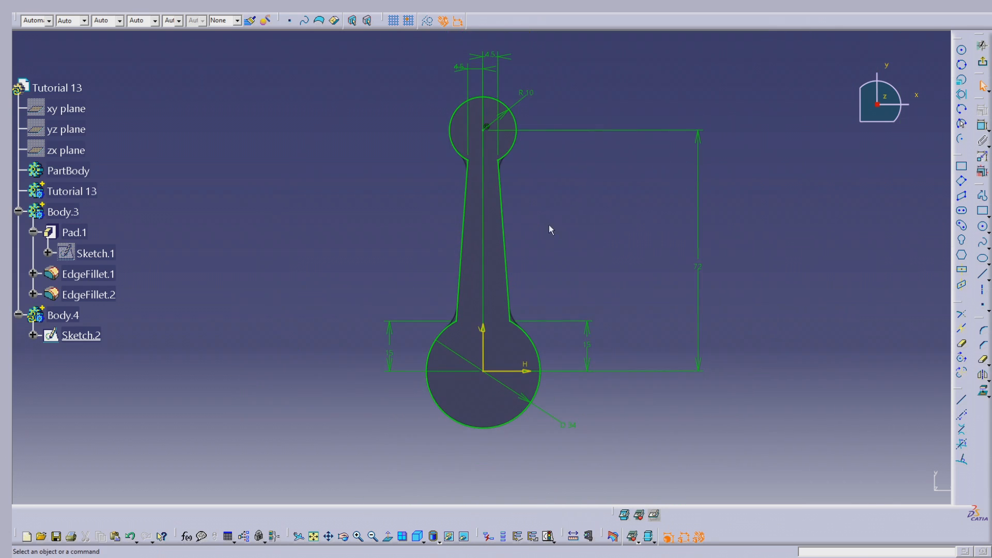
- Convert the copied profile's two arcs and two tapered lines to construction geometry
left_click(509, 149)
left_click(503, 174, "ctrl")
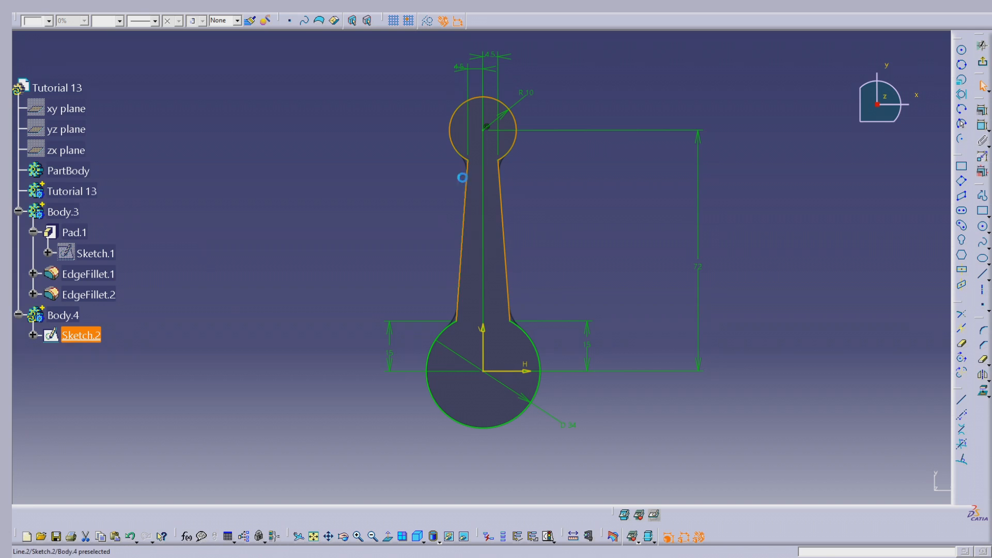
left_click(436, 343, "ctrl")
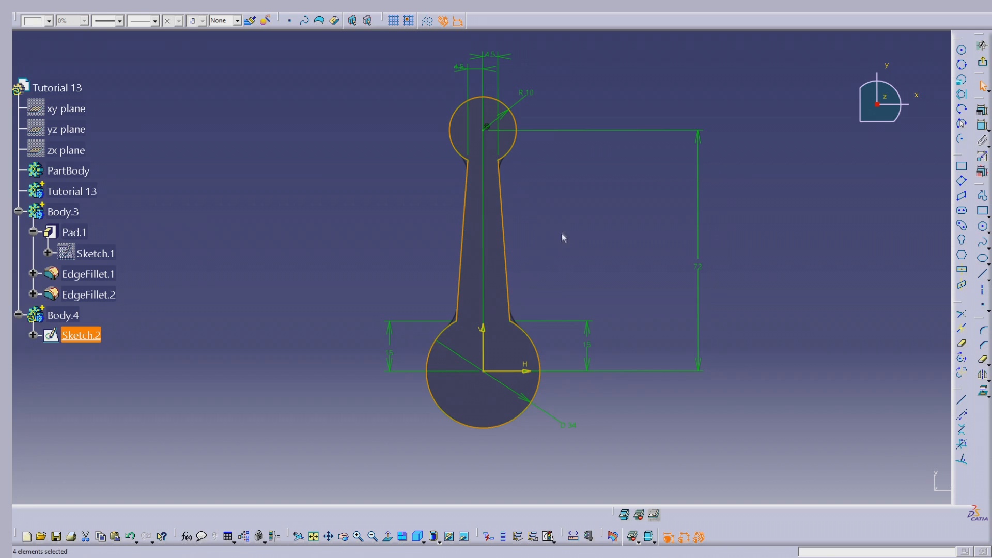
left_click(428, 23)
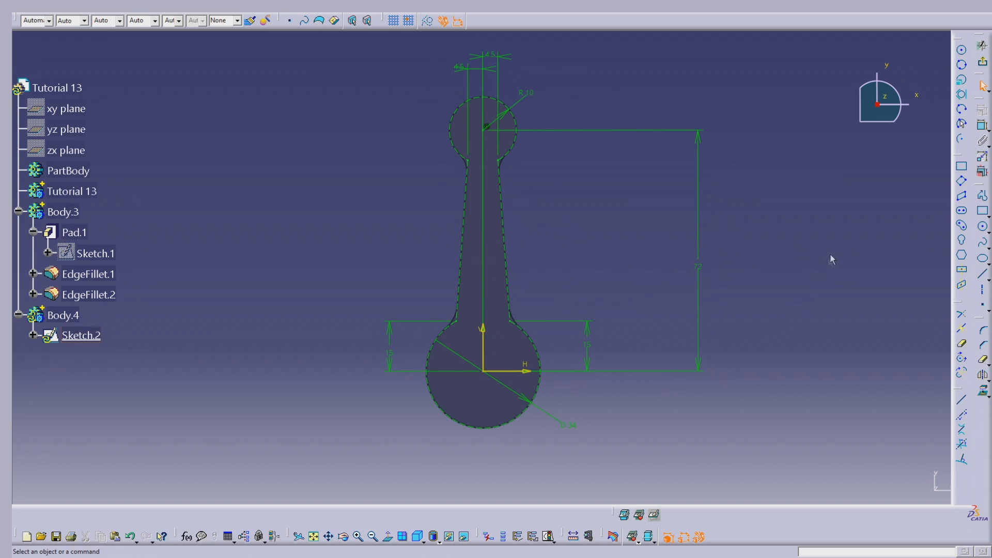
- Sketch a circle centred on the upper arc's centre, smaller than the construction arc
left_click(962, 51)
left_click(489, 130)
left_click(499, 123)
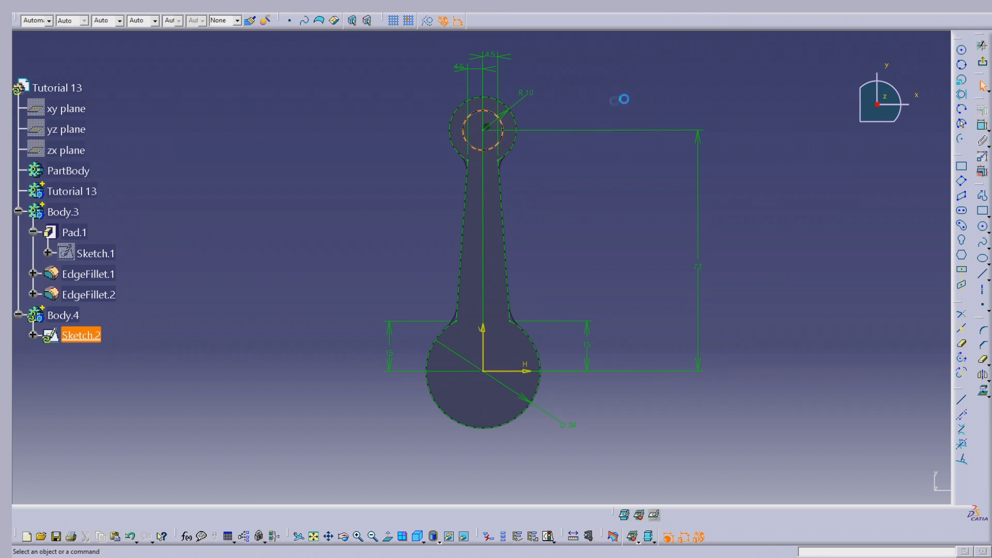
- Sketch a circle about 23 mm in diameter centred on the origin, inside the lower construction arc
left_click(486, 374)
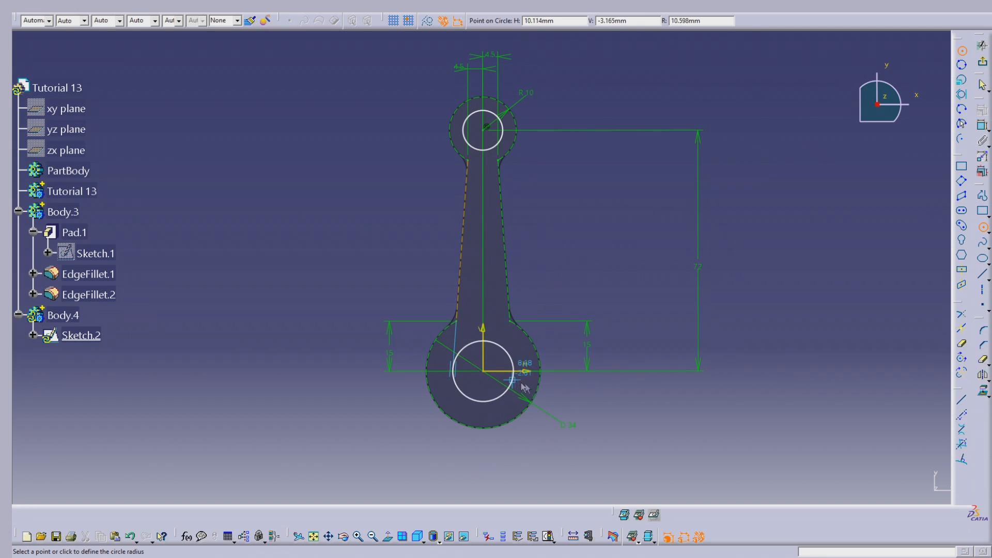
left_click(834, 247)
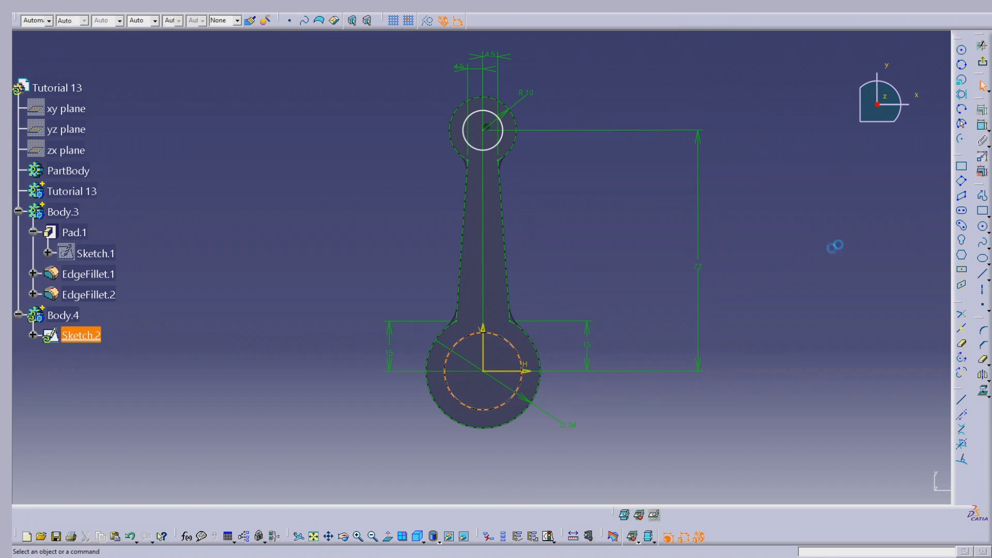
- Dimension the small upper circle as a radius and set it to 7 mm
left_click(983, 126)
left_click(476, 142)
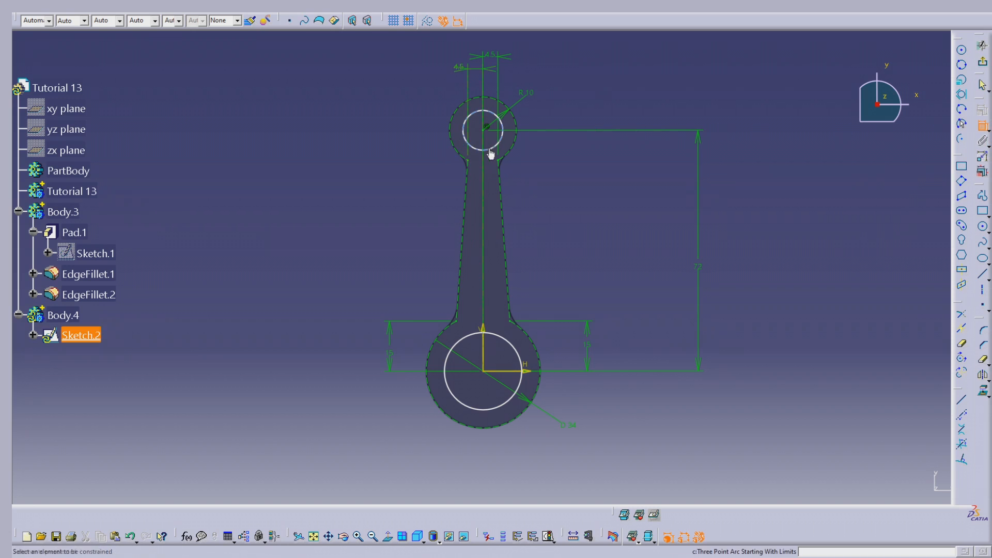
left_click(552, 165)
double_click(547, 163)
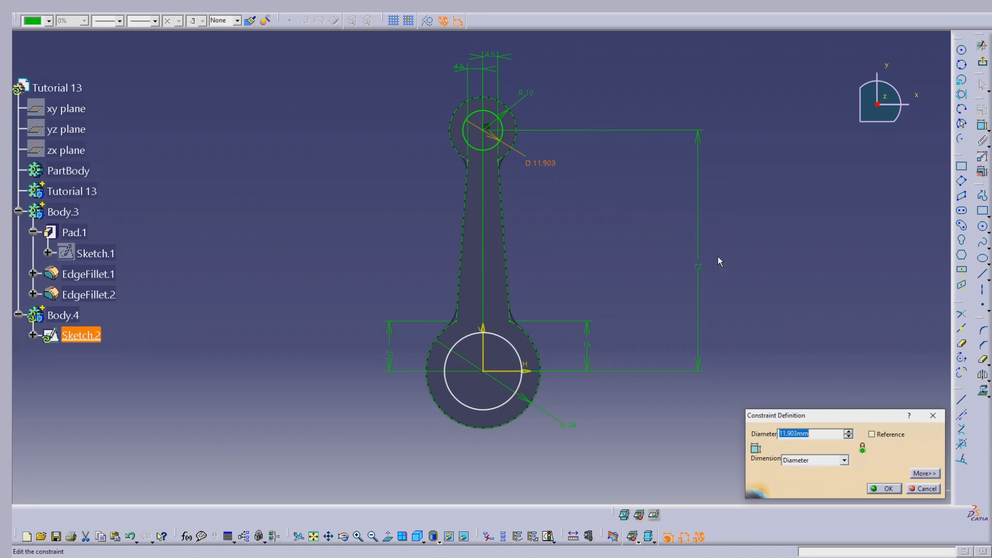
left_click(844, 460)
left_click(809, 473)
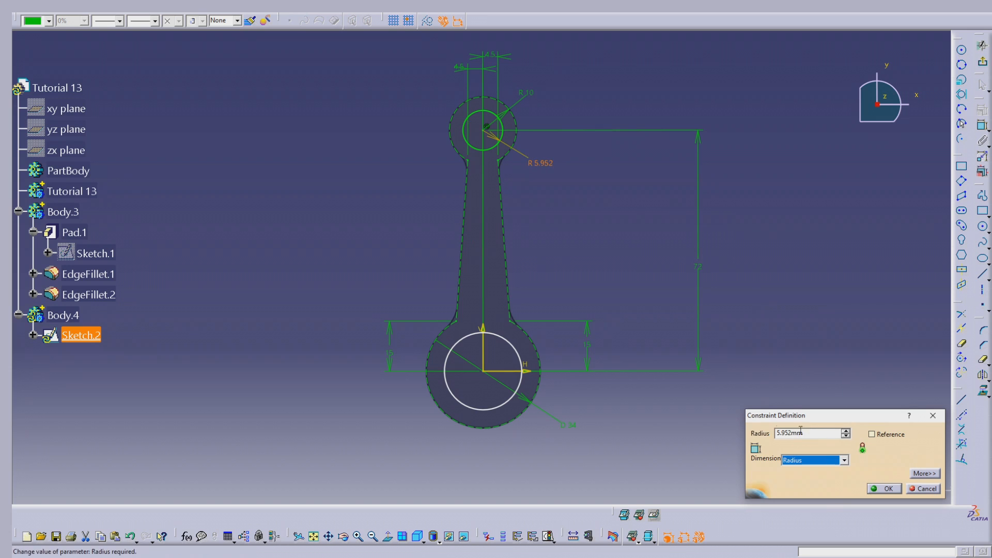
triple_click(813, 430)
type("7")
key("Return")
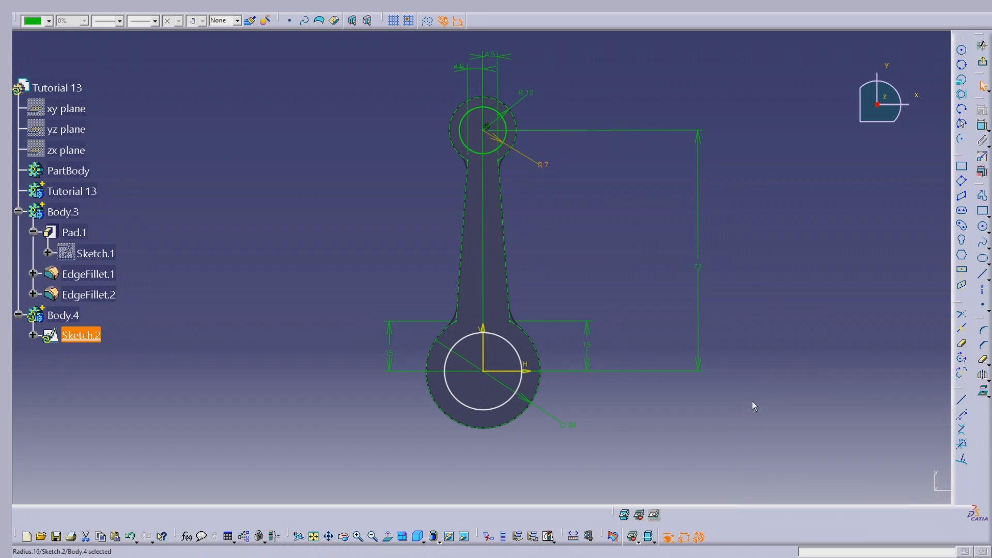
left_click(765, 313)
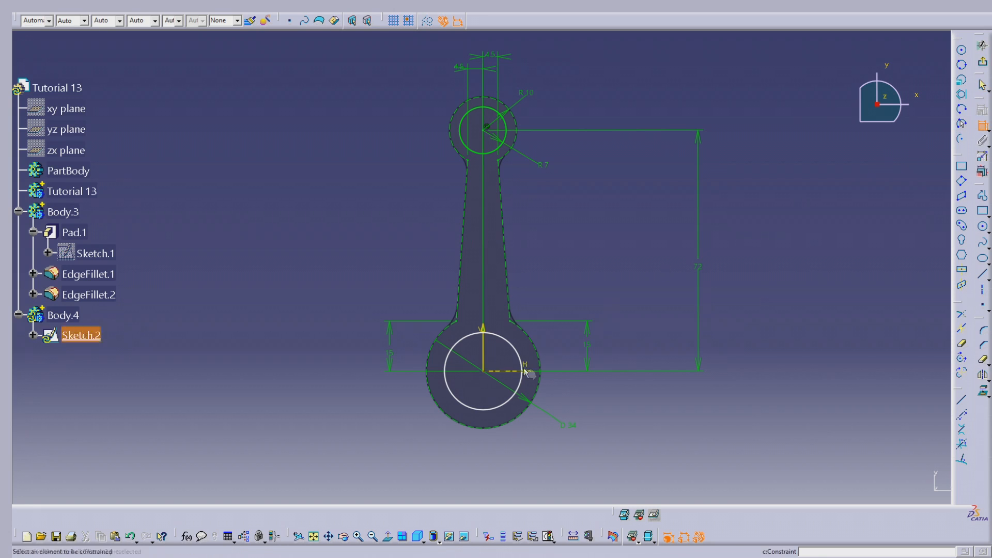
- Dimension the lower circle as a diameter and set it to 27 mm
double_click(573, 427)
key("Escape")
left_click(983, 126)
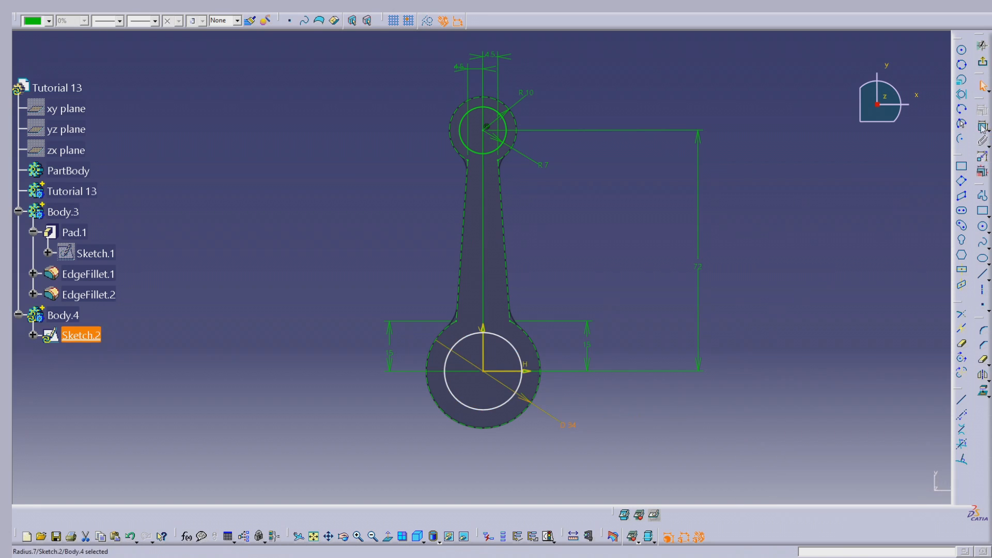
left_click(521, 386)
left_click(416, 448)
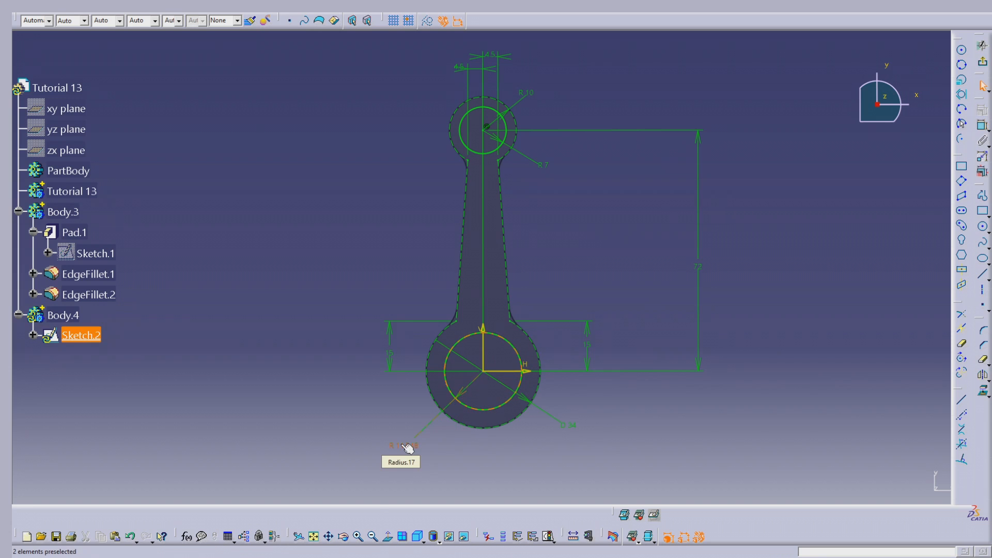
double_click(408, 448)
left_click(814, 460)
left_click(809, 477)
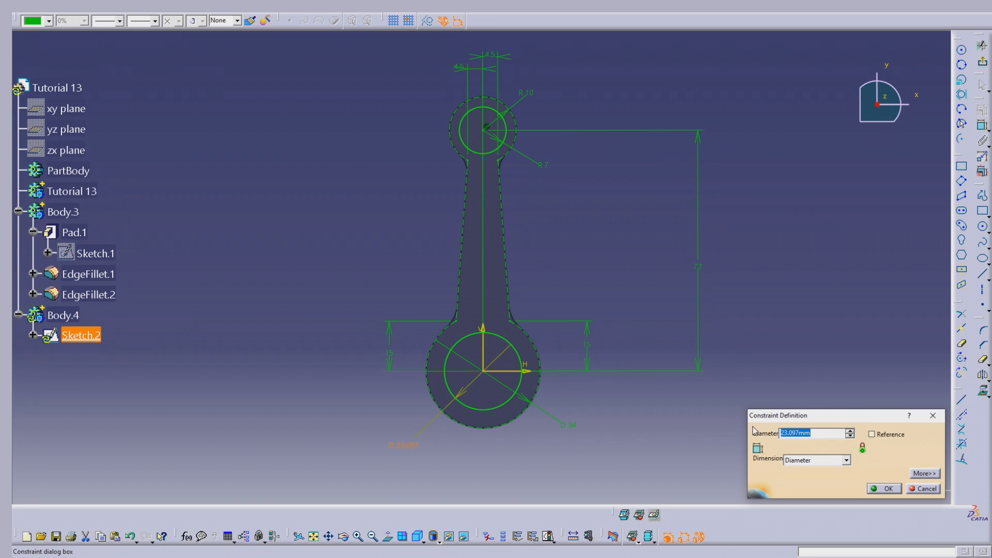
type("27")
key("Return")
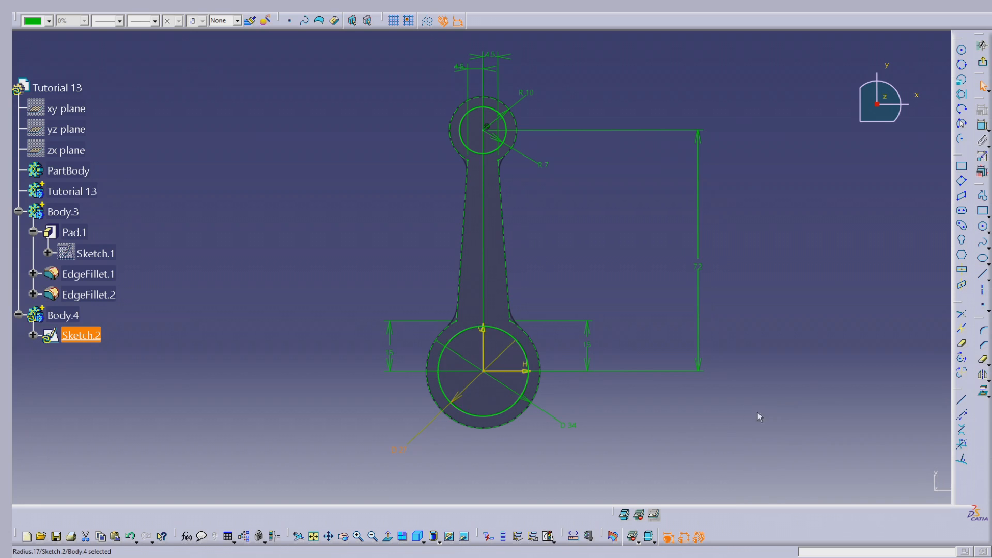
left_click(770, 415)
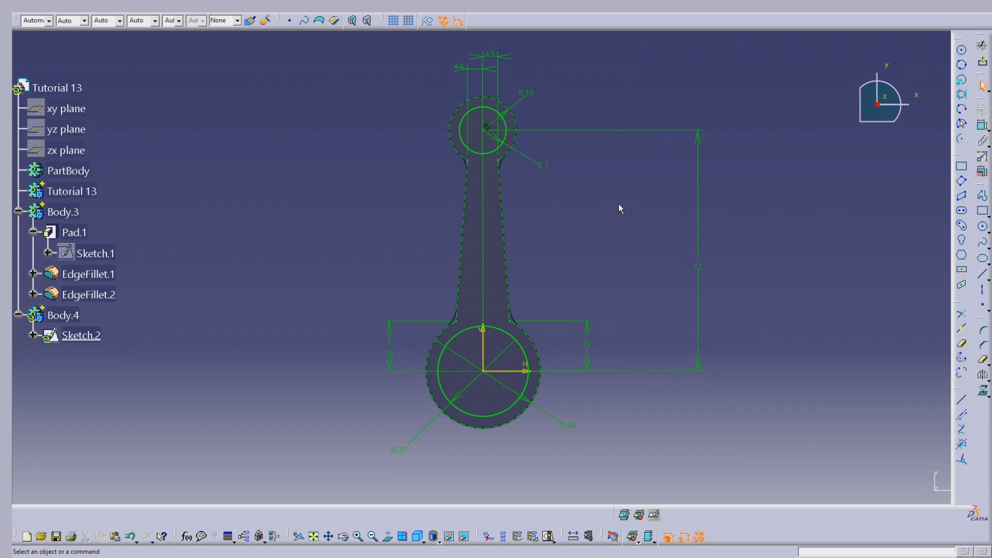
middle_click_drag(622, 221, 631, 193, "ctrl")
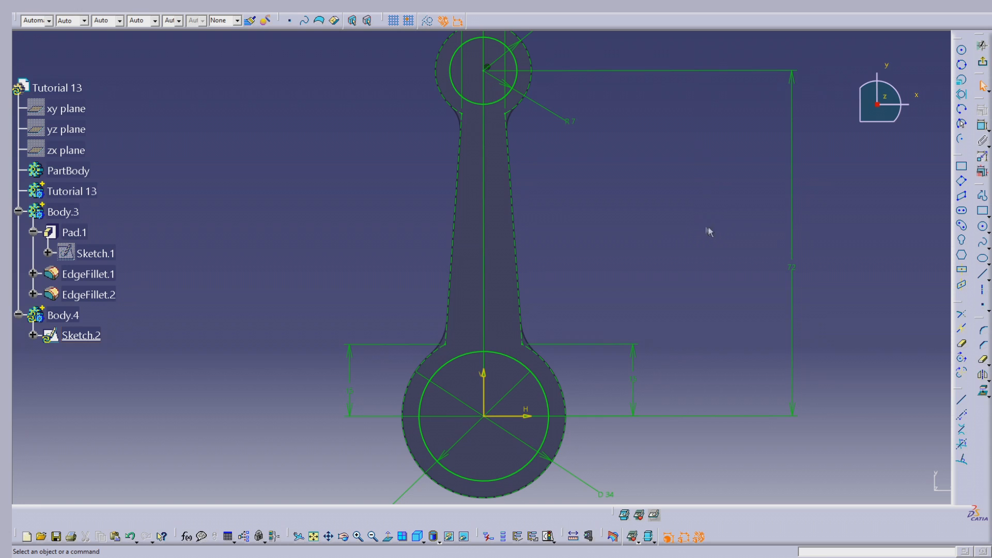
left_click(982, 274)
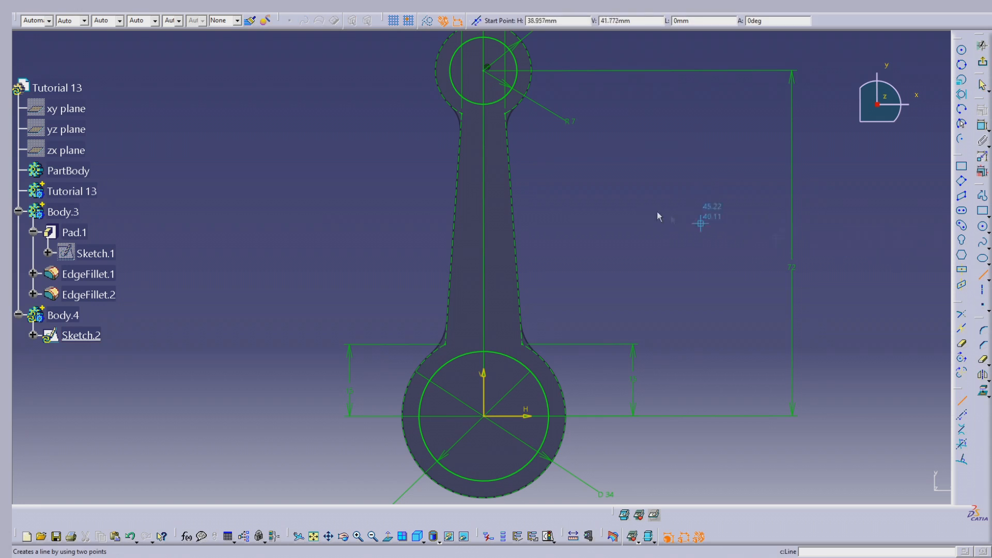
left_click(493, 125)
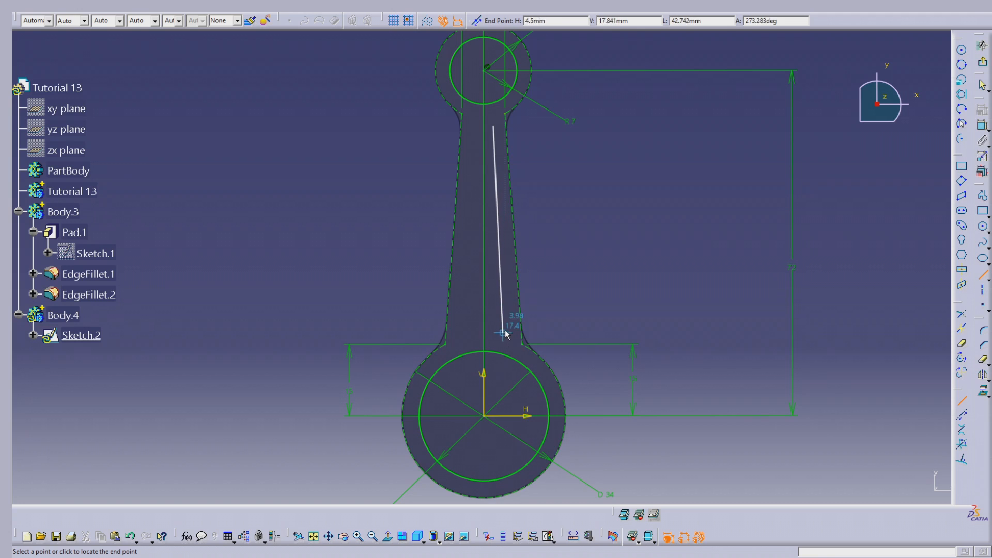
key("Escape")
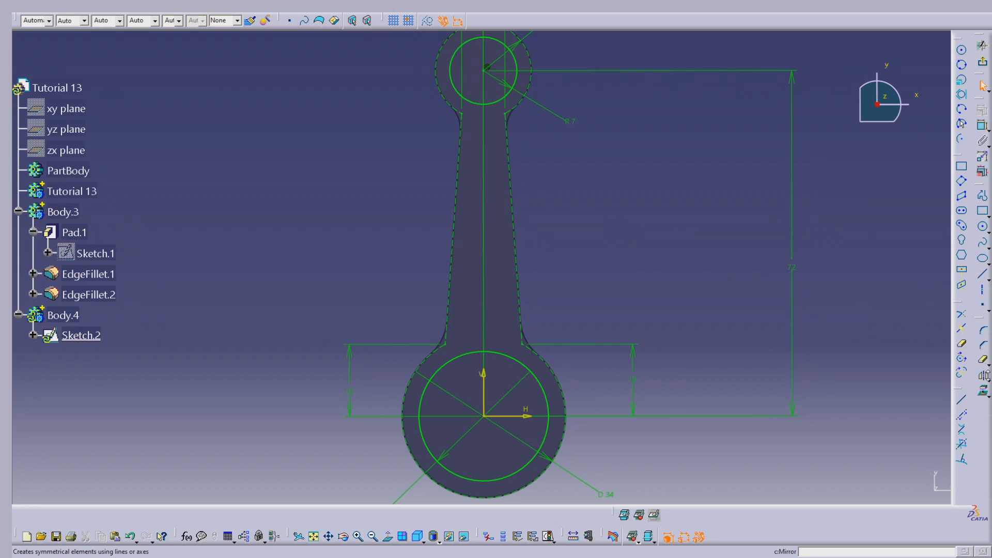
- Offset the right tapered construction line inward by about 3 mm
left_click(989, 379)
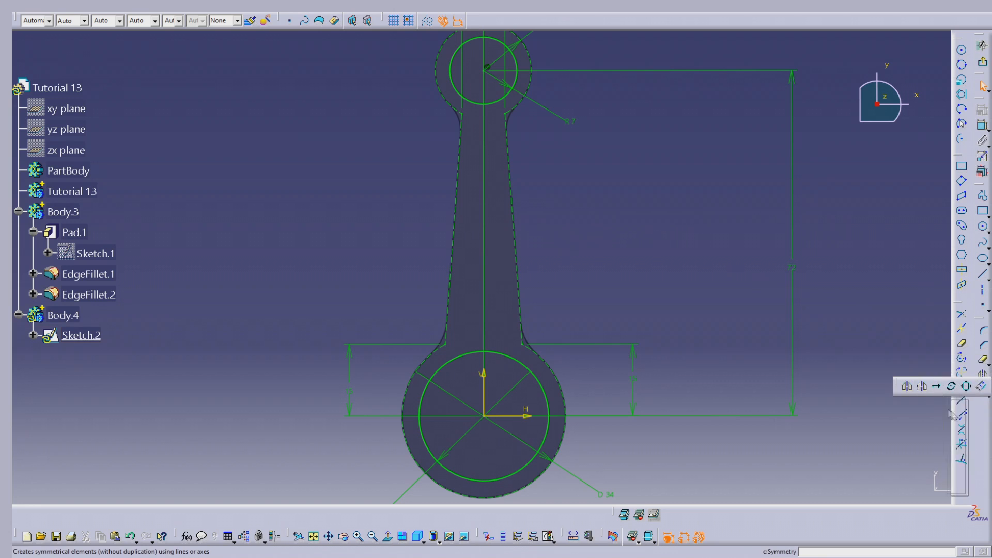
left_click_drag(969, 413, 972, 413)
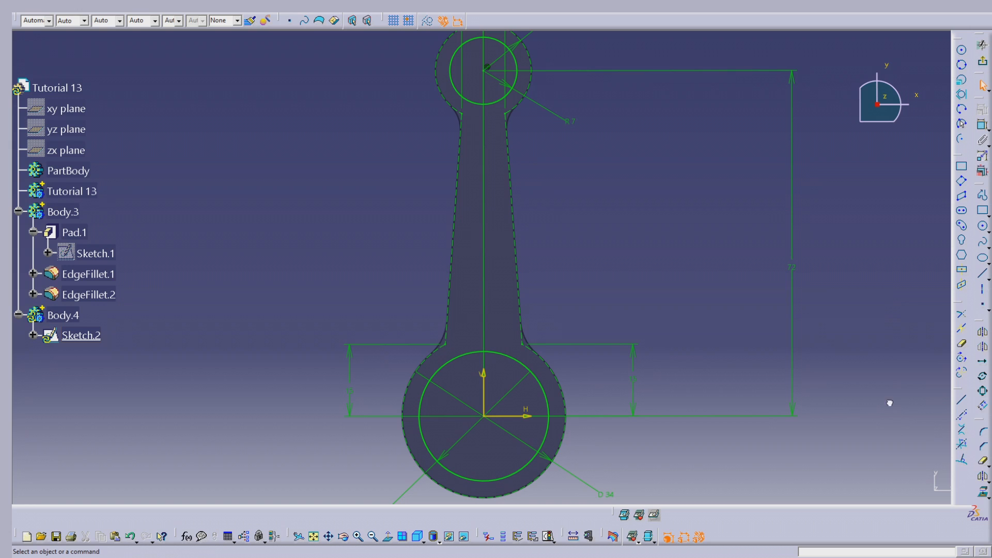
left_click(984, 406)
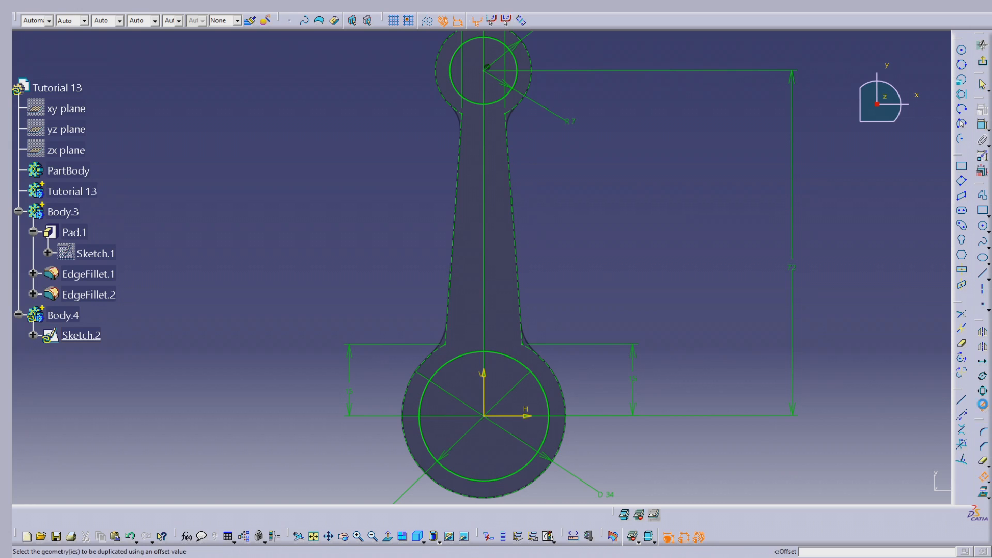
left_click(521, 222)
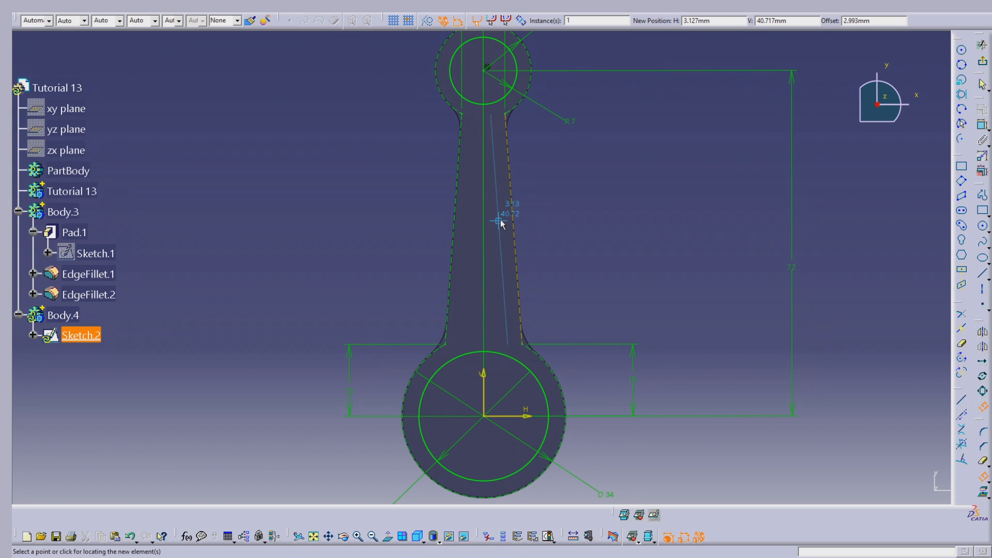
left_click(500, 223)
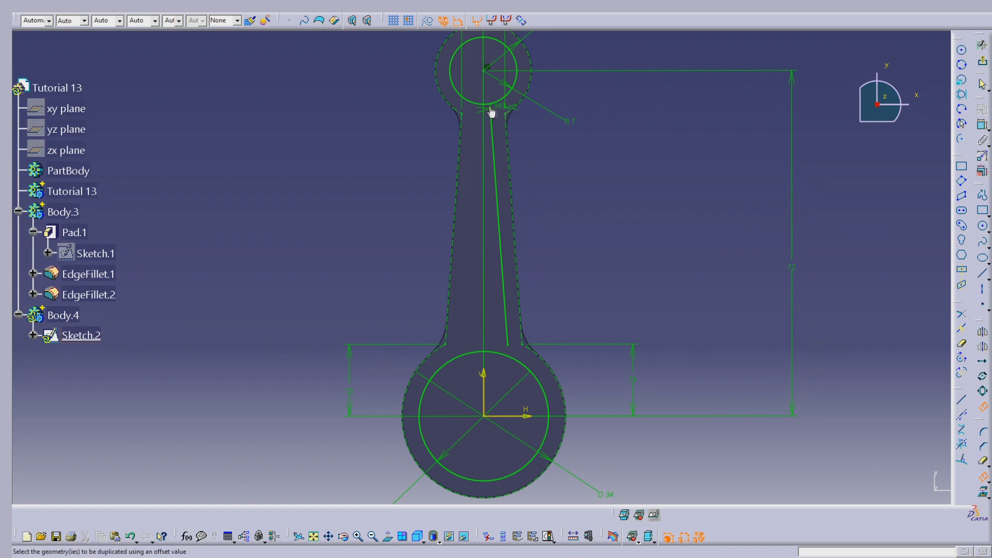
left_click(463, 147)
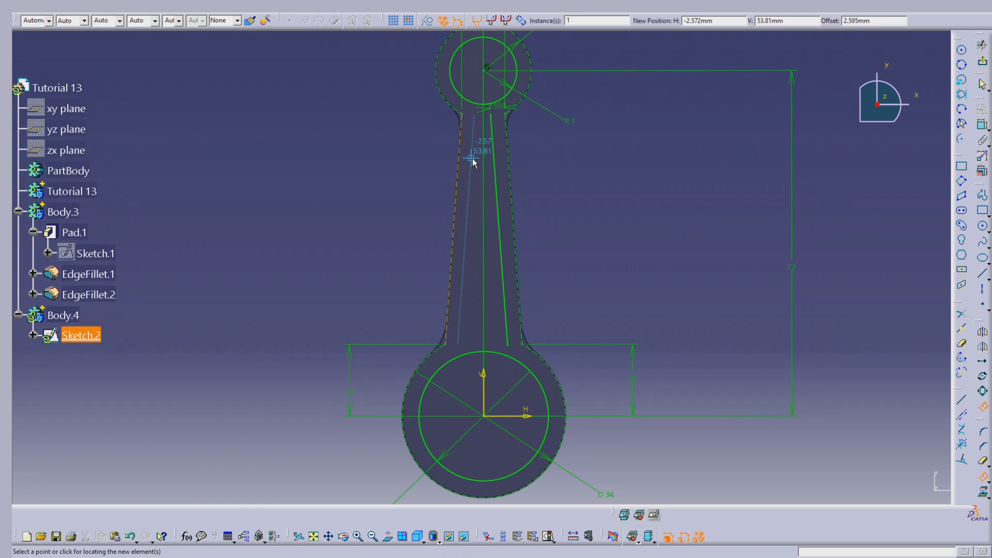
left_click(472, 160)
left_click(478, 130)
key("Delete")
- Mirror the offset line about the sketch's vertical axis
left_click(983, 309)
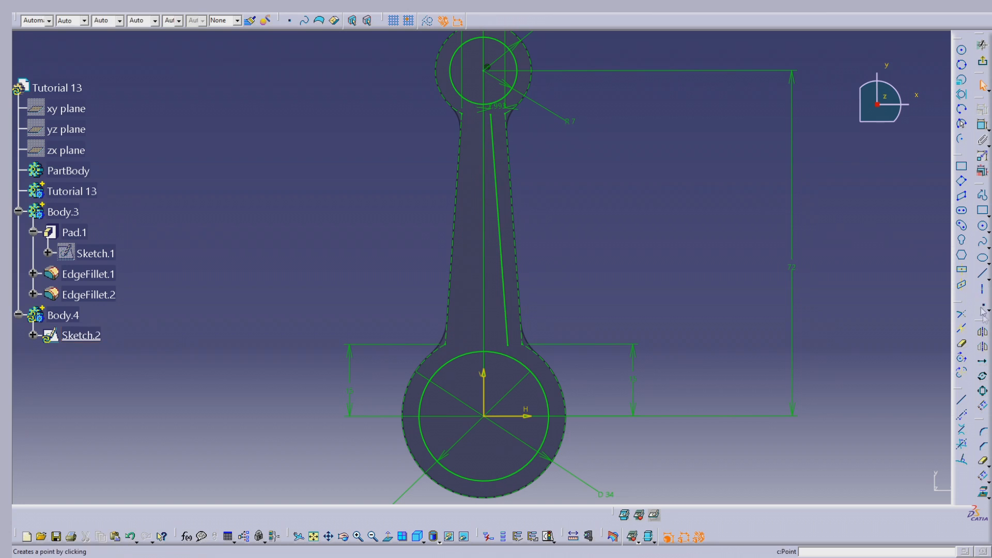
left_click(983, 332)
left_click(499, 223)
left_click(483, 380)
- Set the offset distance between the right construction line and its inner line to 2 mm
mouse_move(554, 265)
middle_mouse_down()
mouse_move(615, 162)
mouse_move(625, 181)
mouse_move(581, 149)
middle_mouse_up()
left_click(506, 85)
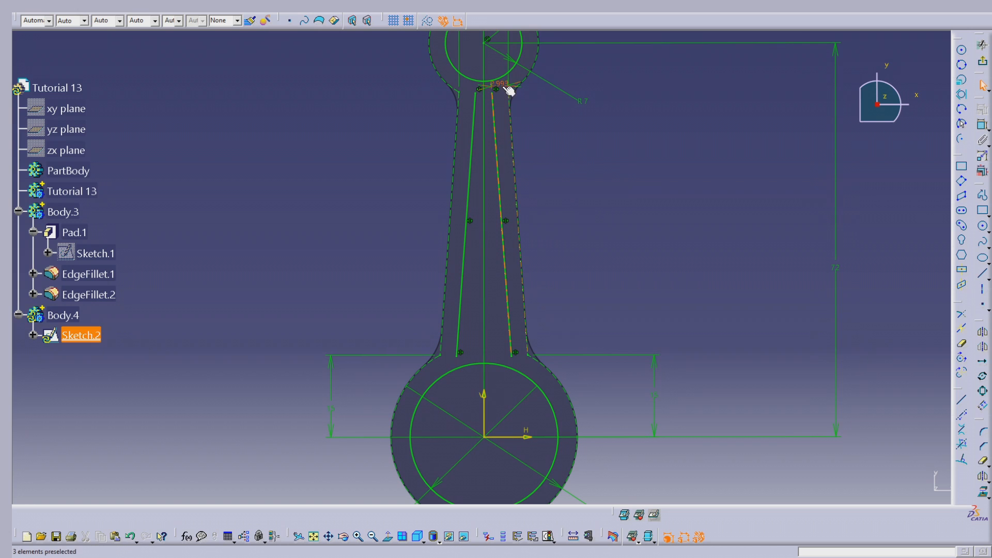
mouse_move(541, 109)
middle_mouse_down()
mouse_move(551, 164)
mouse_move(554, 119)
middle_mouse_up()
left_click_drag(534, 44, 569, 294)
double_click(570, 295)
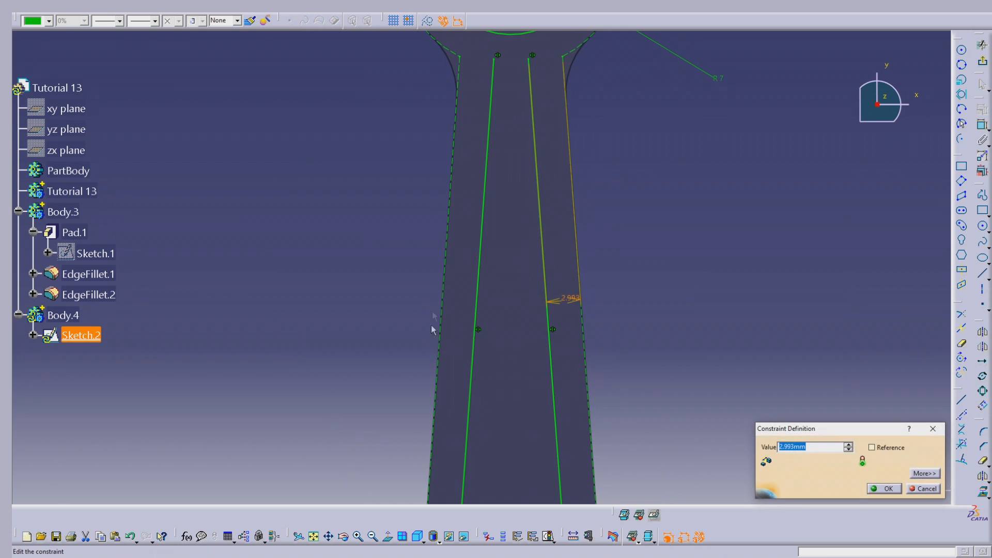
mouse_move(542, 245)
middle_mouse_down()
mouse_move(519, 195)
mouse_move(517, 204)
middle_mouse_up()
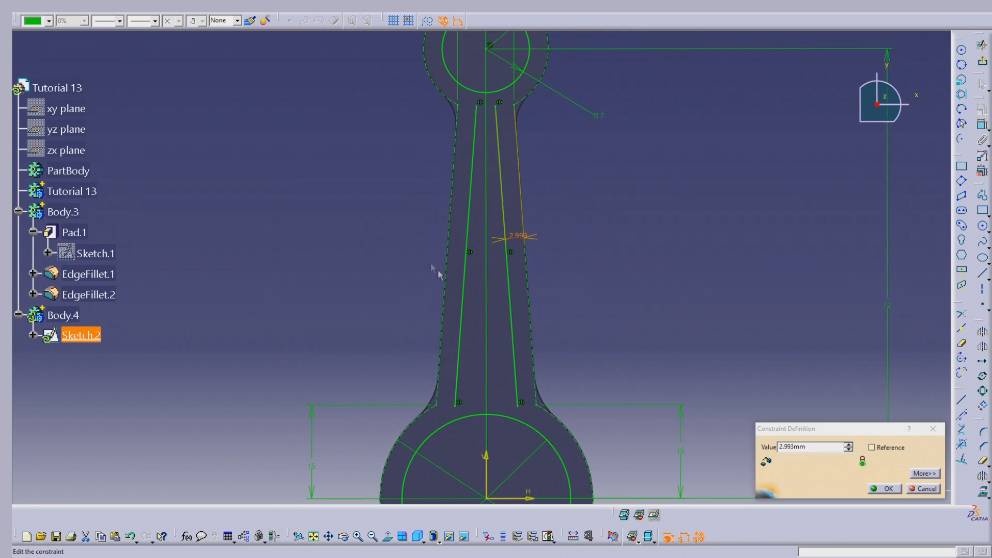
left_click_drag(826, 449, 700, 435)
type("2")
key("Tab")
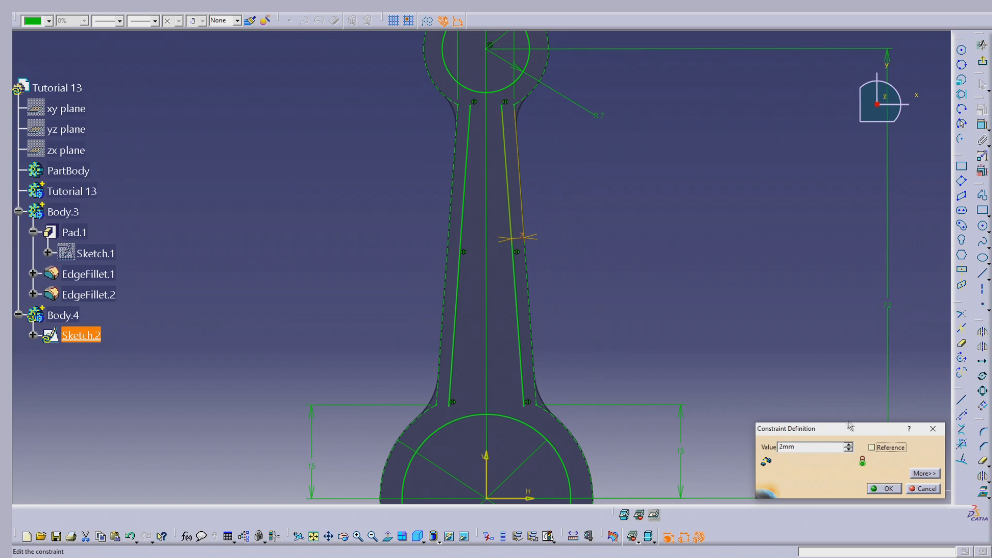
left_click(887, 489)
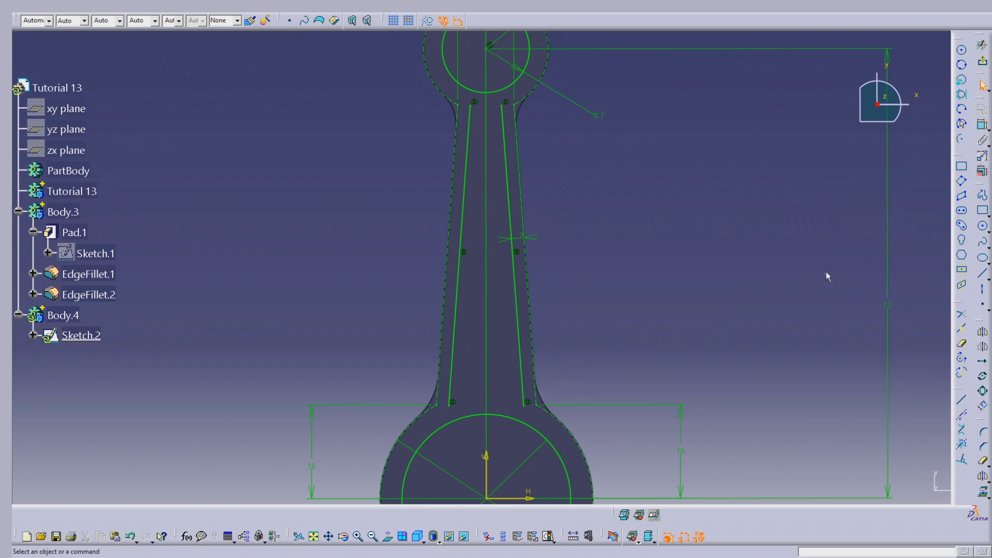
- Sketch a circle of about 5 mm radius on the vertical axis, between the lower ends of the two inner lines
left_click(984, 226)
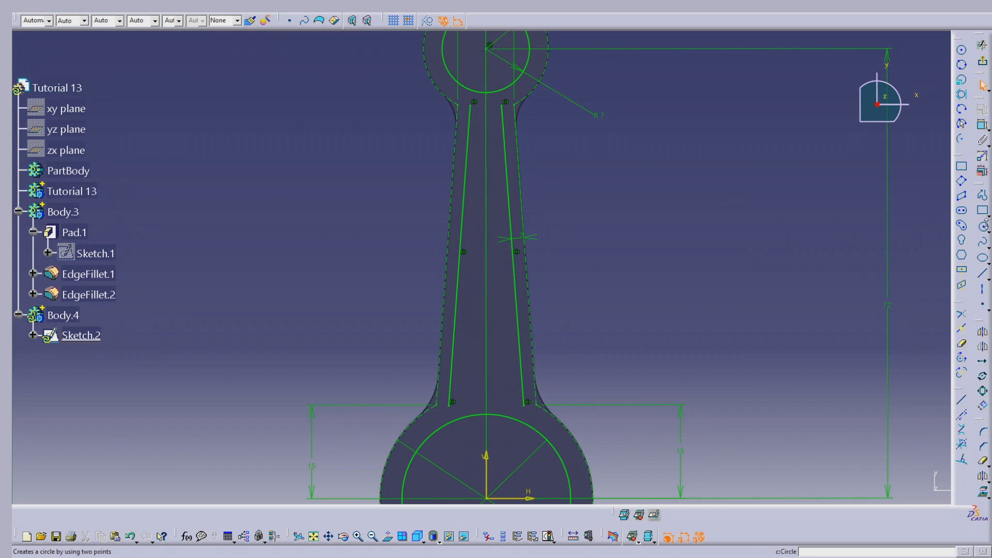
left_click(486, 359)
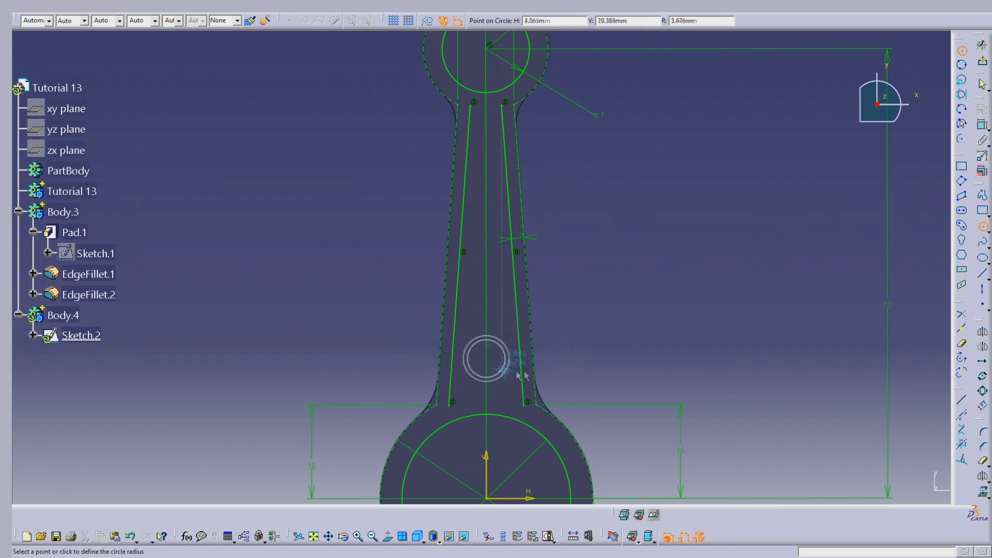
left_click(519, 334)
left_click(640, 293)
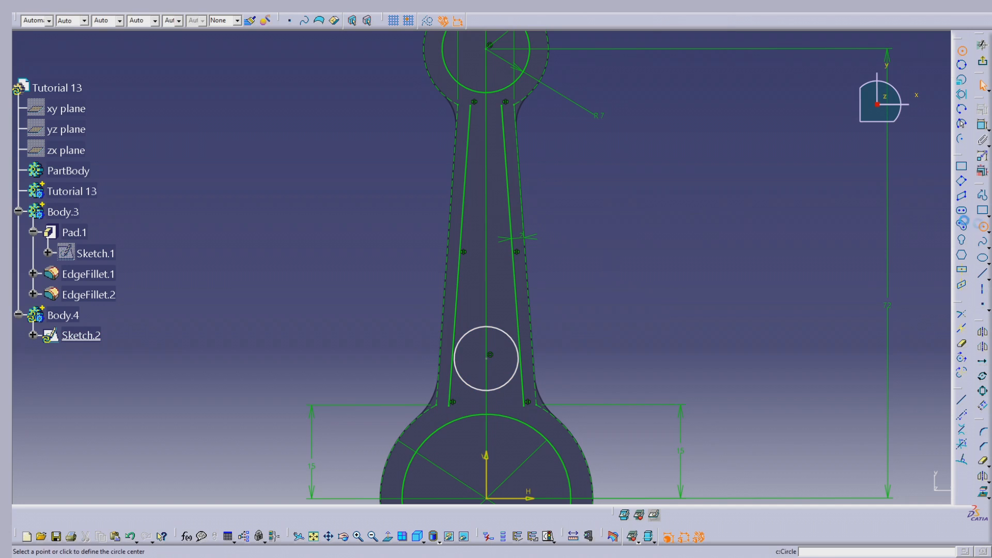
- Sketch a circle of about 2.8 mm radius on the vertical axis, between the upper ends of the inner lines
left_click(984, 226)
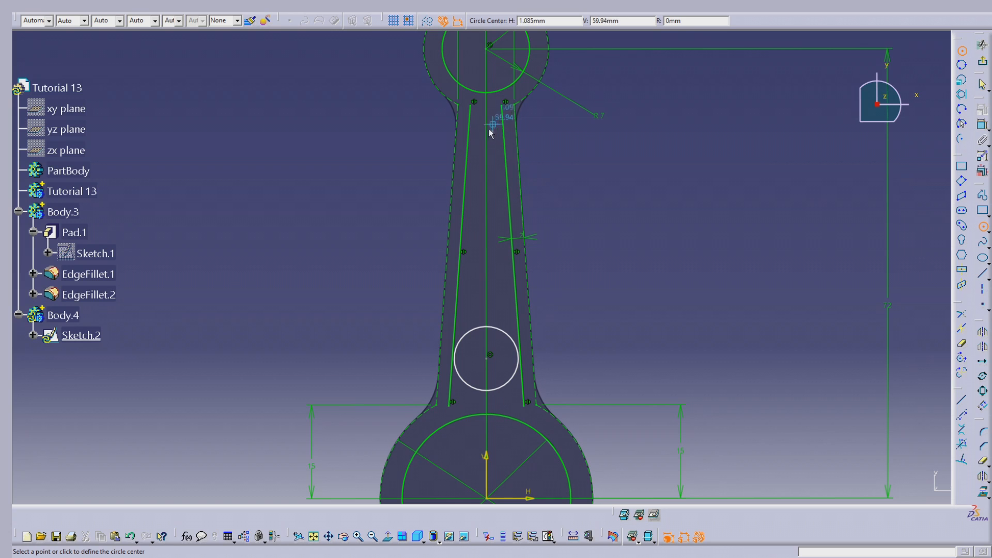
left_click(487, 131)
left_click(504, 128)
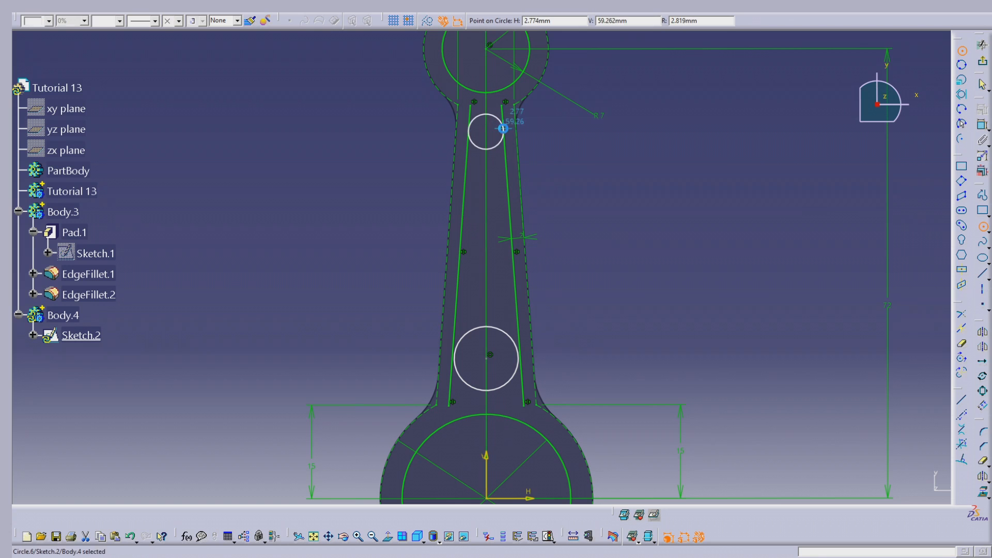
left_click(567, 150)
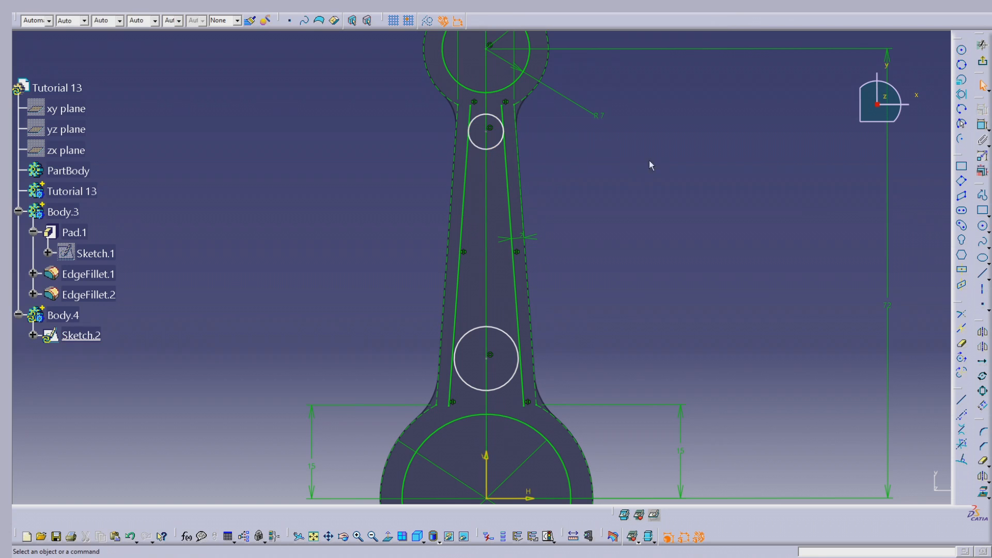
left_click(962, 316)
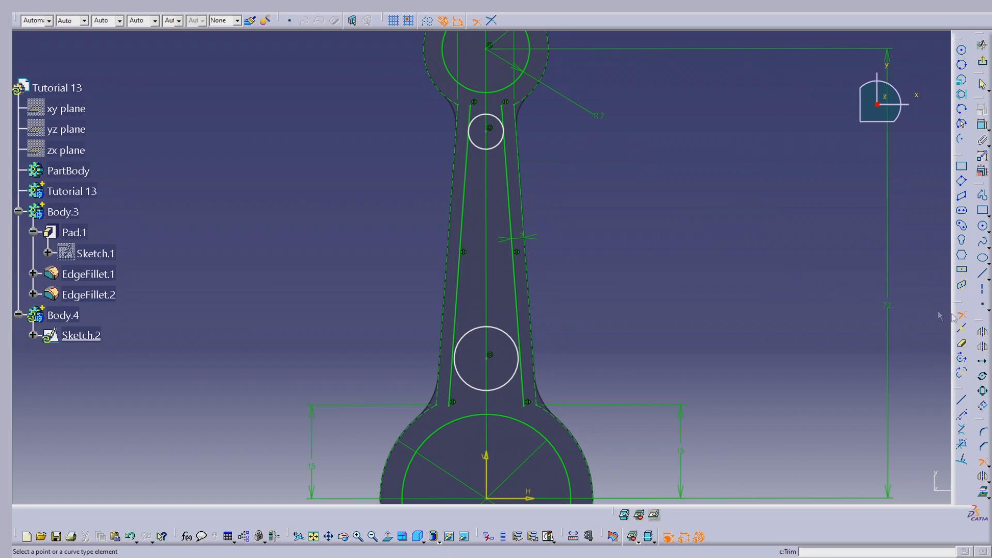
left_click(521, 307)
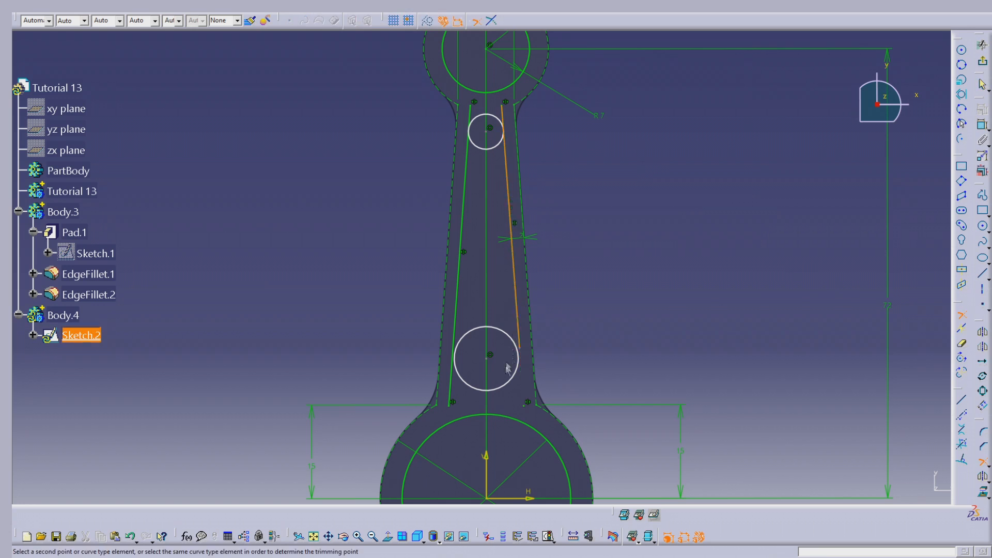
left_click(513, 382)
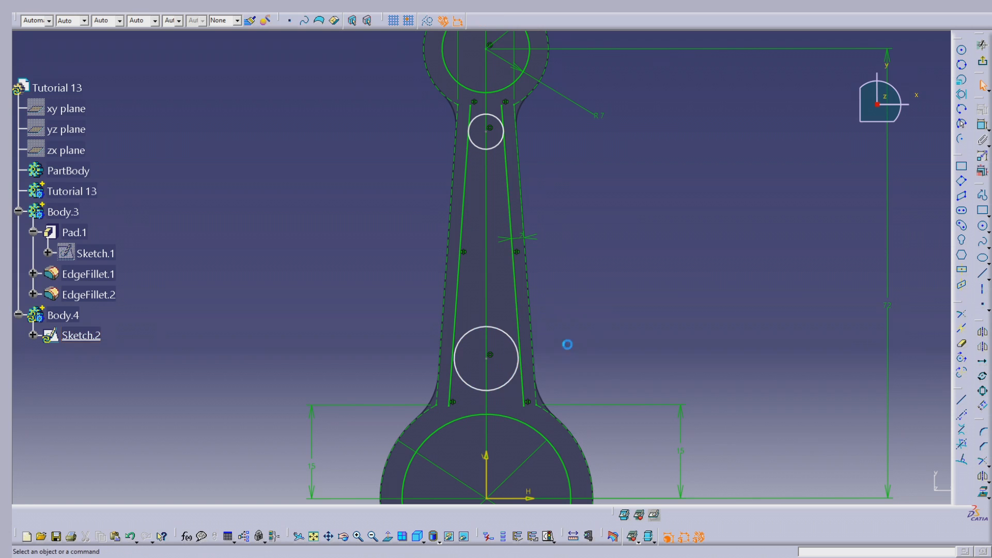
- Constrain the small upper circle tangent to the right inner line
mouse_move(572, 292)
middle_mouse_down()
mouse_move(579, 198)
mouse_move(569, 260)
mouse_move(554, 262)
middle_mouse_up()
left_click(504, 82)
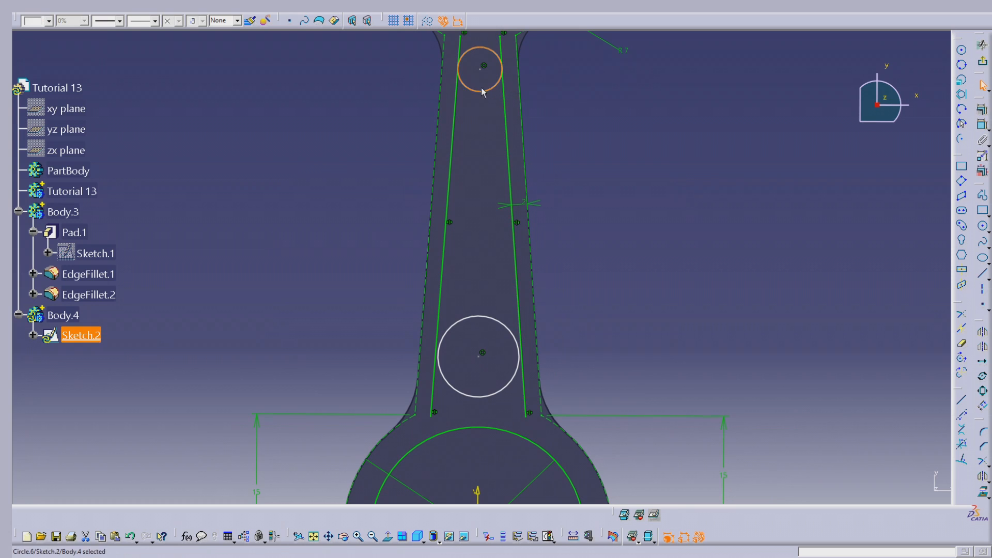
left_click(508, 96, "ctrl")
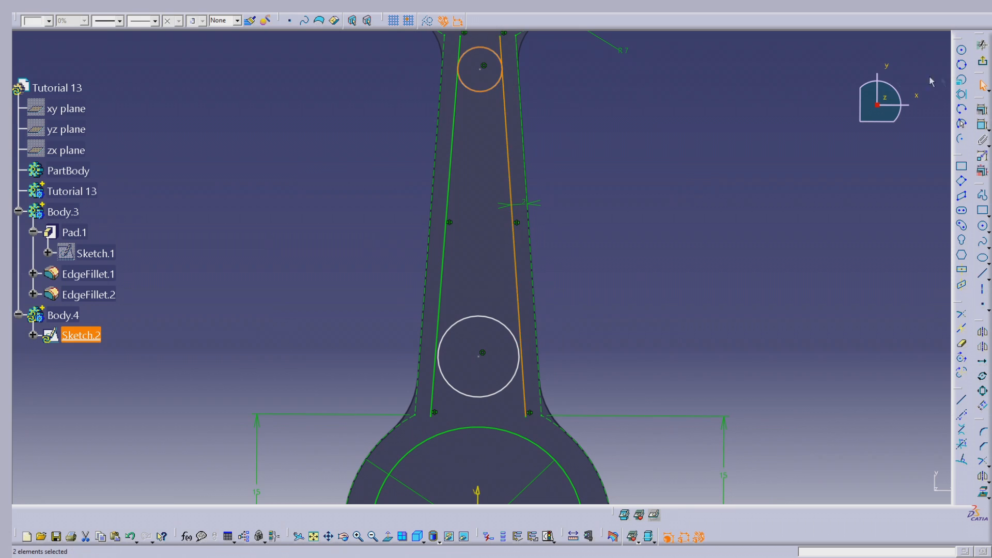
left_click(982, 110)
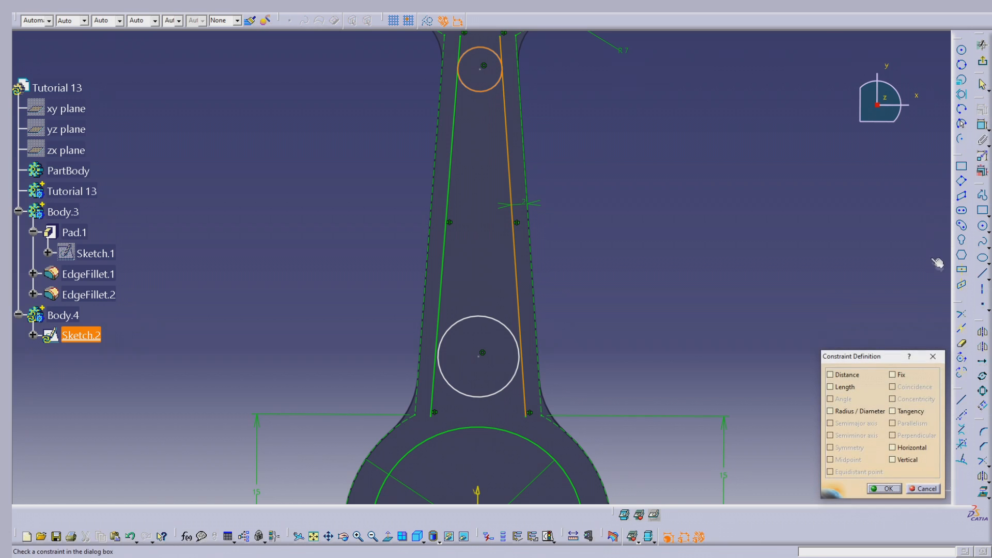
left_click(908, 412)
left_click(885, 489)
- Constrain the small upper circle tangent to the left inner line
left_click(462, 84)
left_click(456, 84, "ctrl")
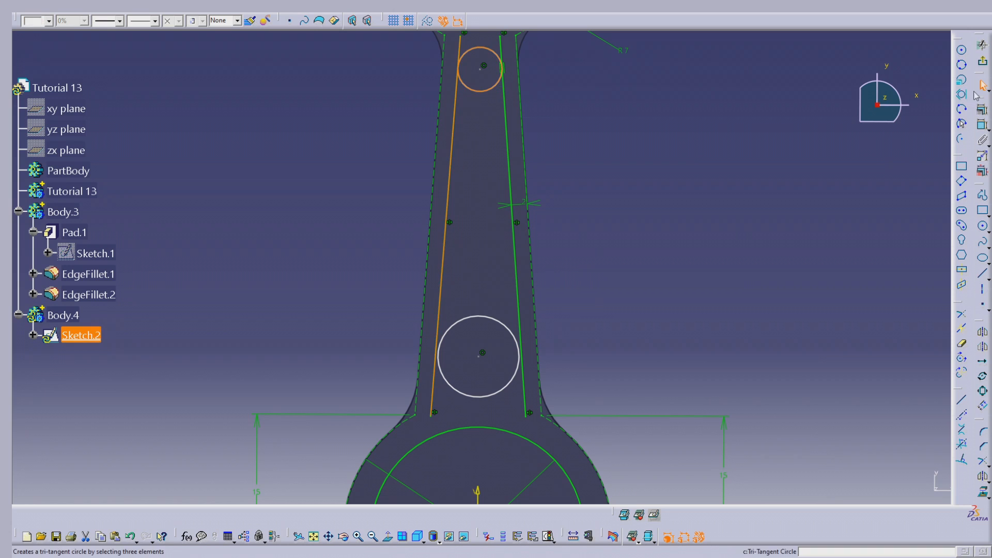
left_click(981, 109)
left_click(904, 411)
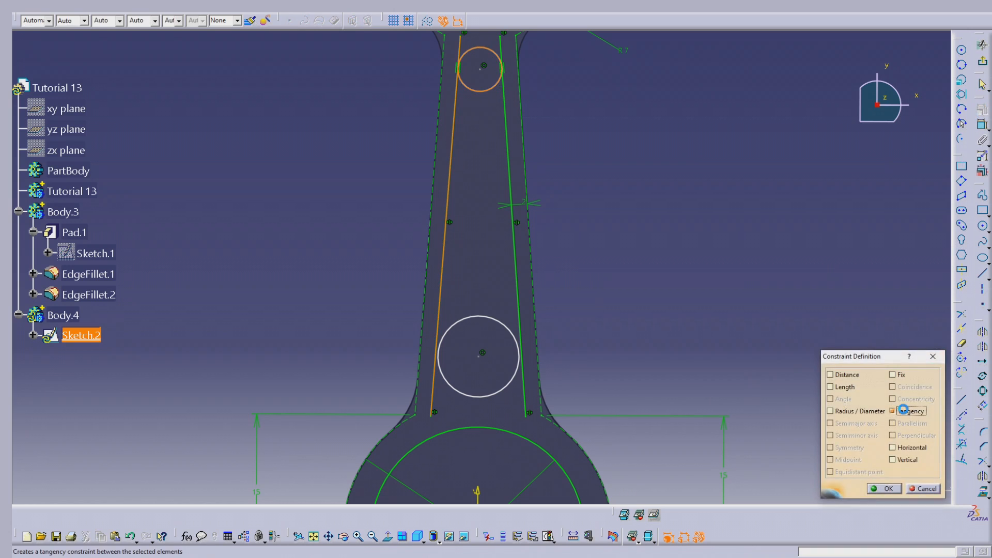
left_click(888, 489)
- Constrain the larger lower circle tangent to the right inner line
left_click(524, 362)
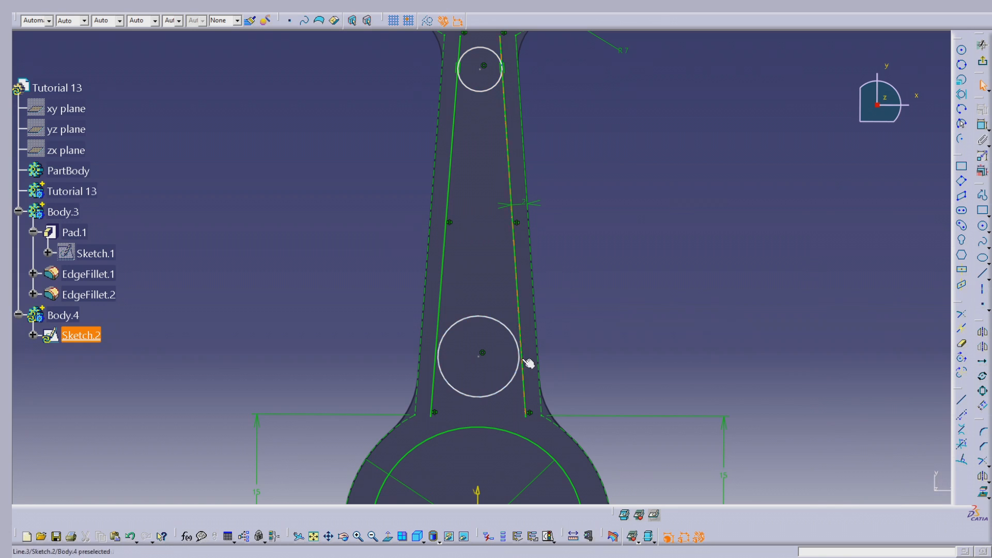
left_click(521, 372, "ctrl")
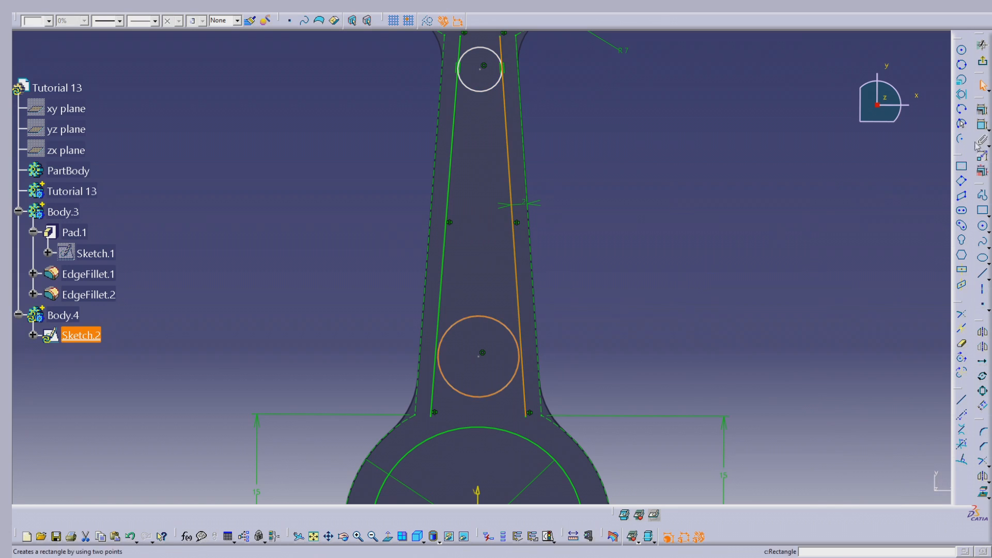
left_click(982, 110)
left_click(910, 411)
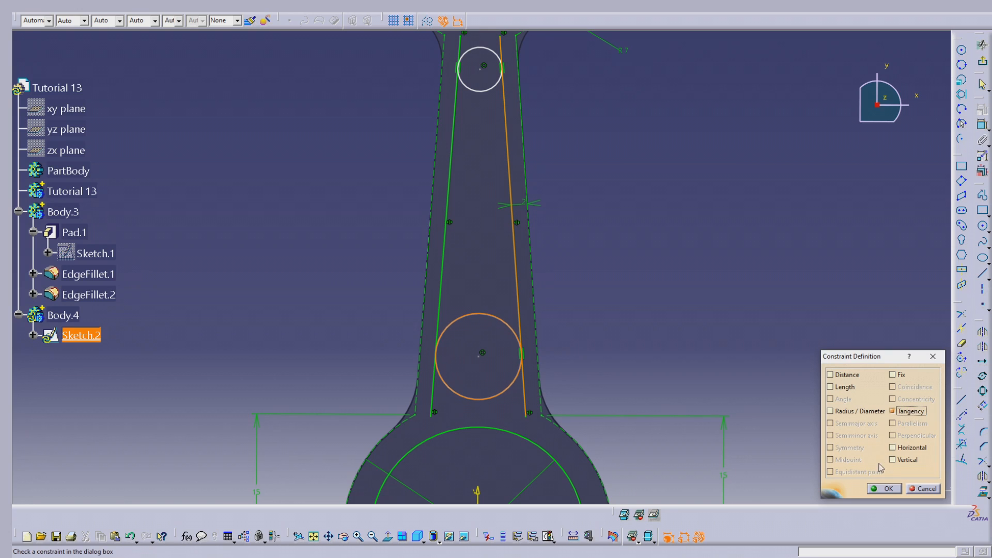
left_click(884, 489)
- Constrain the larger lower circle tangent to the left inner line
left_click(449, 381)
left_click(444, 328, "ctrl")
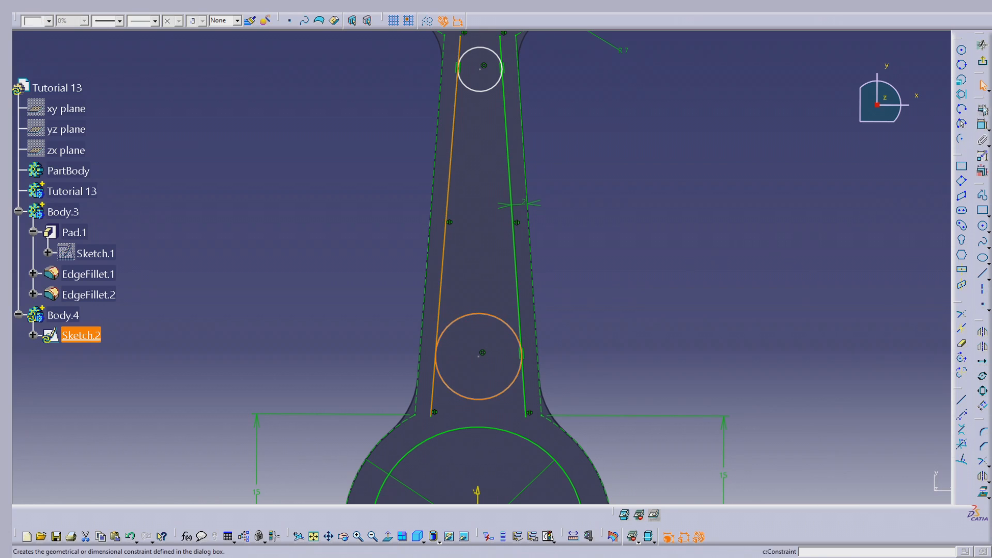
left_click(982, 110)
left_click(904, 410)
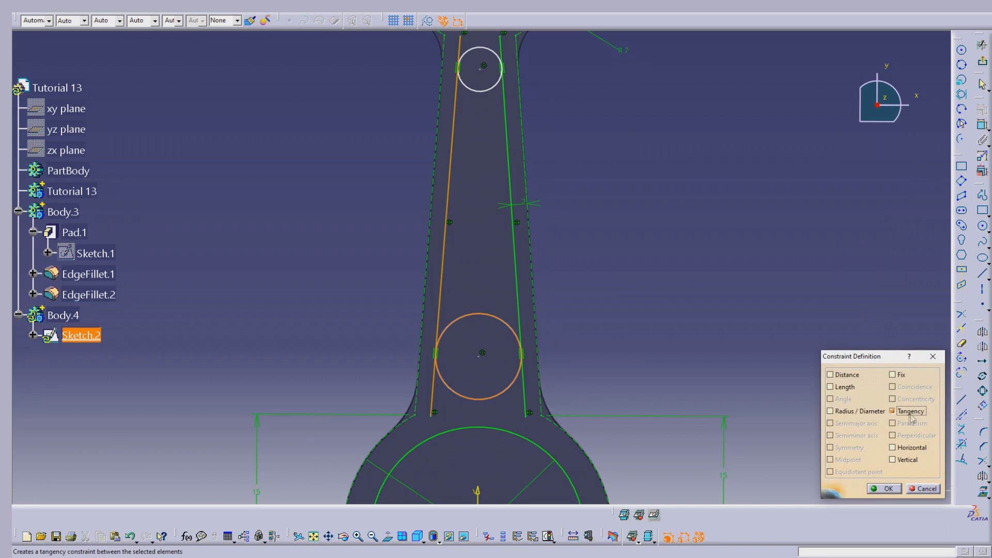
left_click(885, 489)
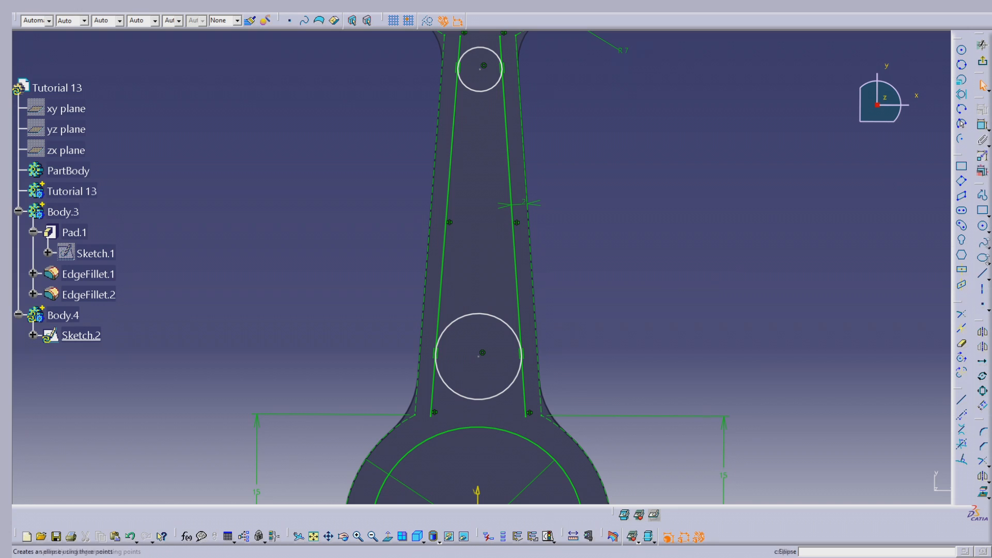
- Trim the lower circle against both inner lines, keeping its lower arc as the slot's wide rounded end
left_click(962, 314)
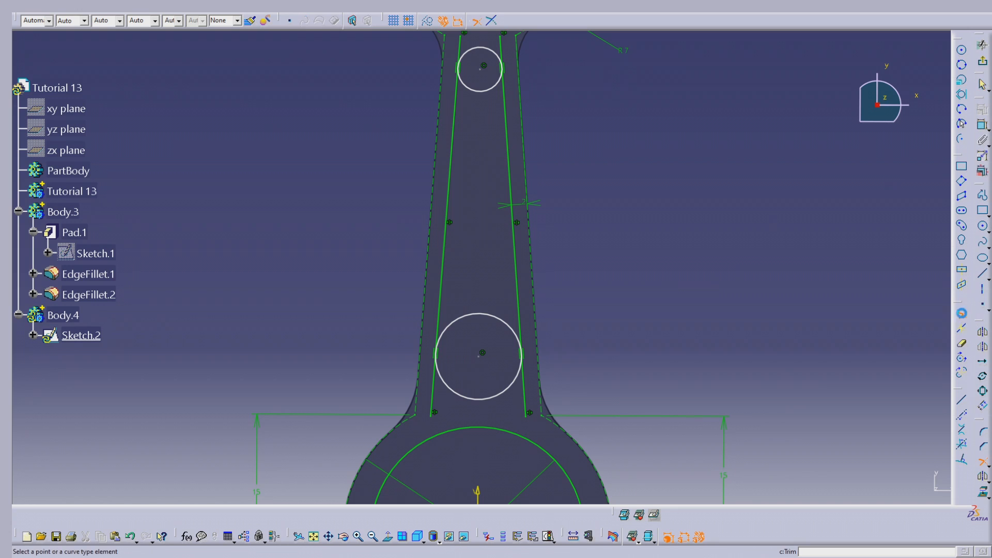
left_click(522, 310)
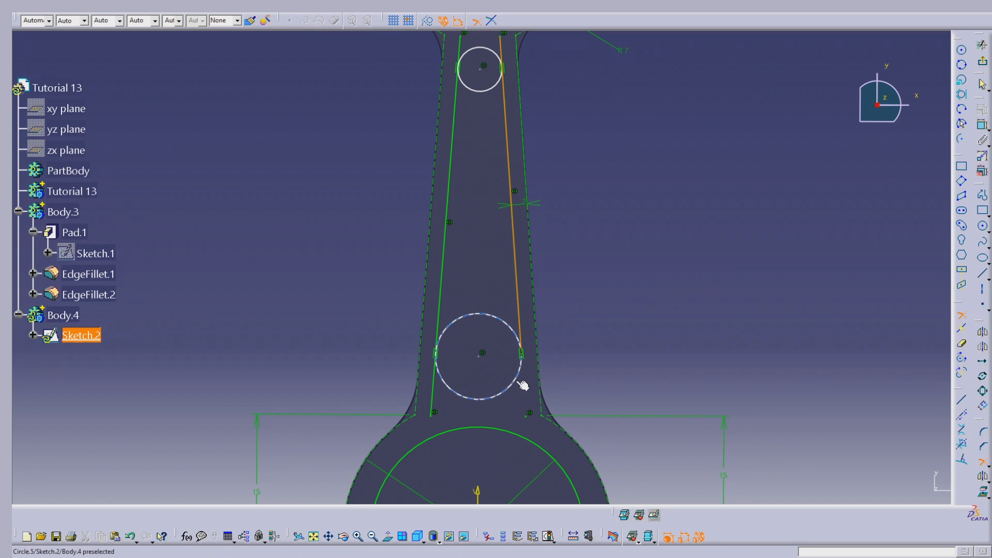
left_click(506, 389)
left_click(443, 263)
left_click(457, 387)
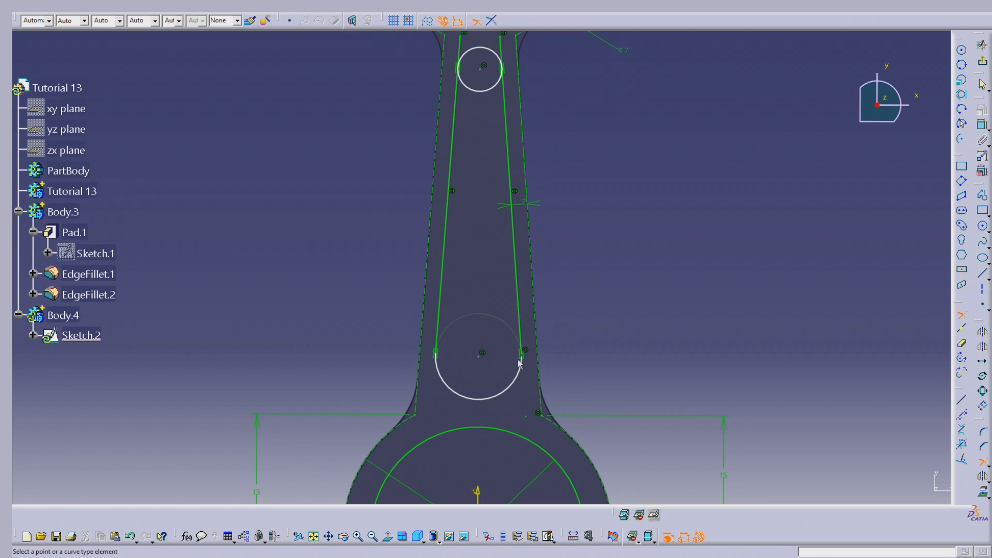
- Trim the upper circle against both inner lines, keeping its upper arc as the slot's narrow rounded end
middle_click_drag(460, 103, 467, 139)
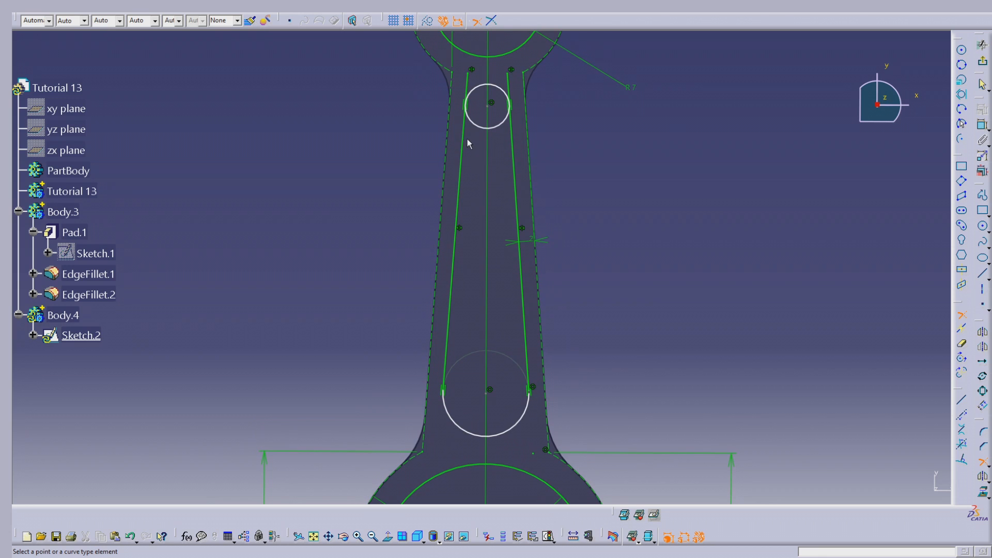
left_click(472, 135)
left_click(477, 89)
left_click(516, 132)
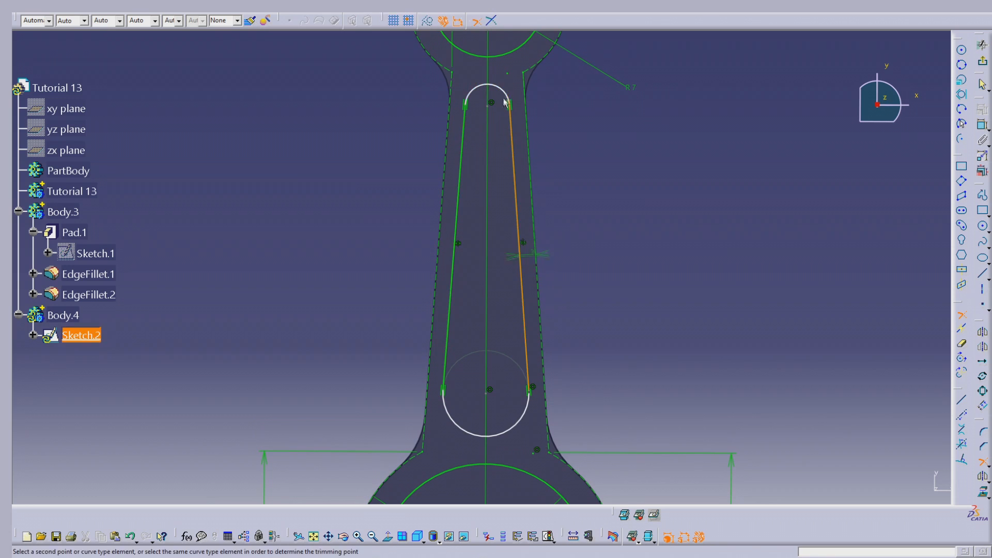
left_click(499, 88)
key("Escape")
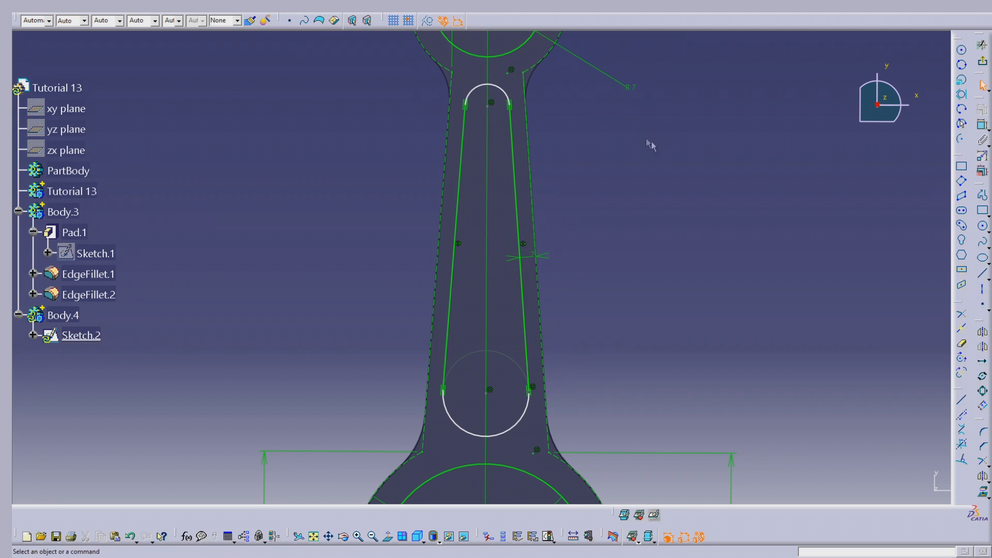
- Dimension the vertical distances from the horizontal axis to the centres of the slot's lower and upper arcs
middle_click_drag(698, 162, 698, 193, "ctrl")
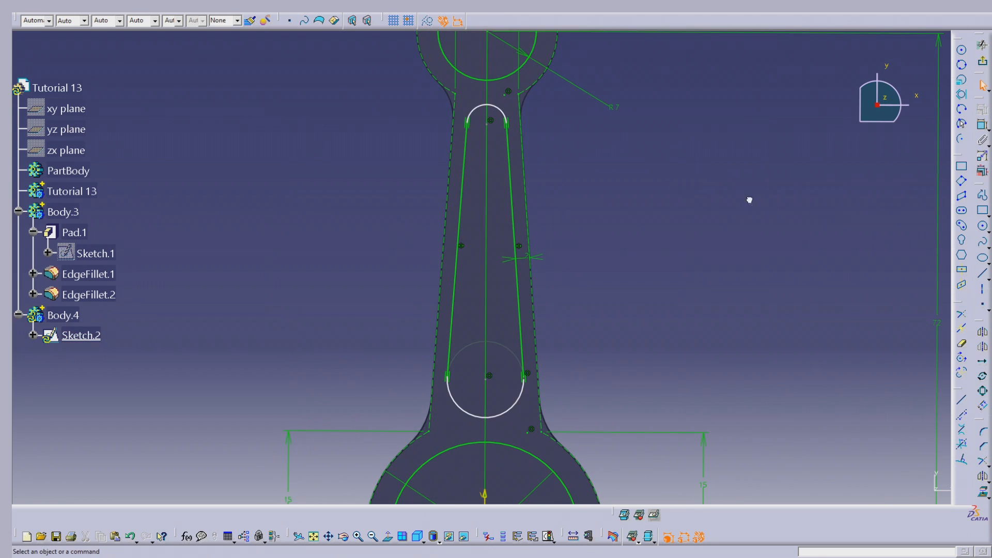
left_click(982, 125)
mouse_move(689, 272)
middle_mouse_down()
mouse_move(705, 146)
mouse_move(515, 283)
middle_mouse_up()
left_click(497, 258)
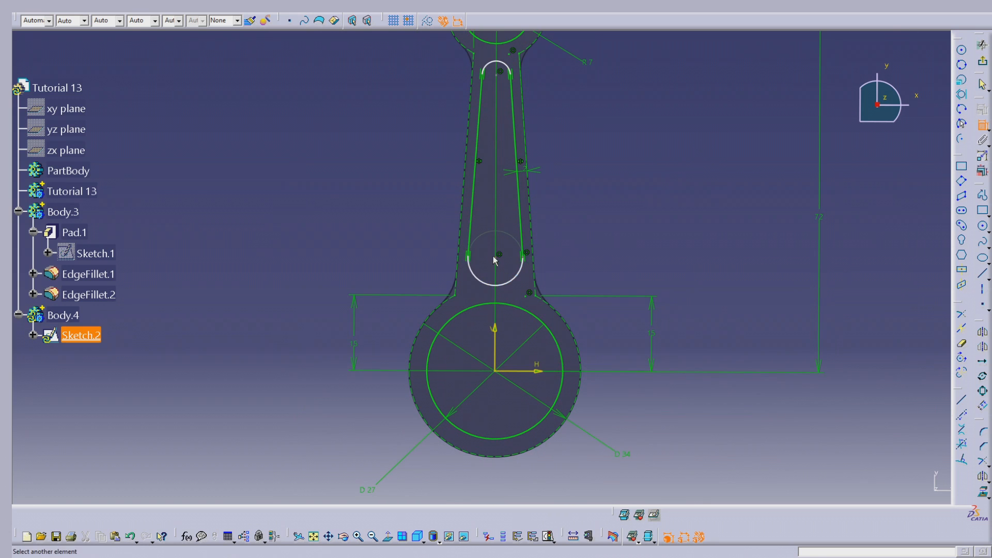
left_click(540, 371)
left_click(743, 322)
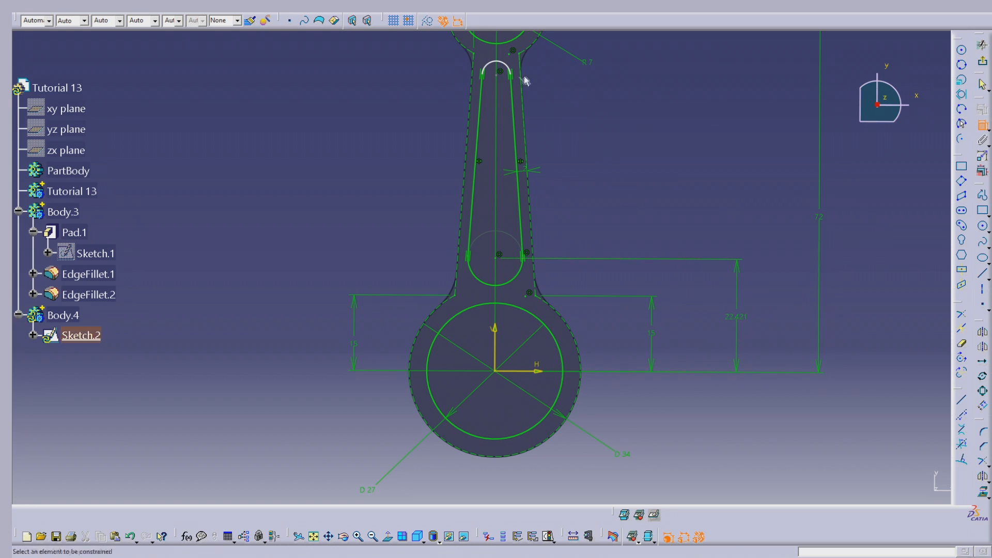
left_click(502, 77)
left_click(542, 370)
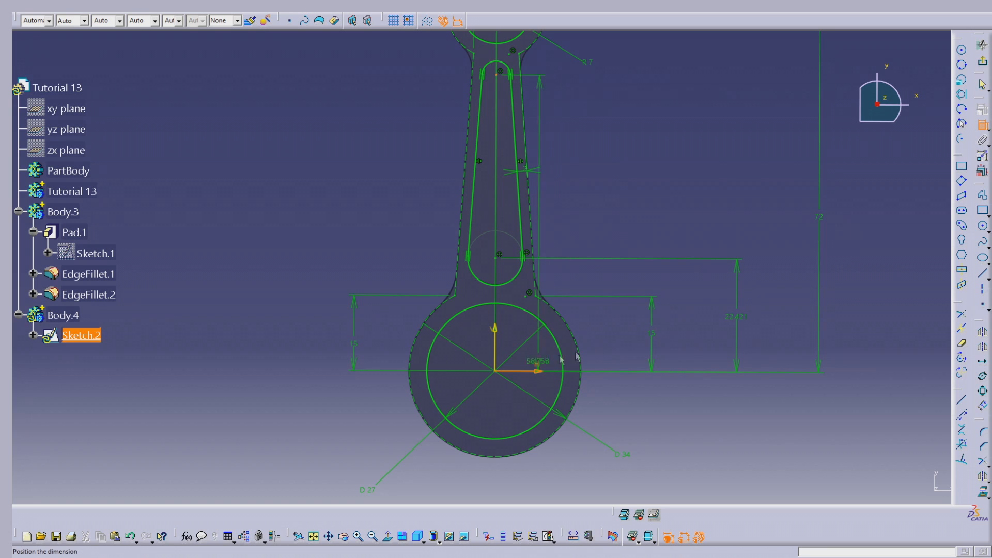
- Set the distance from the horizontal axis to the lower arc's centre to 22 mm
double_click(739, 317)
type("22mm")
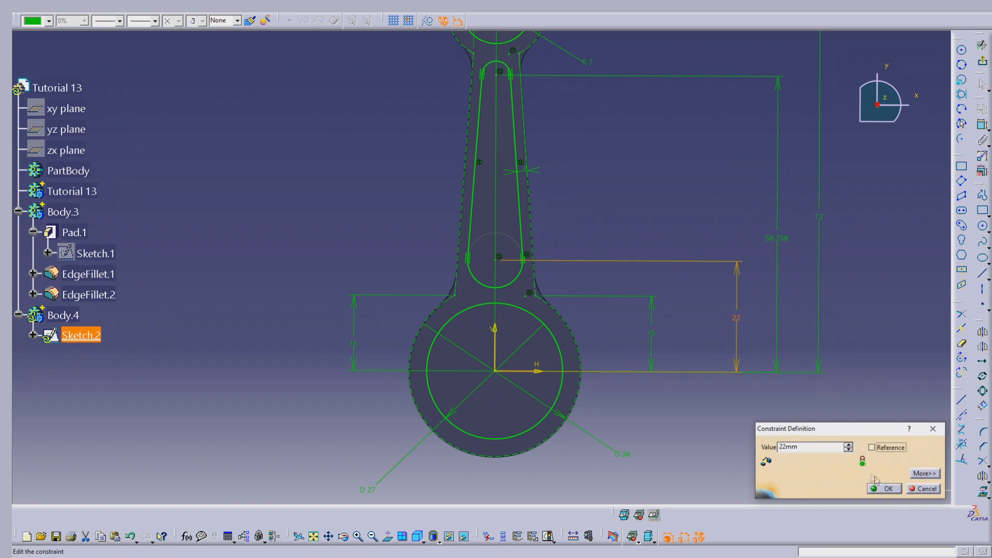
left_click(883, 487)
- Set the distance from the horizontal axis to the upper arc's centre to 58 mm
double_click(775, 239)
type("5")
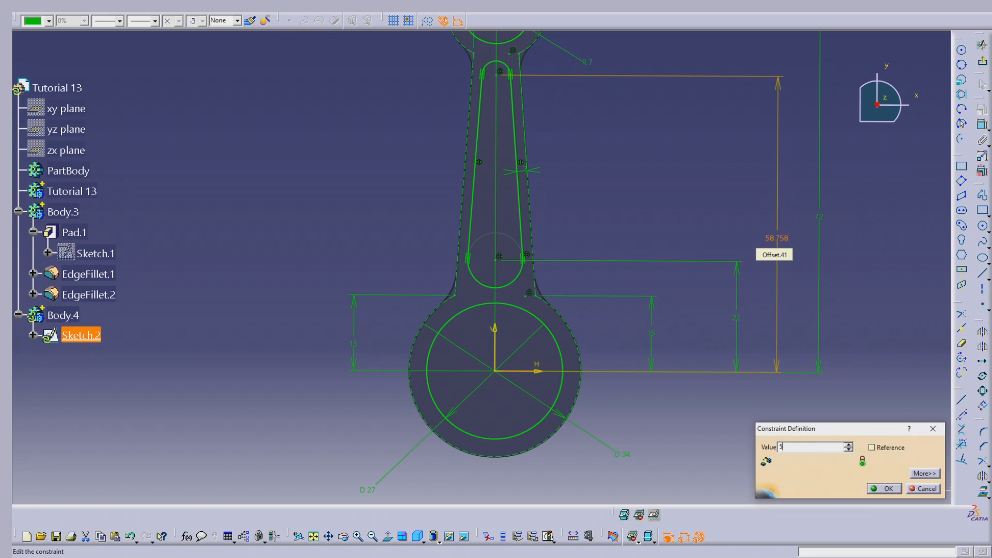
type("5")
key("Return")
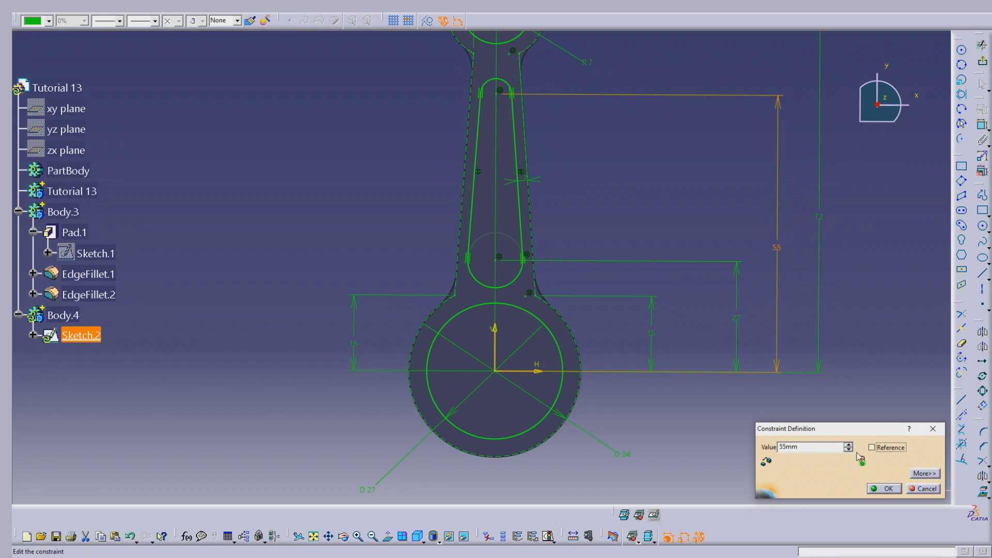
left_click(849, 445)
left_click(849, 444)
left_click(849, 445)
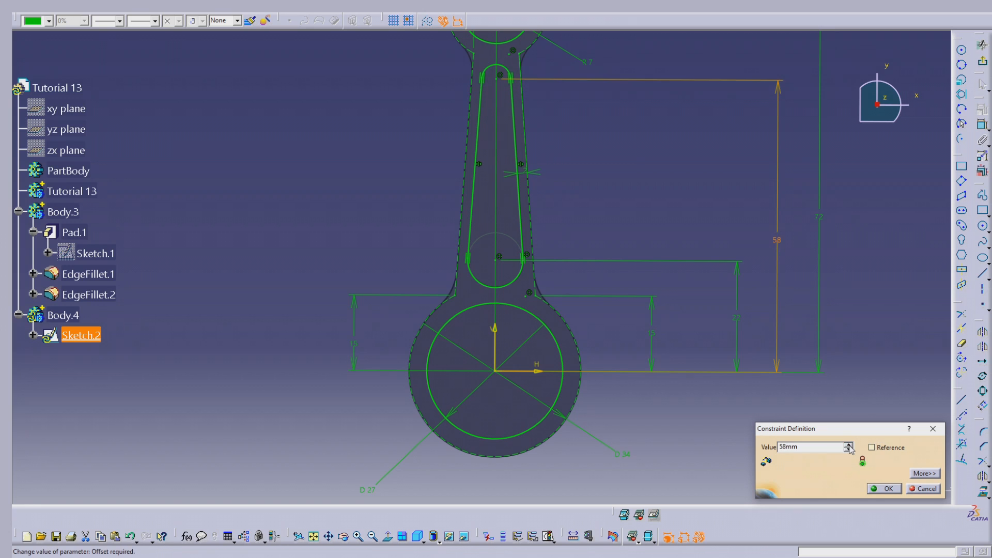
left_click(884, 488)
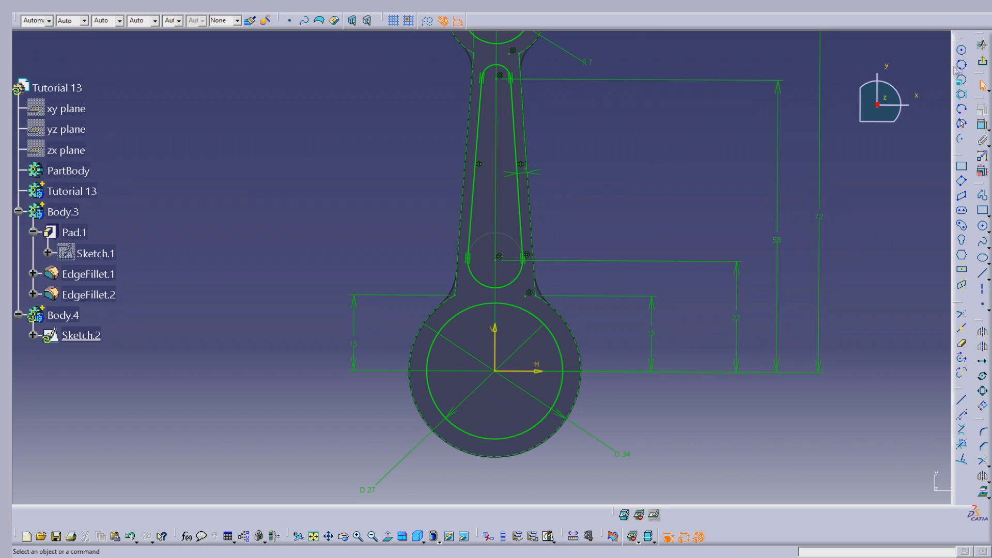
- Exit the sketch and inspect the junction between the slot's right line and its lower arc
left_click(982, 61)
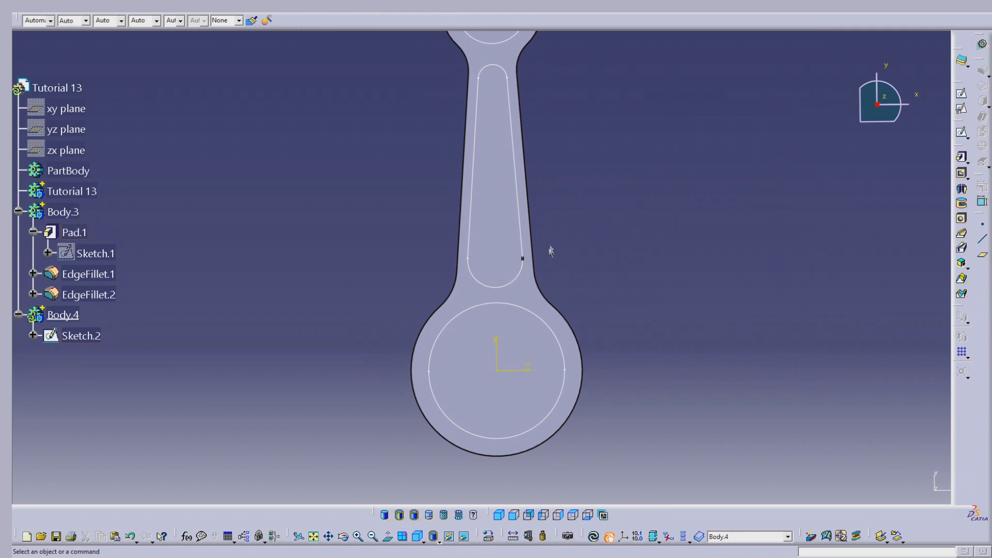
middle_click_drag(551, 252, 558, 140)
middle_click_drag(700, 222, 569, 166)
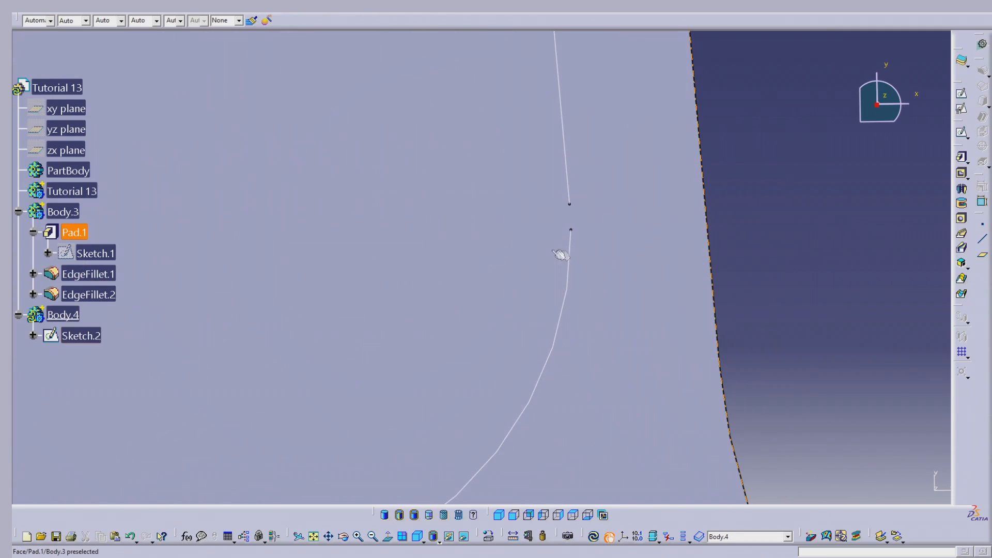
middle_click_drag(572, 226, 582, 271)
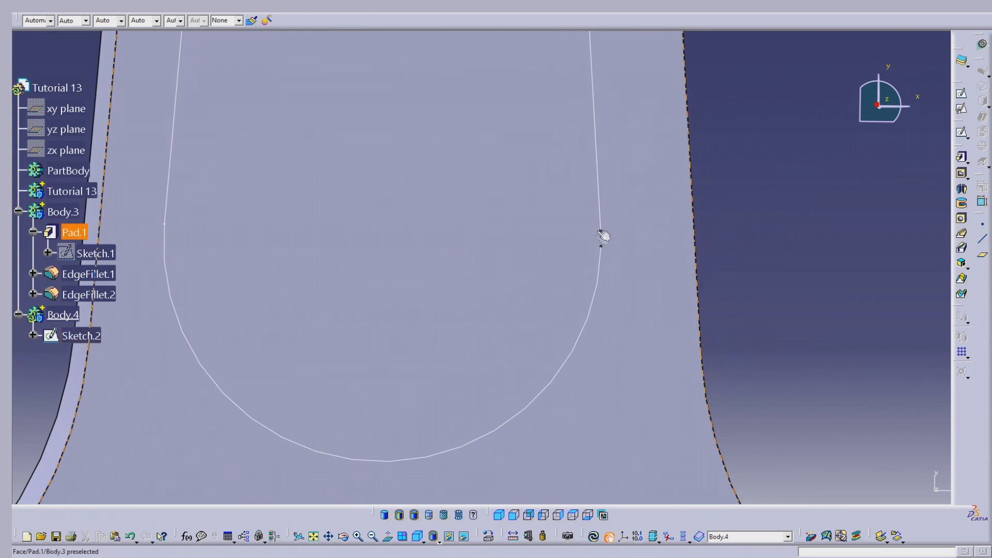
- Reopen Sketch.2 and trim the slot's lower arc and right line to a shared endpoint, leaving the sketch when done
double_click(86, 339)
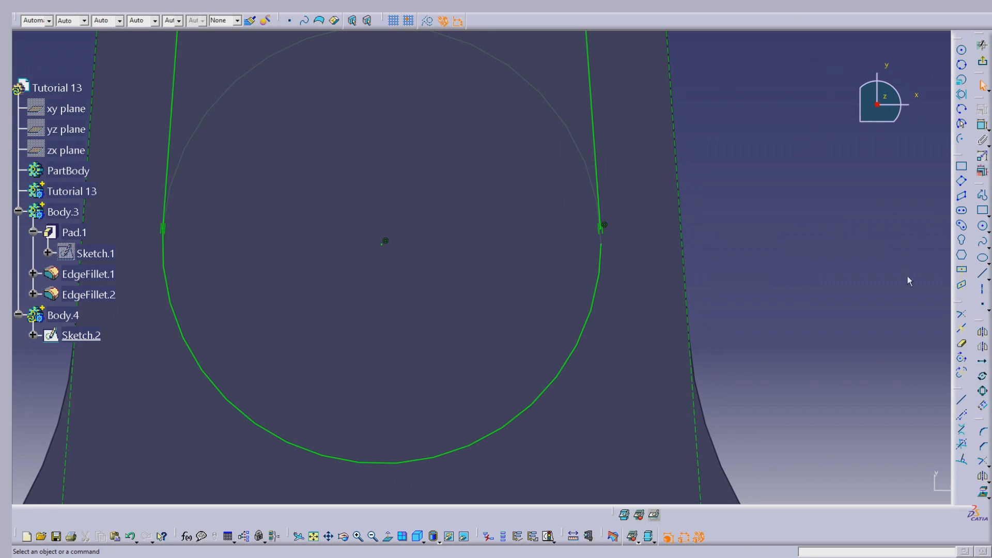
left_click(963, 316)
left_click(600, 271)
left_click(601, 165)
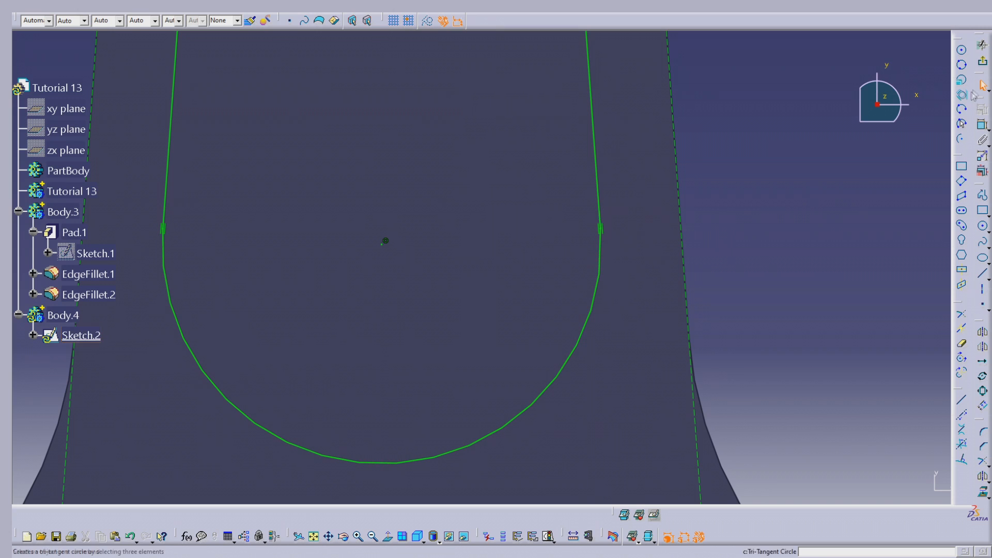
left_click(983, 61)
left_click(783, 213)
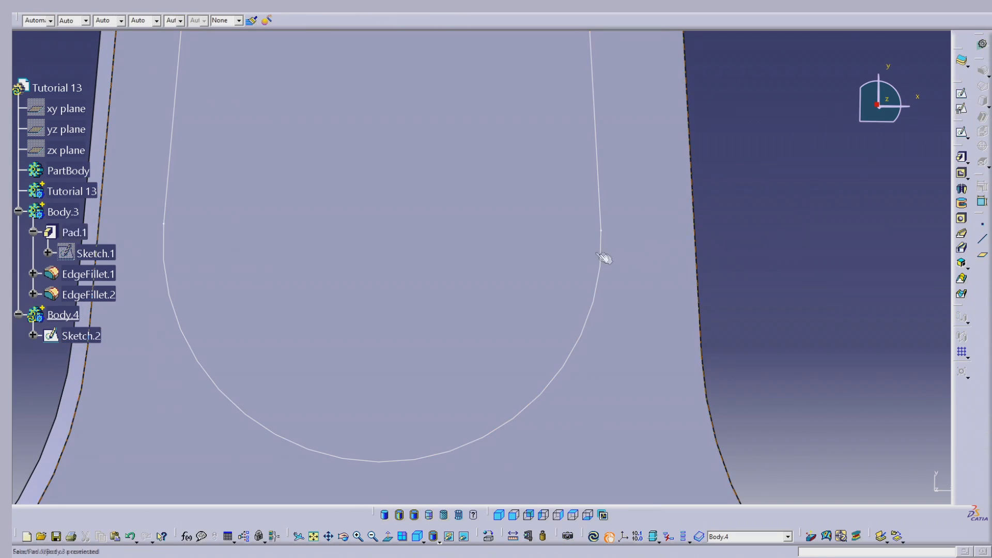
- Pad Sketch.2 in Body.4 with a first limit of 15 mm and a second limit of 15 mm
middle_click_drag(672, 218, 509, 244)
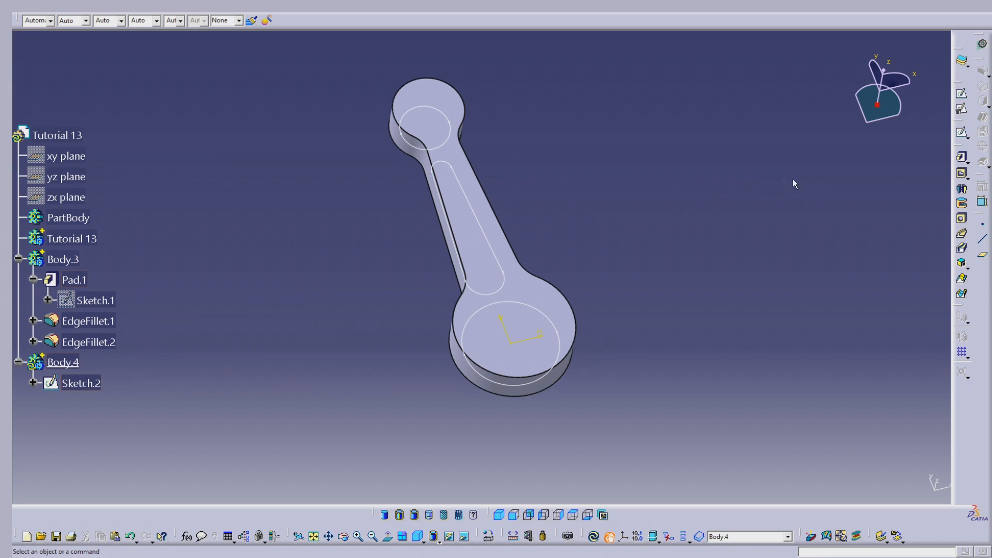
left_click(961, 156)
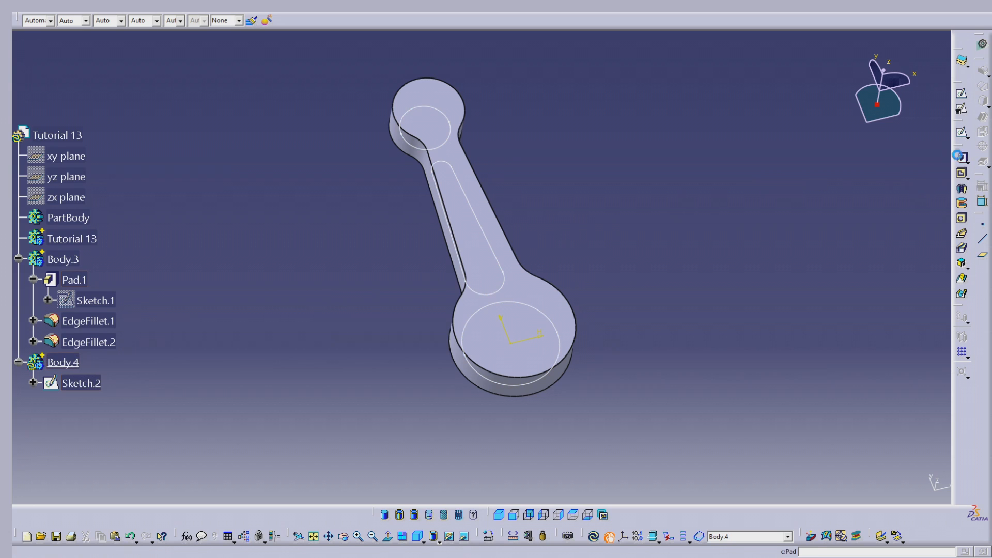
left_click(82, 385)
middle_click_drag(629, 328, 512, 244)
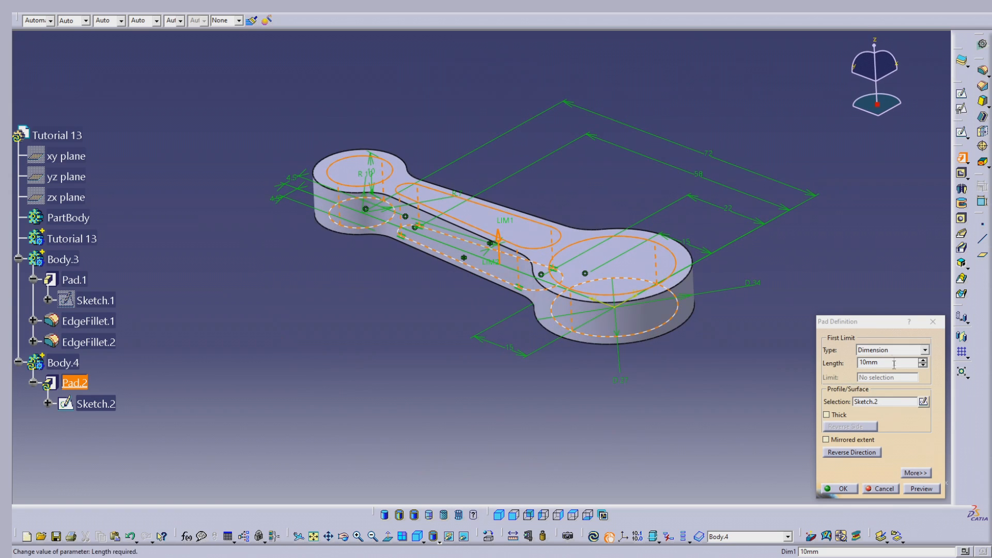
left_click(925, 473)
double_click(793, 362)
type("15")
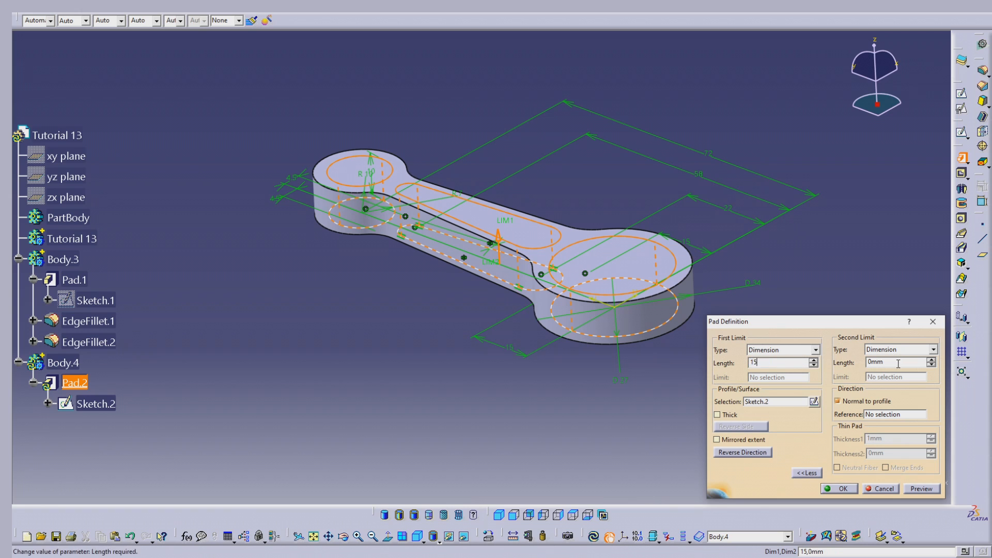
left_click_drag(898, 364, 833, 364)
type("15")
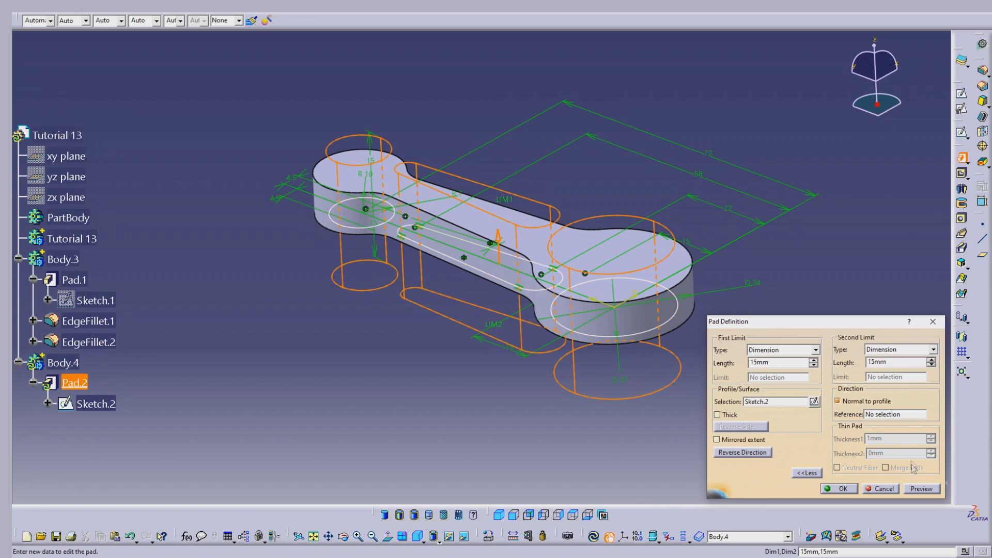
left_click(922, 489)
left_click(840, 488)
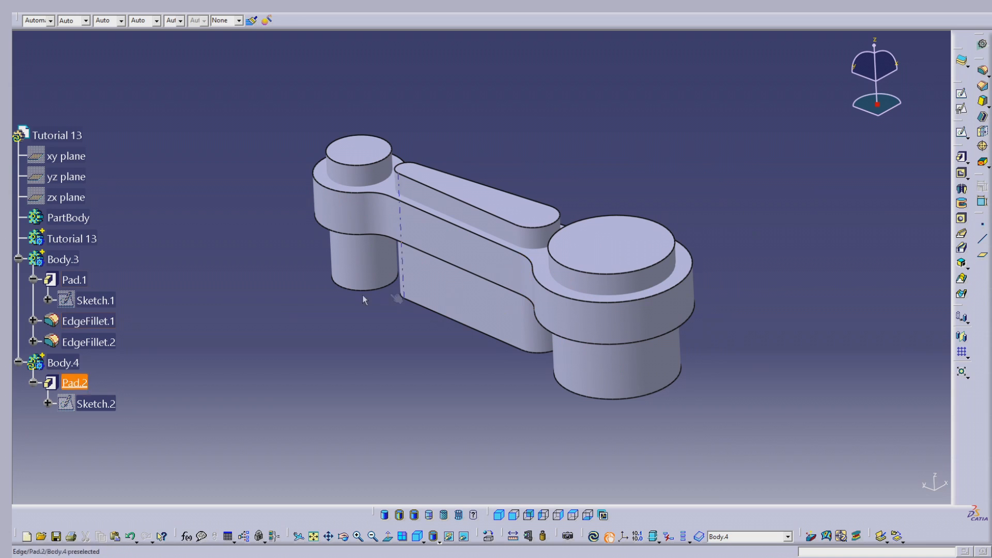
- Make the Tutorial 13 body the in-work object and add Body.3 to it with a Boolean Add
right_click(94, 239)
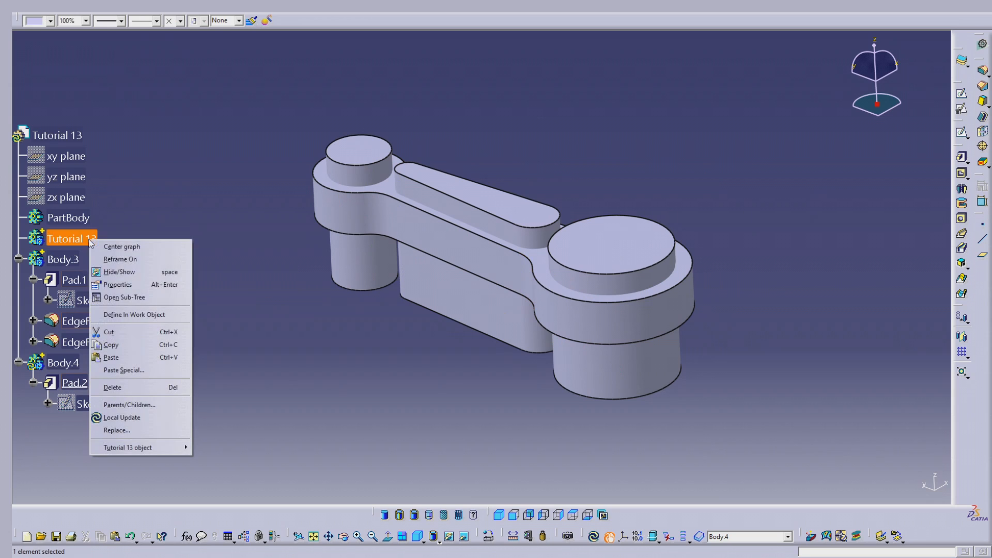
left_click(132, 314)
right_click(66, 259)
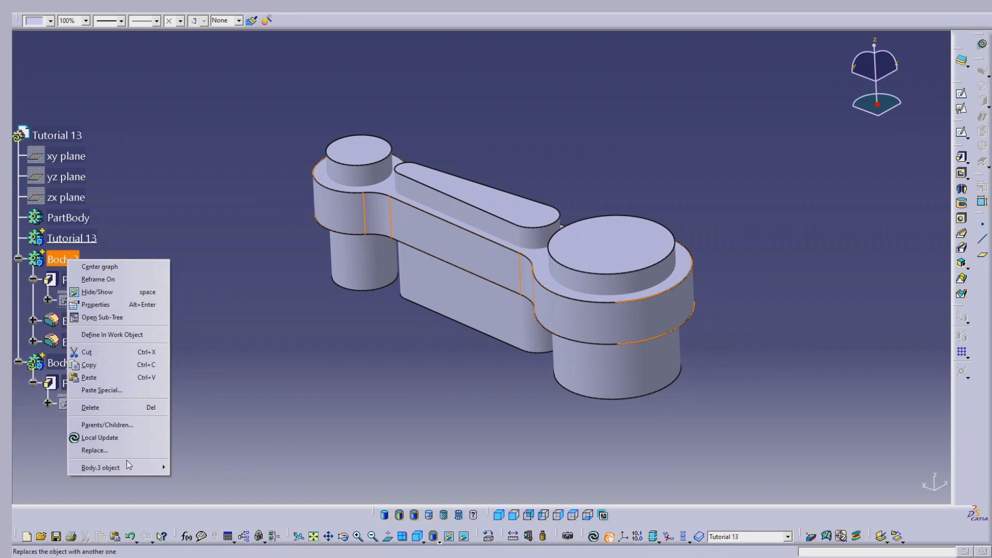
mouse_move(129, 468)
left_click(190, 340)
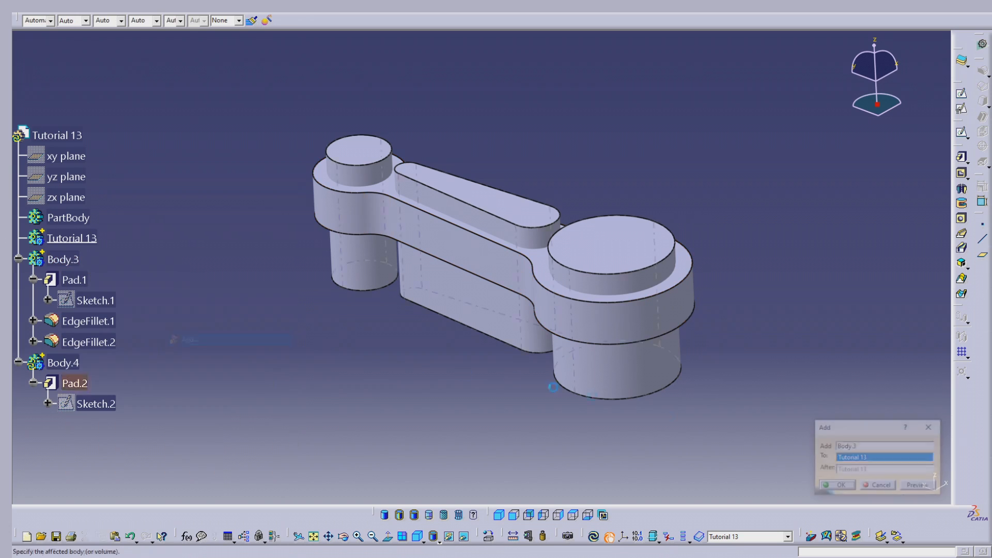
left_click(838, 487)
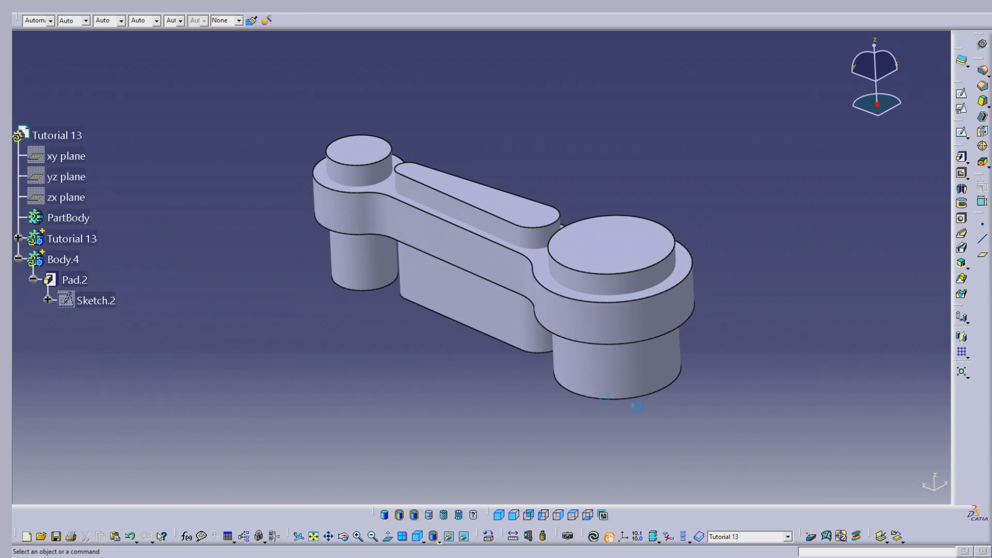
- Keep the Tutorial 13 body as the in-work object and subtract Body.4 from it with a Boolean Remove
right_click(74, 240)
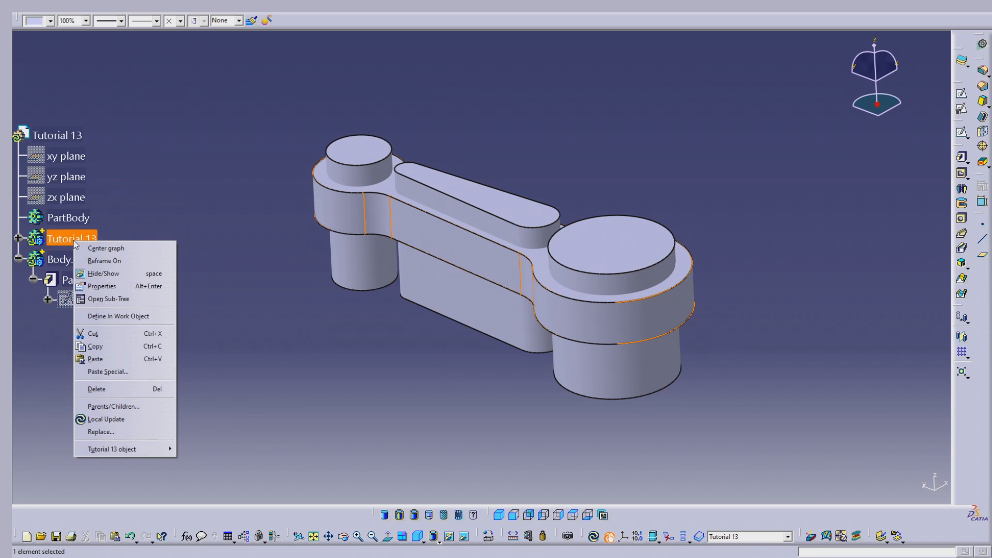
left_click(119, 316)
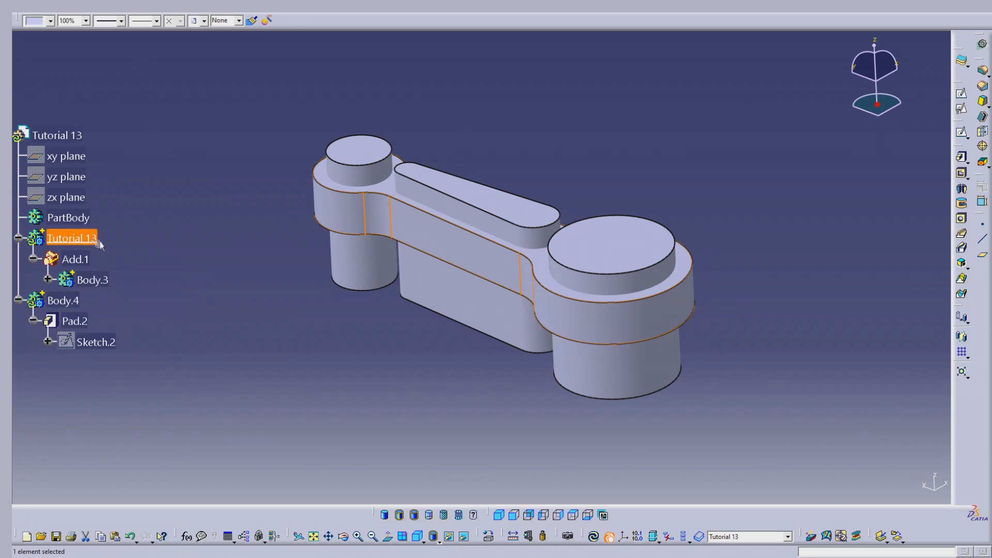
right_click(63, 300)
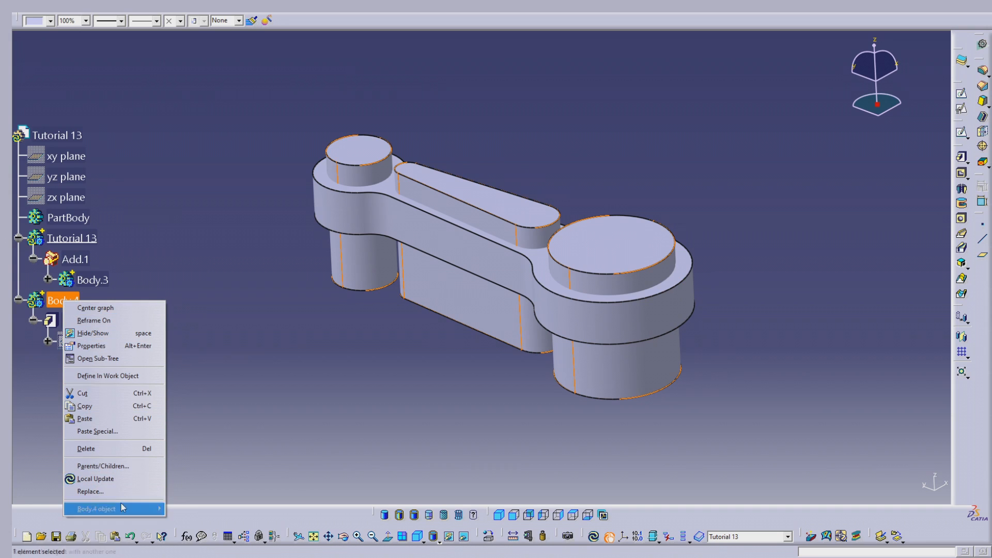
mouse_move(153, 511)
left_click(192, 394)
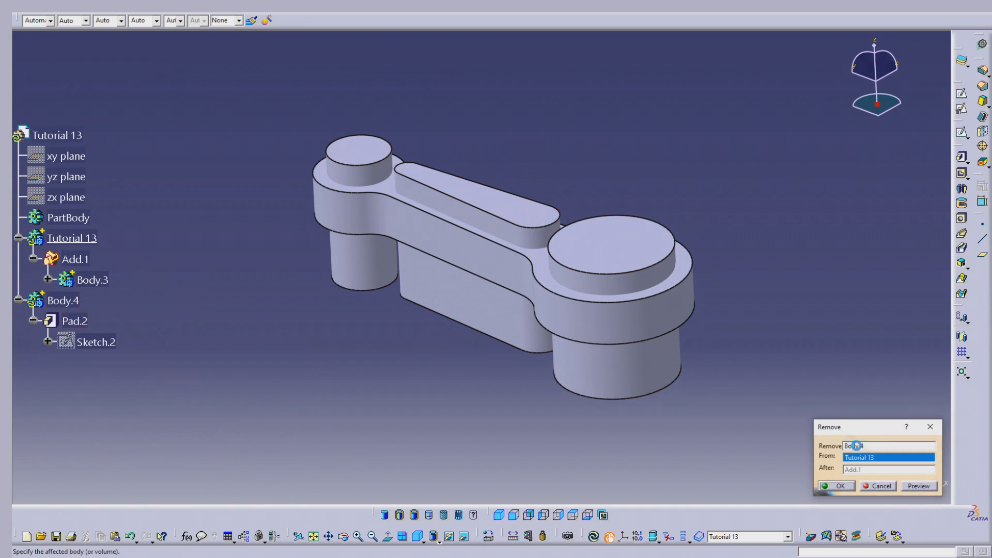
left_click(851, 486)
- Change the fill colour of the whole Tutorial 13 body to green
middle_click_drag(565, 248, 674, 345)
left_click(504, 516)
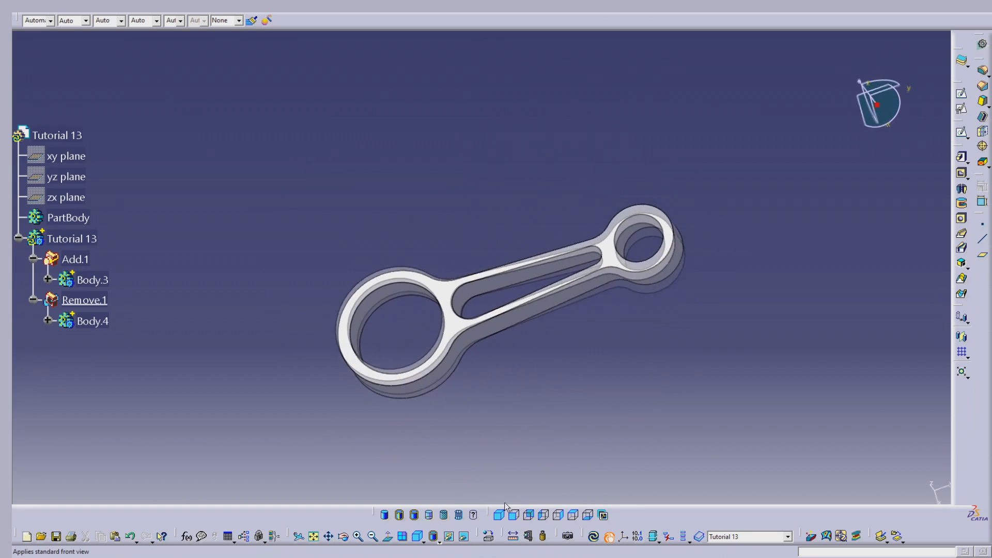
middle_click_drag(571, 380, 538, 348)
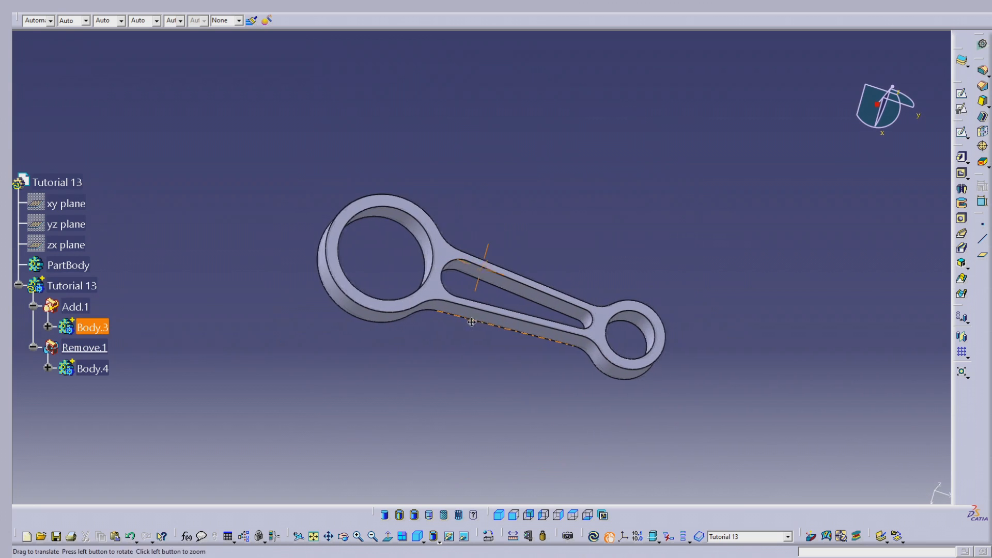
left_click(72, 286)
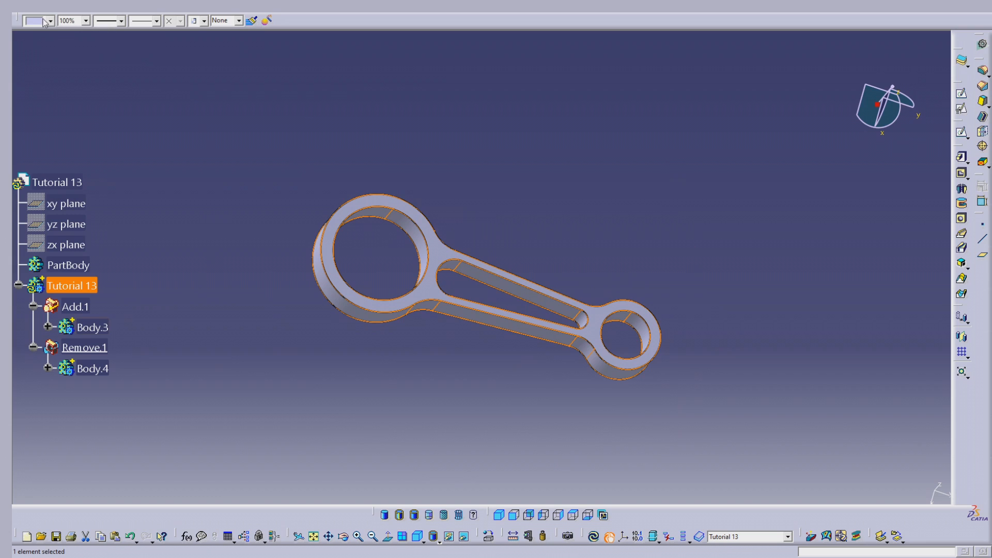
left_click(46, 21)
left_click(45, 53)
left_click(511, 126)
middle_click_drag(507, 185, 518, 182)
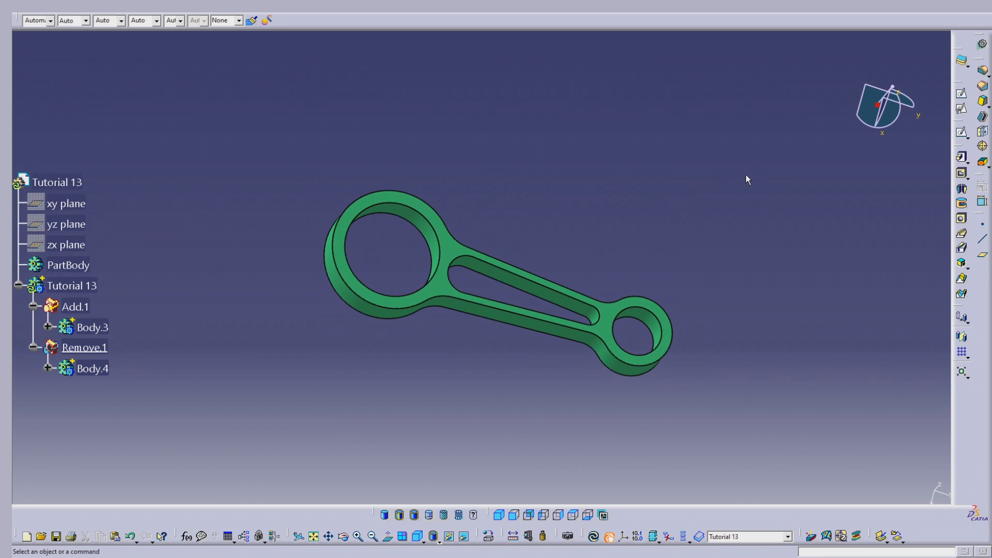